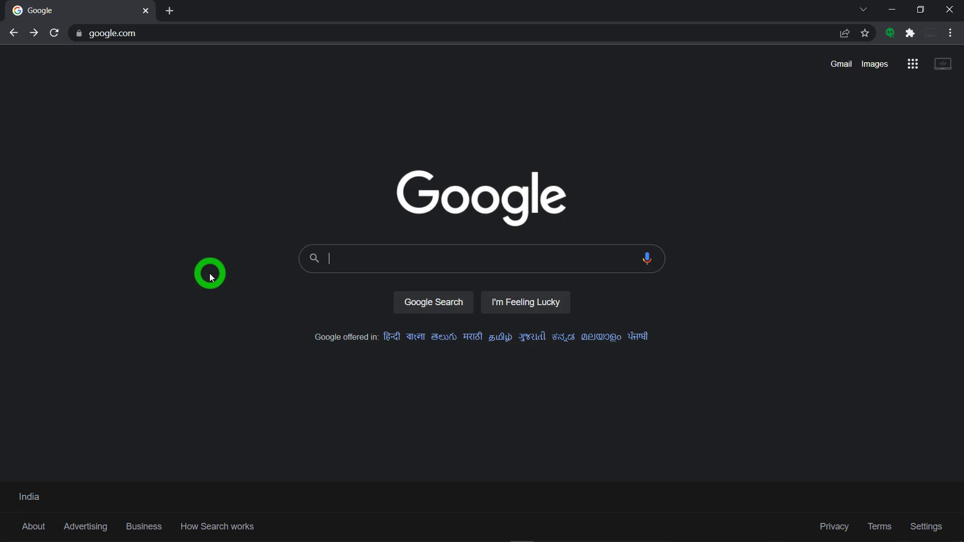
- Search Google for "open jdk 8 download windows" and open the OpenLogic OpenJDK Downloads result in a new tab
text(op)
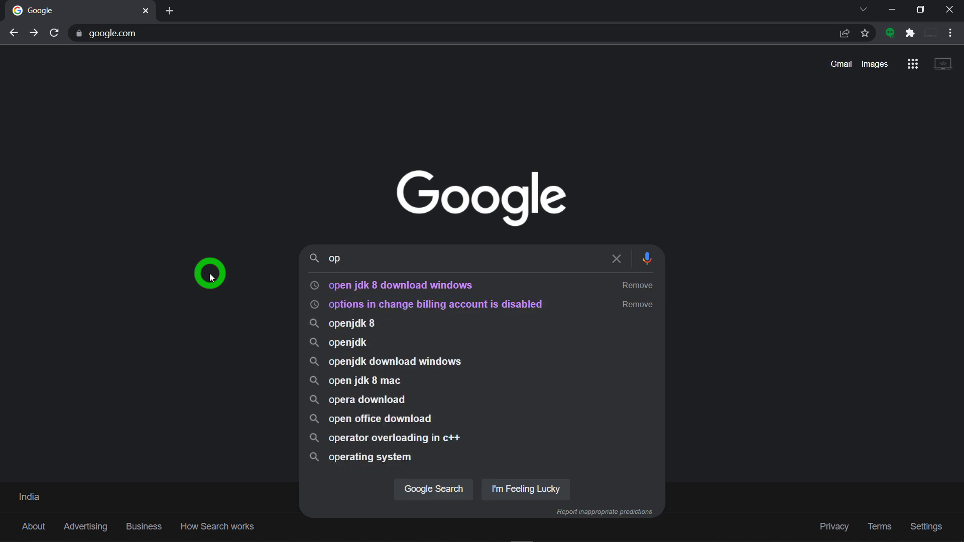
key(Down)
key(Return)
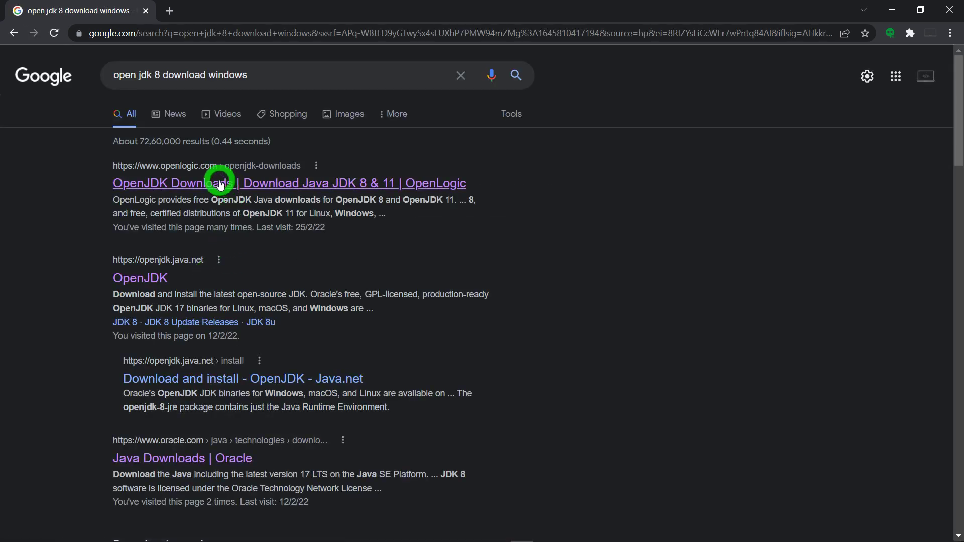
right_click(237, 187)
click(239, 189)
key(ctrl+Tab)
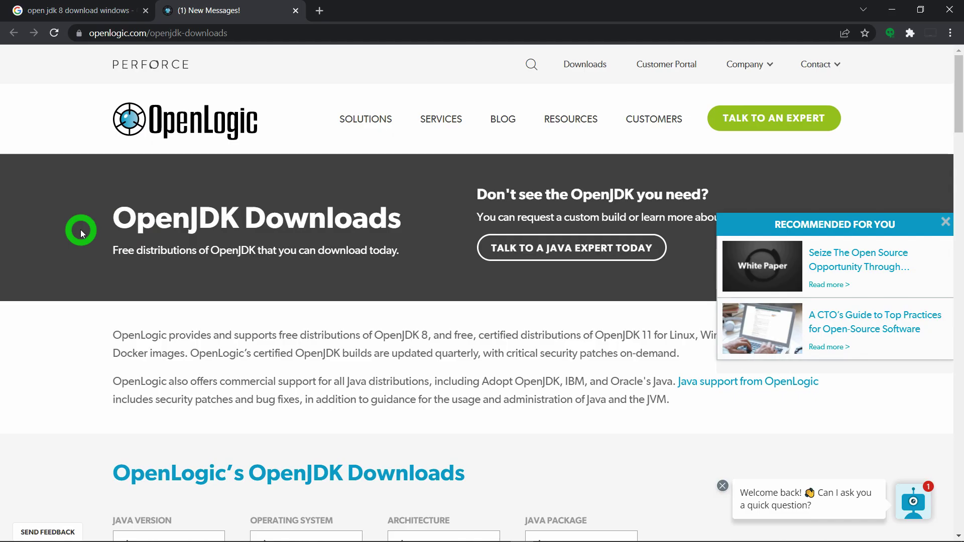
- Filter OpenLogic's OpenJDK downloads to Java version 8, operating system Windows, architecture x86 64-bit and Java package JDK
scroll(81, 232, down, 5)
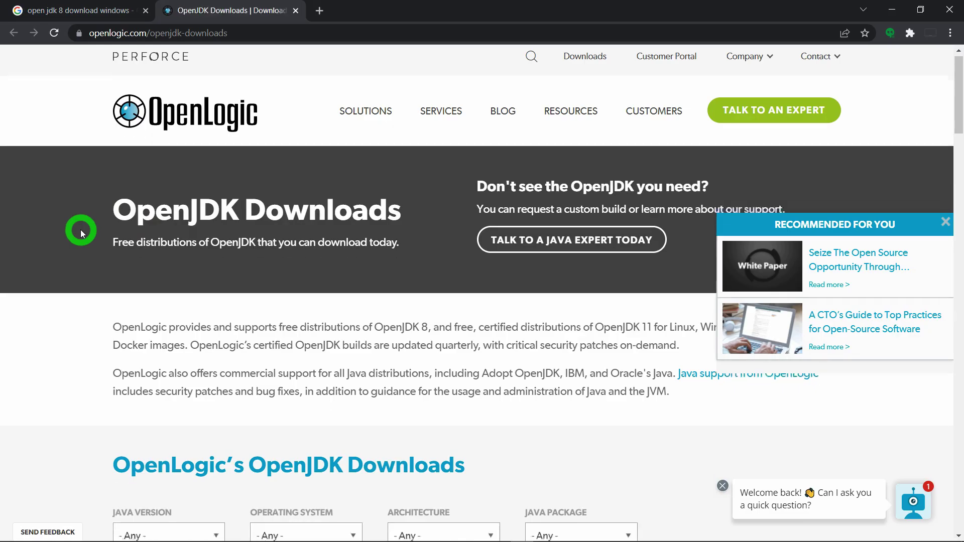
scroll(81, 232, down, 1)
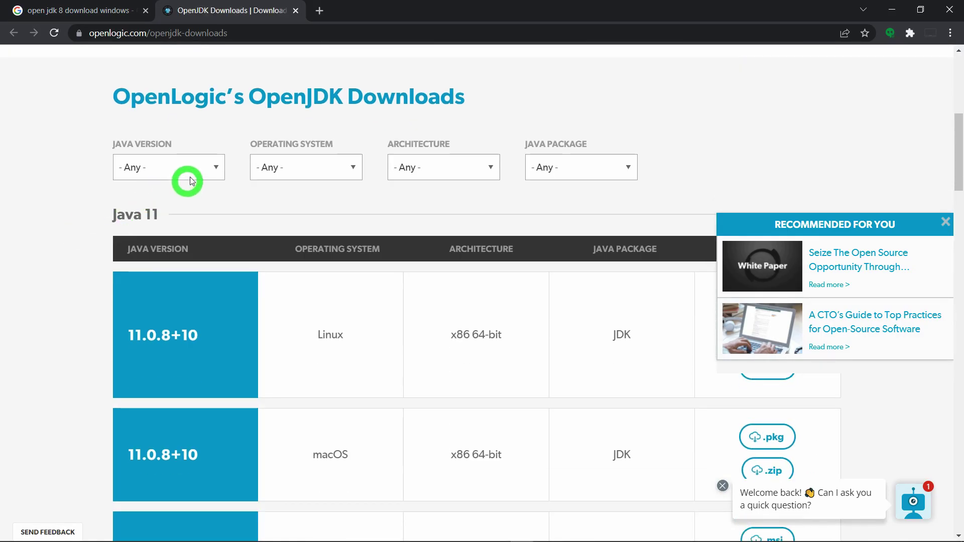
click(203, 171)
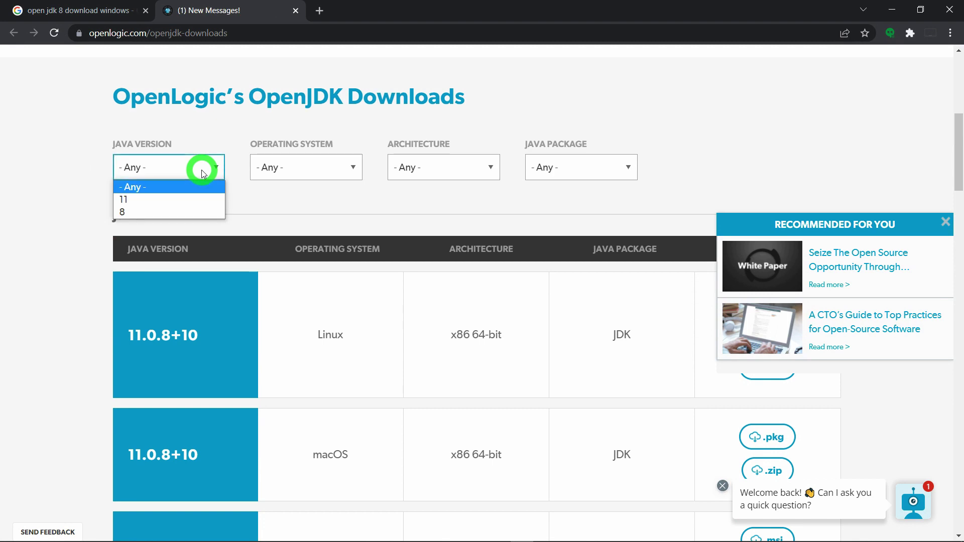
click(125, 211)
click(290, 168)
click(281, 224)
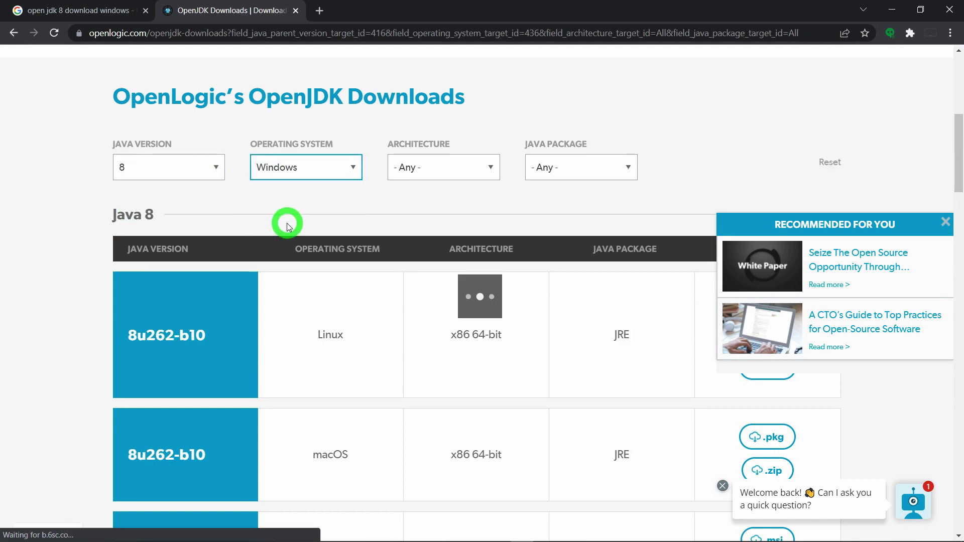
click(440, 174)
click(430, 206)
click(430, 166)
click(423, 212)
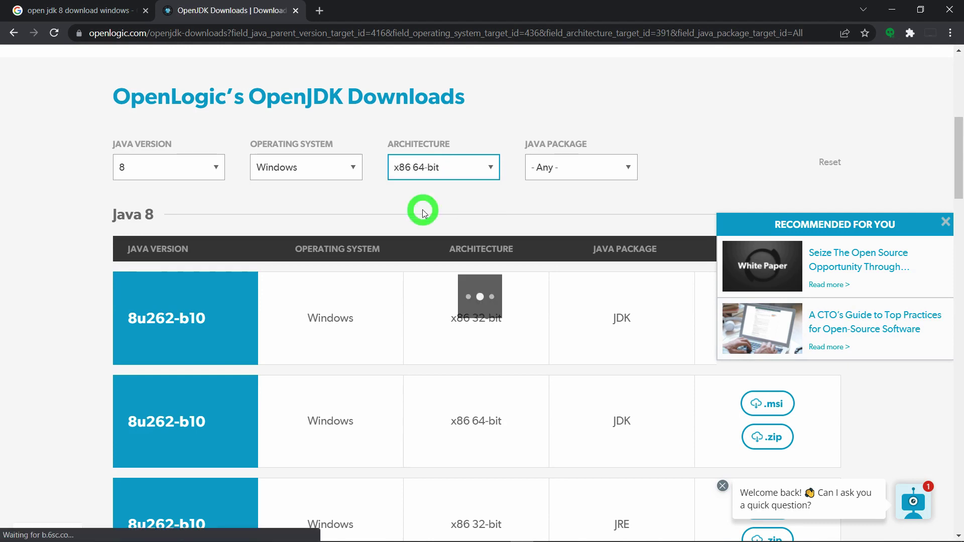
click(557, 167)
click(554, 200)
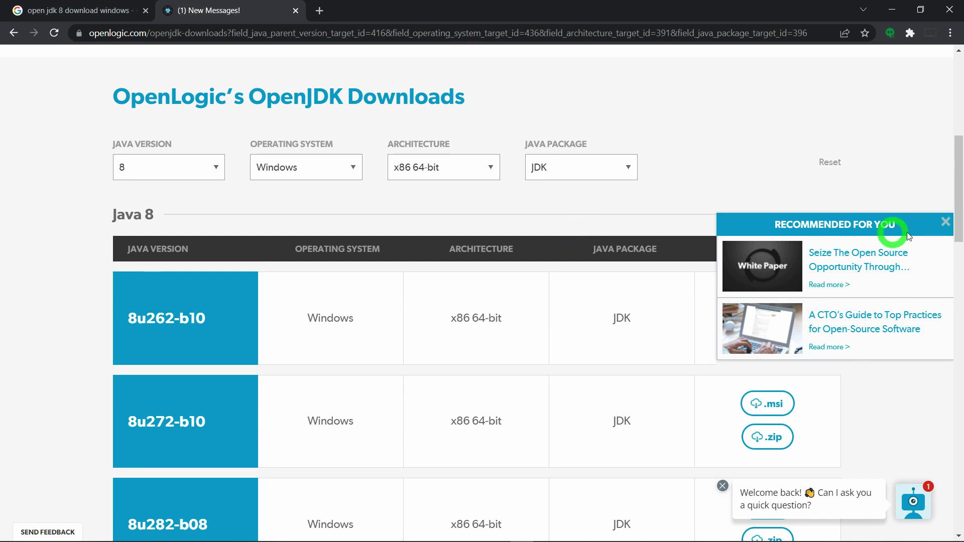
- Dismiss the recommendations pop-up and download the .zip of JDK 8u262-b10 for Windows x86 64-bit
click(945, 221)
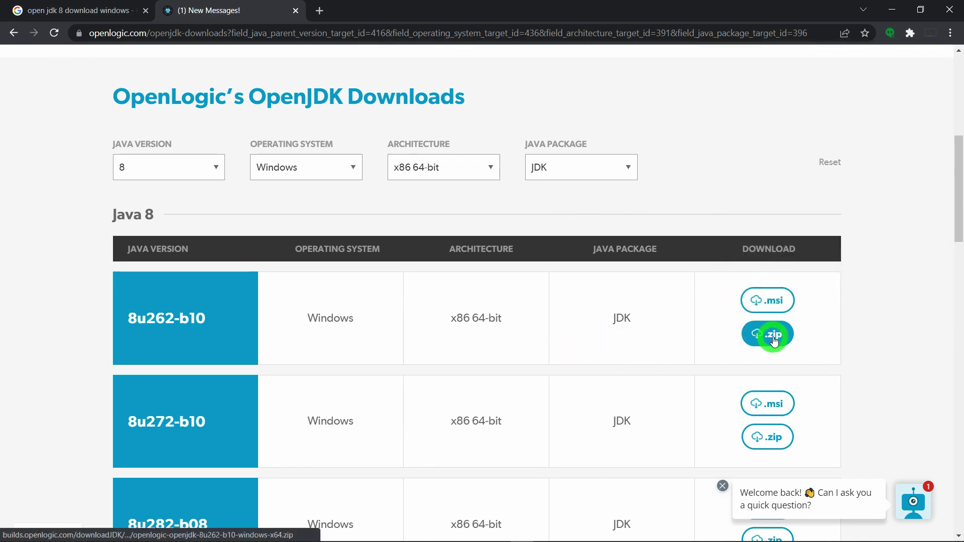
click(774, 335)
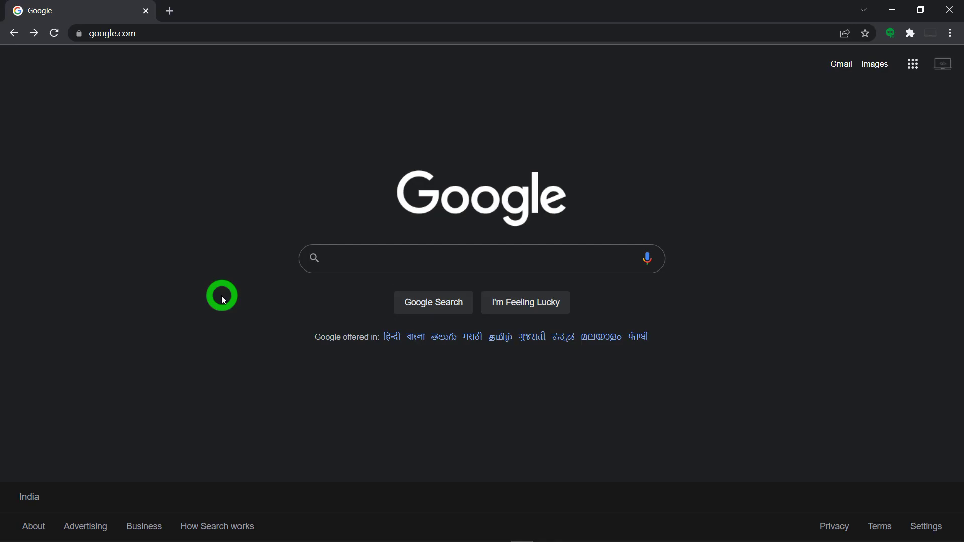
- Search Google for "flutter sdk download" and open the flutter.dev result in a new tab
click(340, 258)
text(flutte)
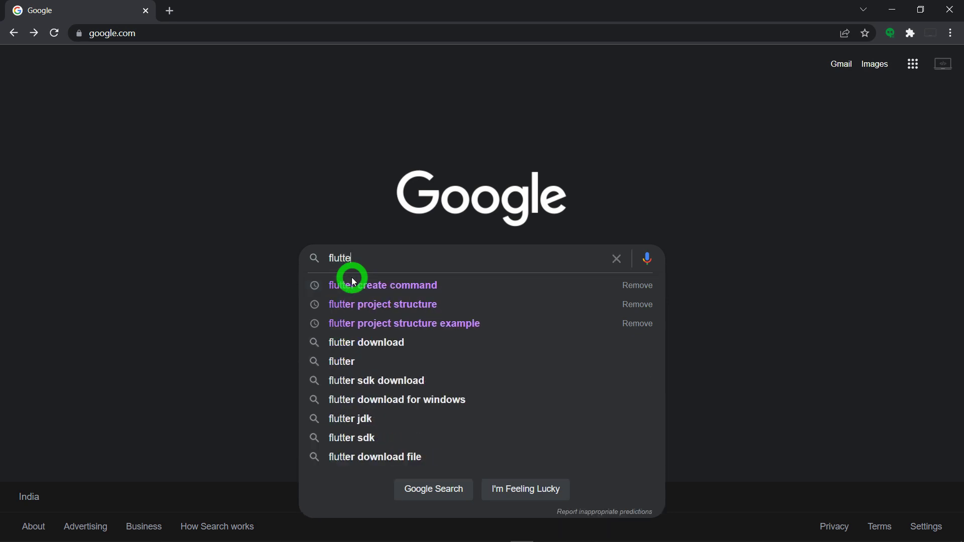
text(r sd)
click(353, 282)
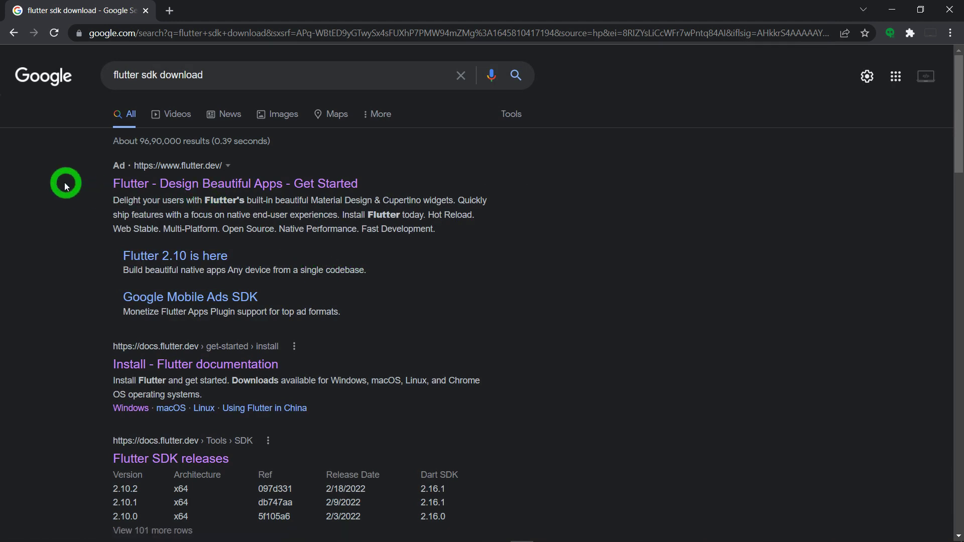
right_click(170, 177)
key(Escape)
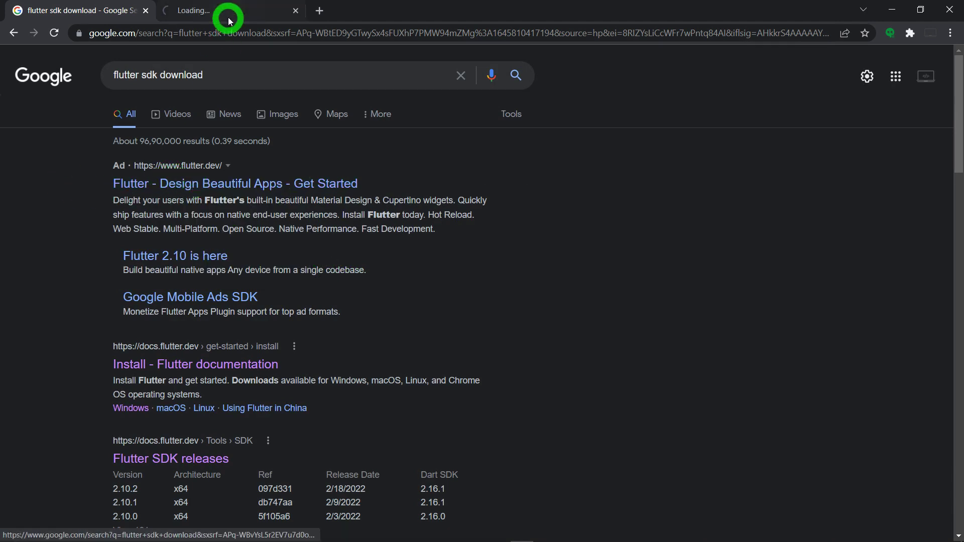
click(227, 13)
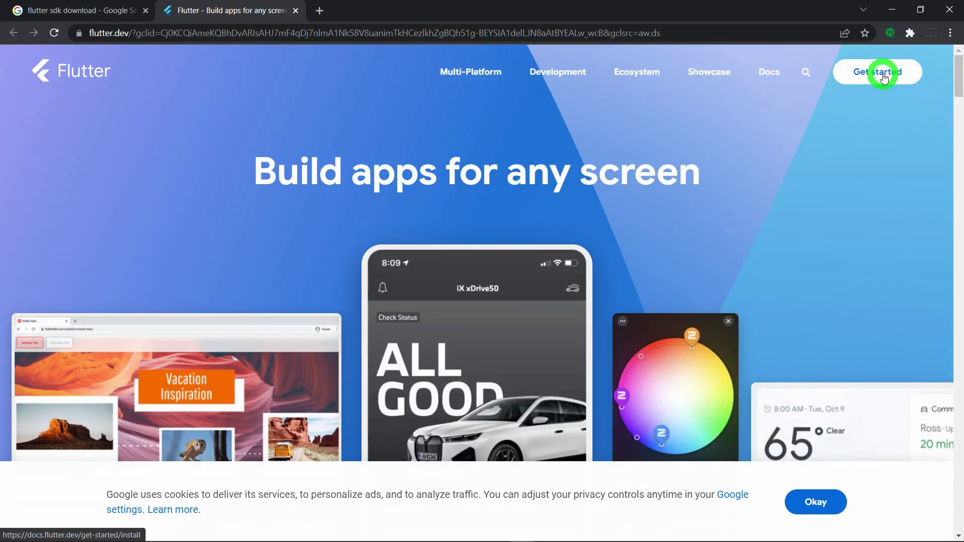
- Go to Flutter's installation instructions for Windows and review the sections on getting the SDK and updating the path
click(883, 76)
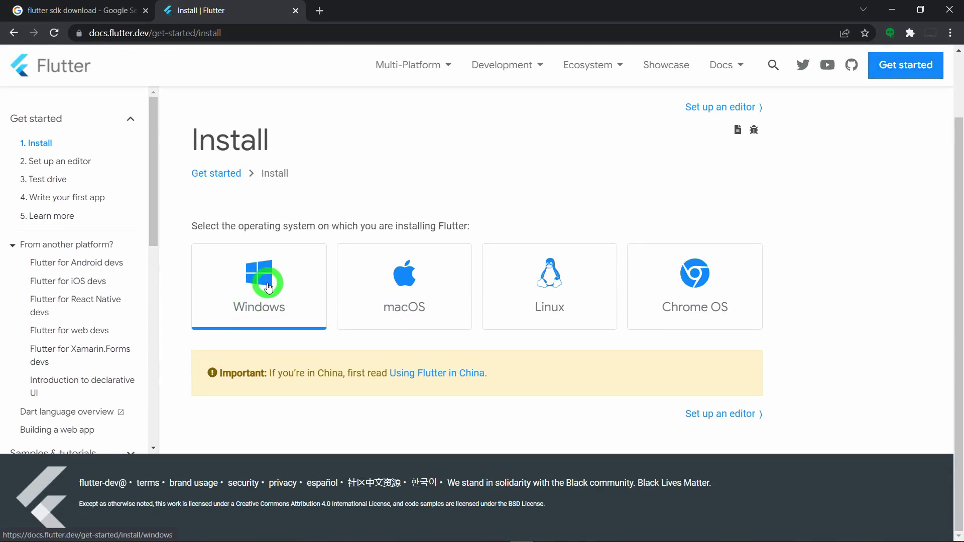
click(267, 281)
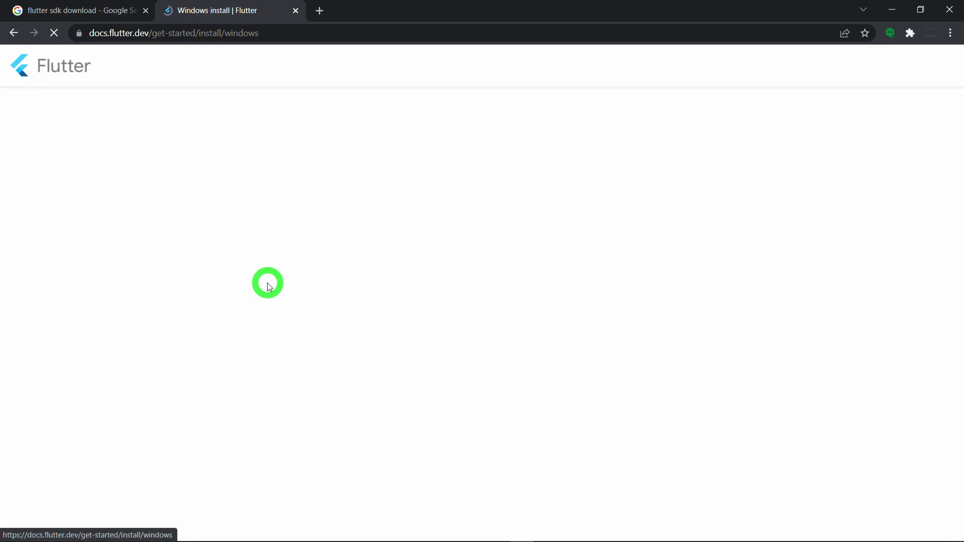
scroll(267, 282, down, 6)
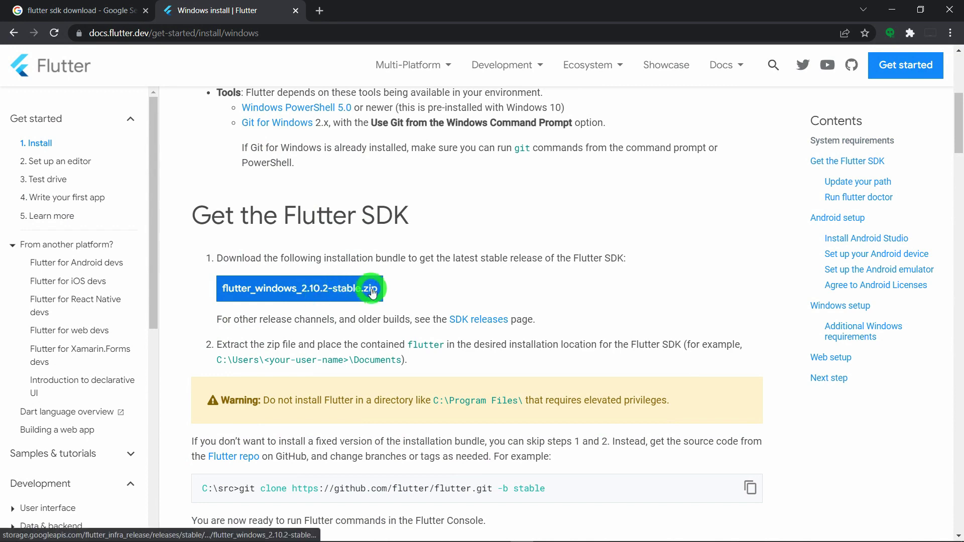
scroll(242, 353, down, 6)
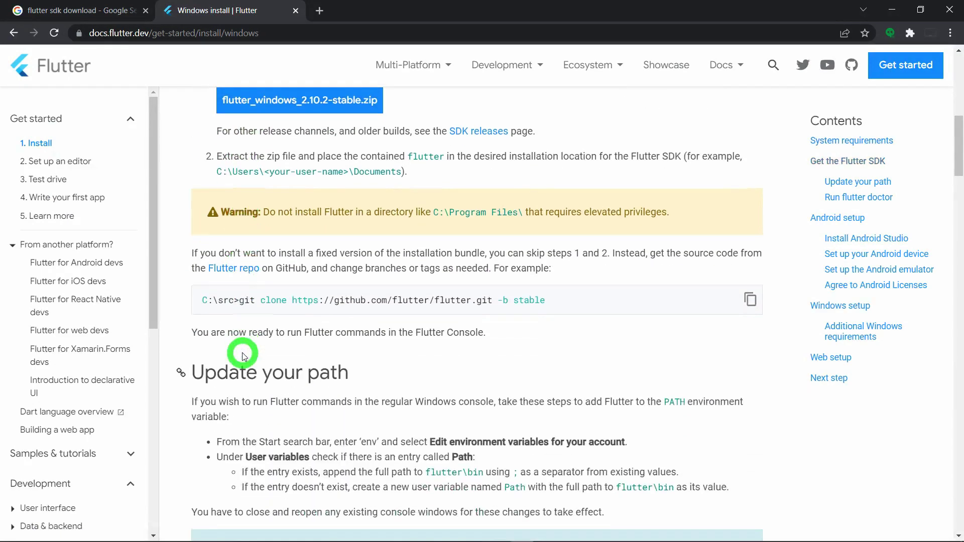
scroll(242, 353, down, 1)
scroll(243, 350, up, 6)
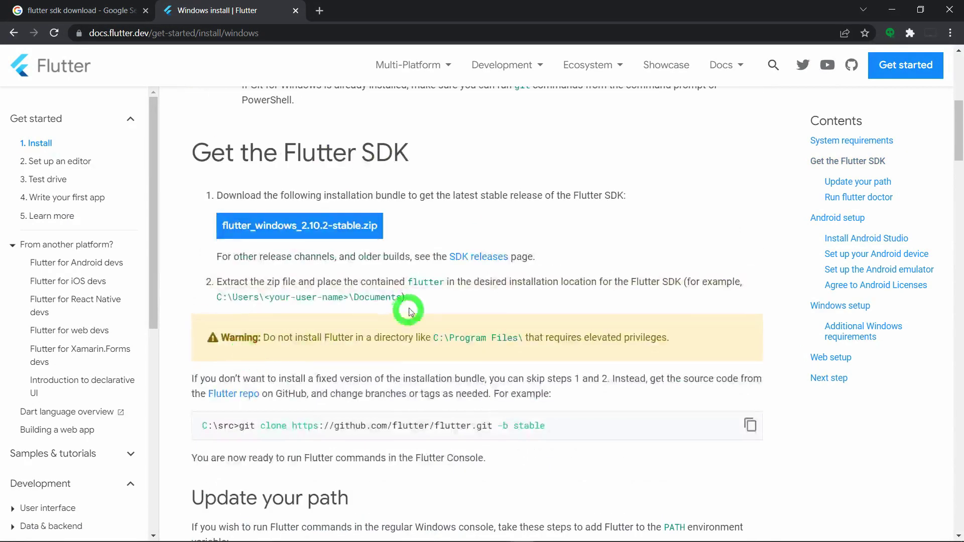
- Go to the Flutter SDK releases page and download version 2.8.1 from the stable channel for Windows
click(478, 257)
scroll(426, 297, down, 4)
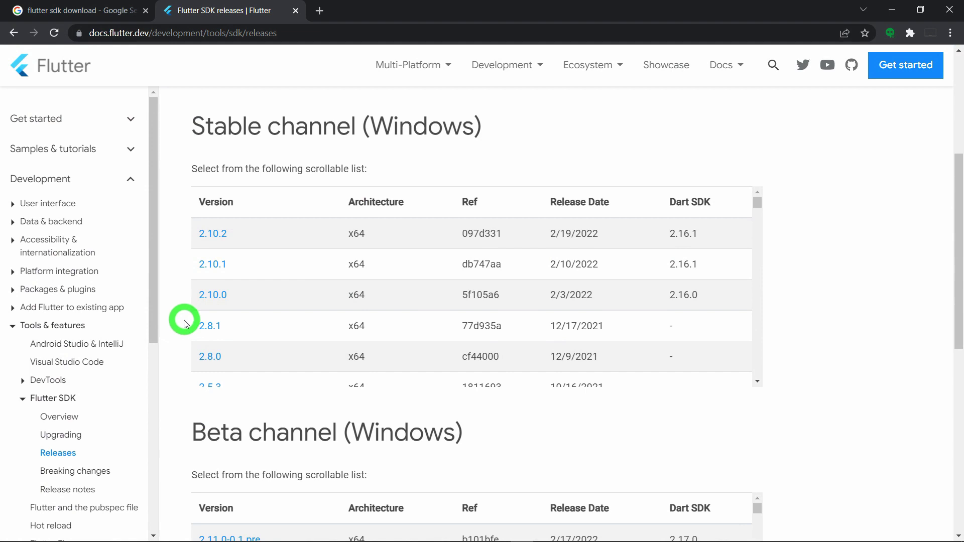
click(212, 328)
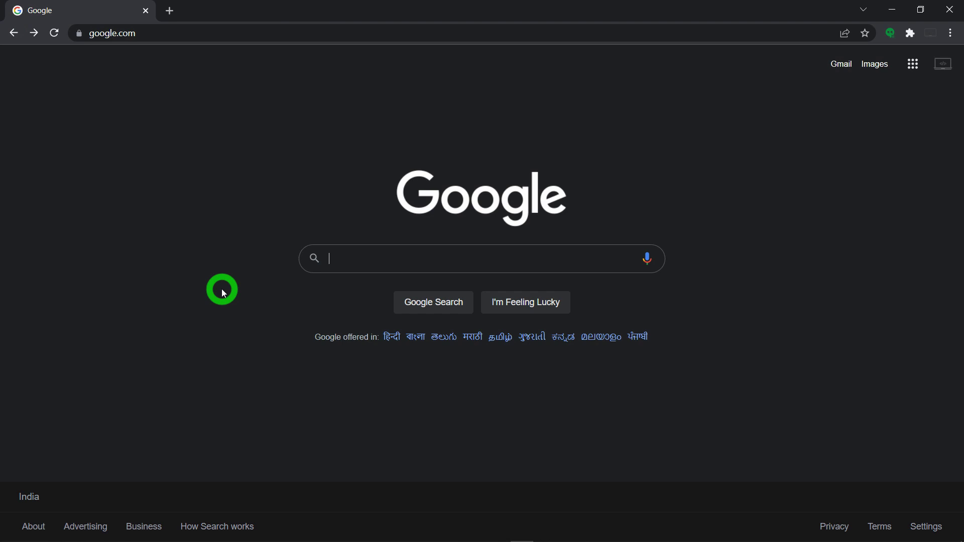
- Search Google for "android sdk download" and open the Android Studio download result in a new tab
text(and)
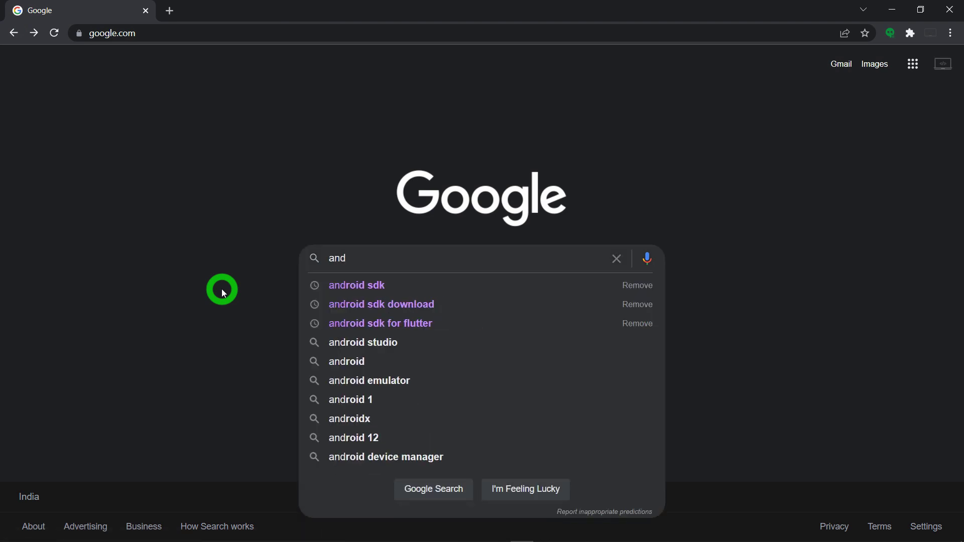
key(Down)
key(Down)
key(Return)
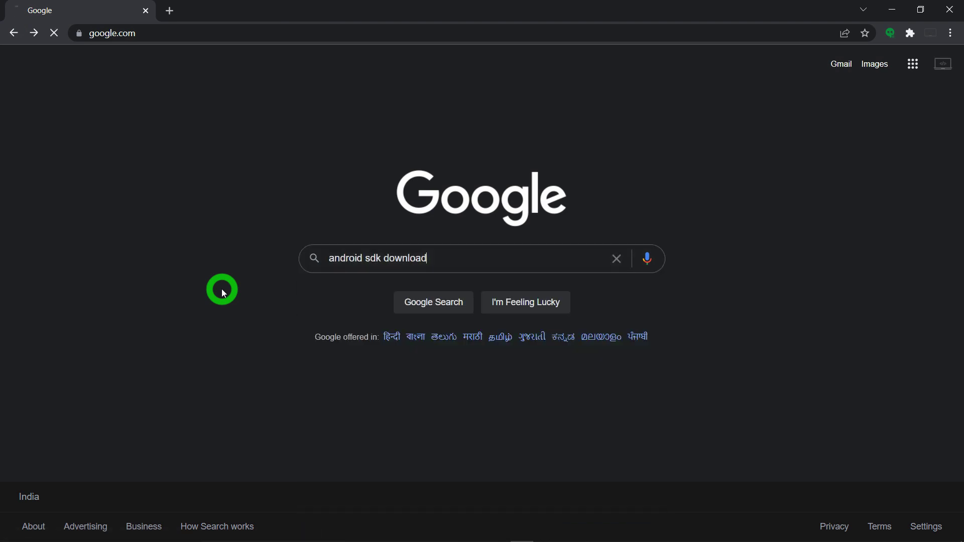
right_click(241, 184)
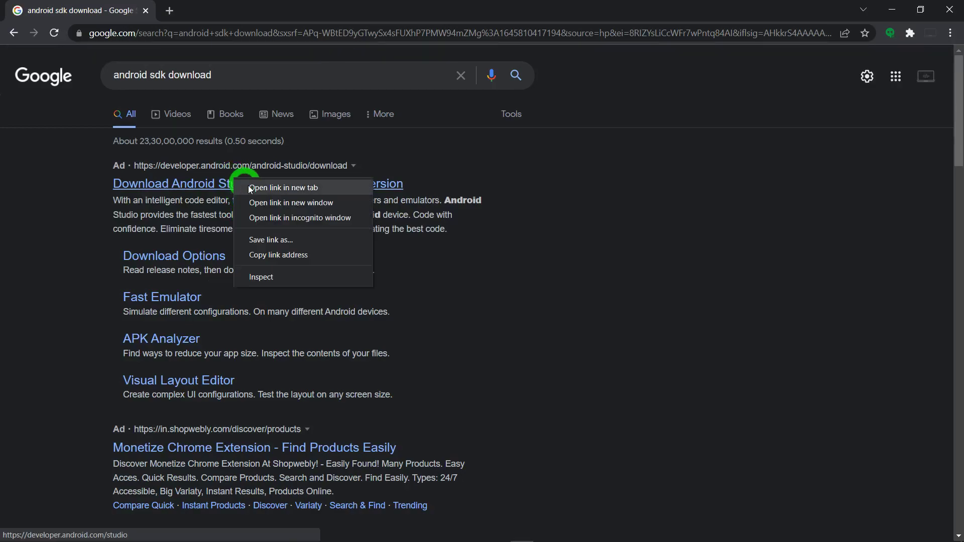
click(254, 187)
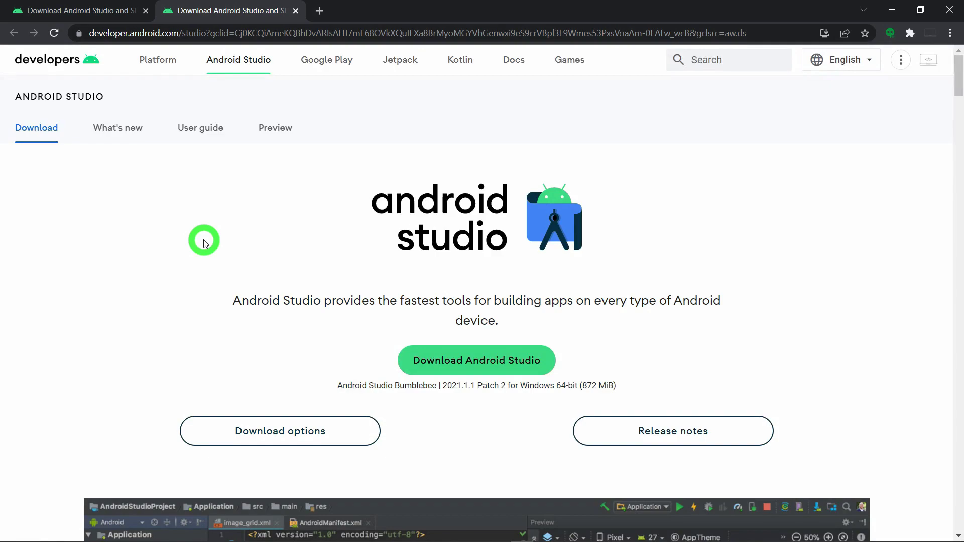
- Find the "Command line tools only" section on the Android Studio page and highlight its heading
scroll(204, 243, down, 20)
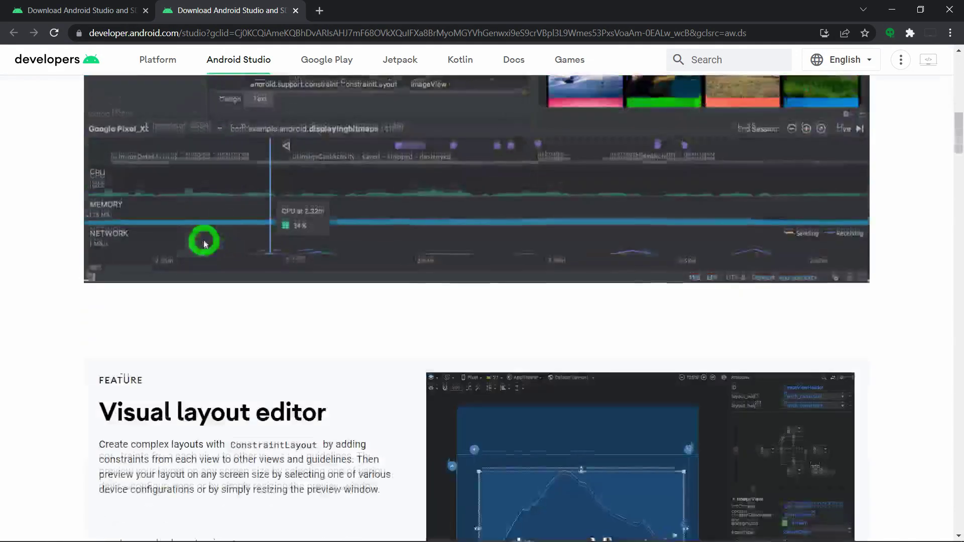
scroll(204, 245, down, 20)
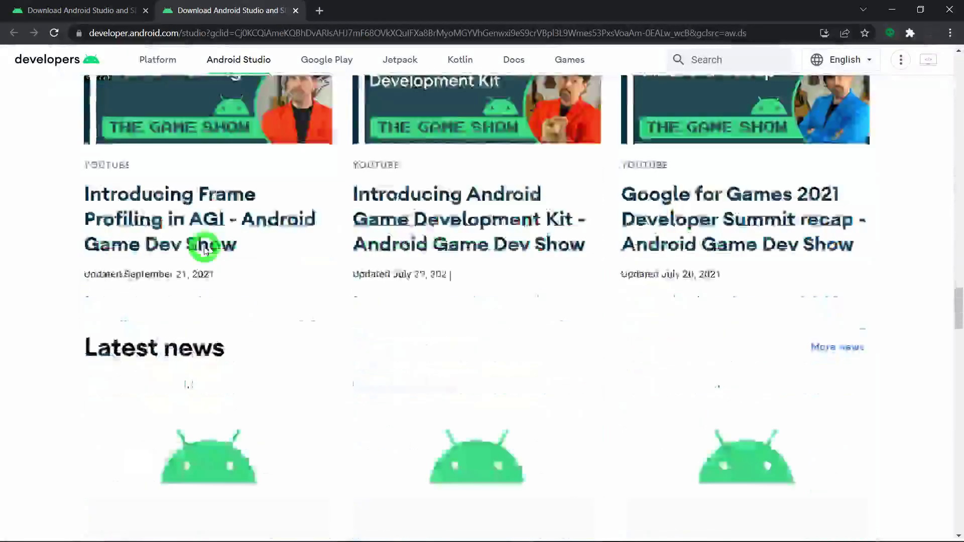
scroll(203, 251, down, 9)
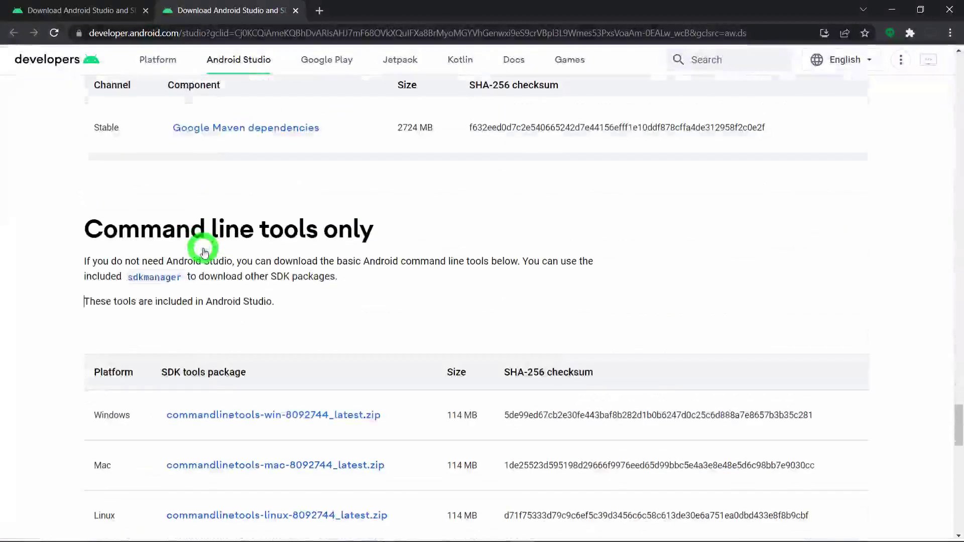
drag(95, 229, 306, 228)
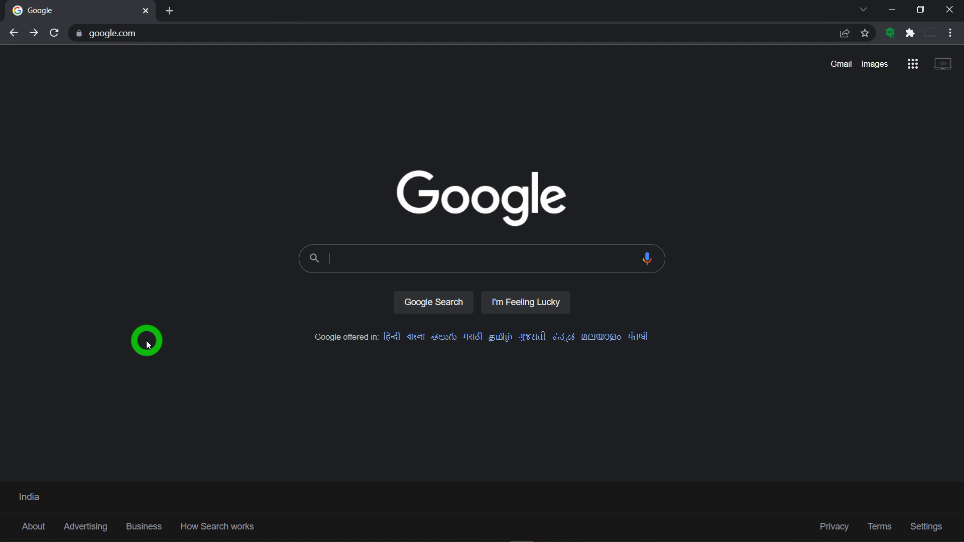
- Search Google for "download vs code" and open the Download Visual Studio Code result in a new tab
text(do)
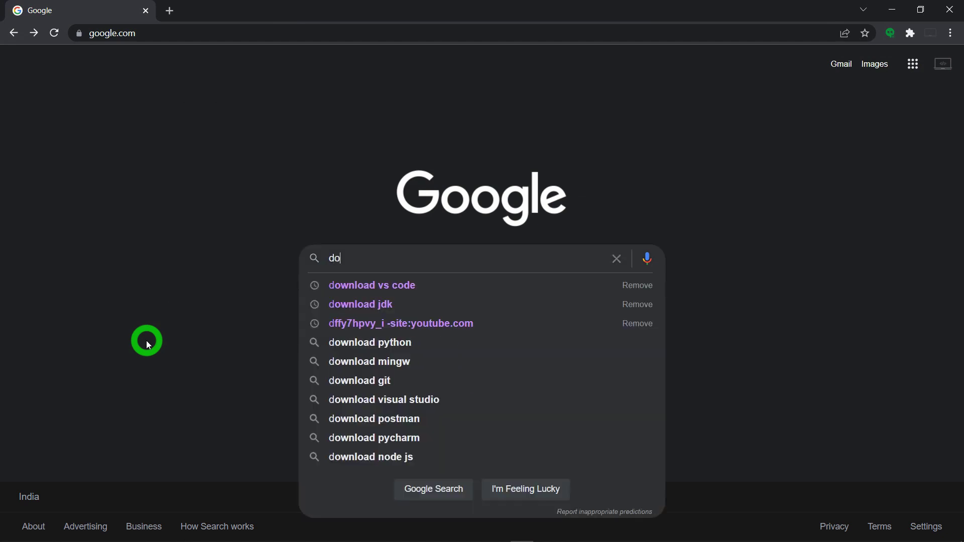
key(Down)
key(Return)
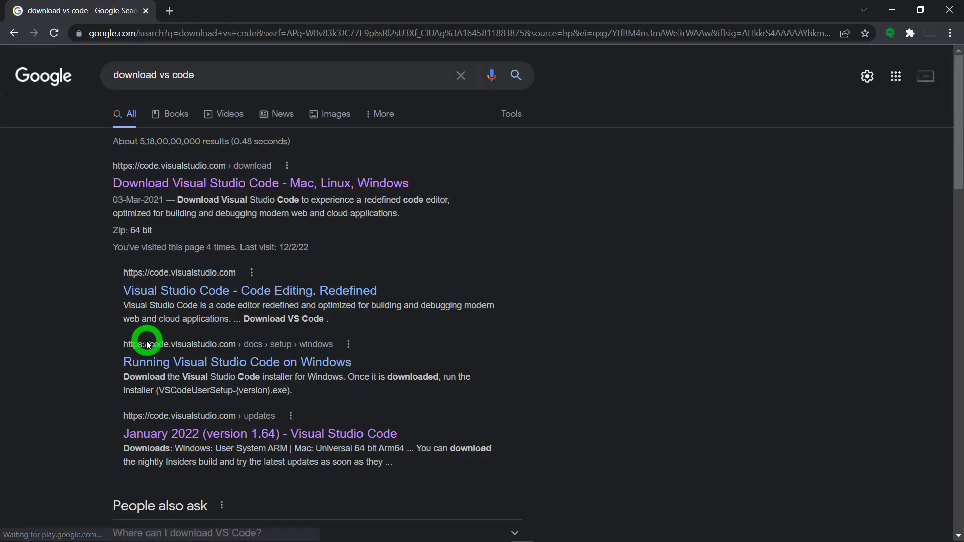
right_click(243, 183)
click(274, 191)
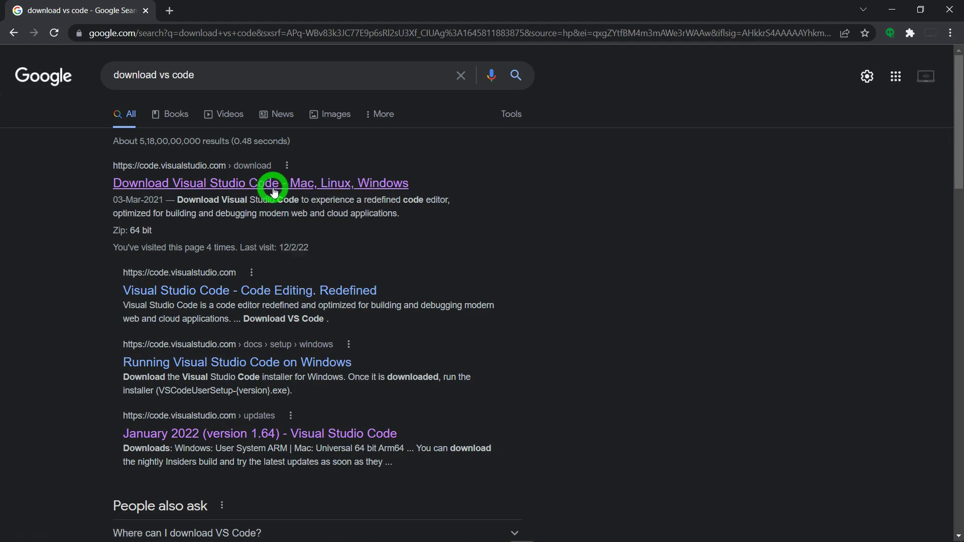
click(227, 15)
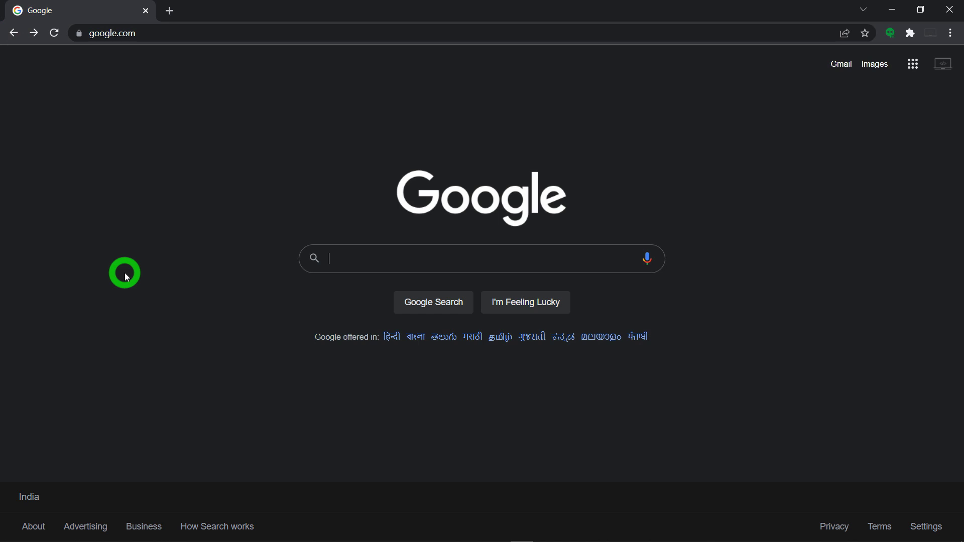
- Search Google for "haxm download" and open the FileHorse Intel HAXM Download result in a new tab
text(ha)
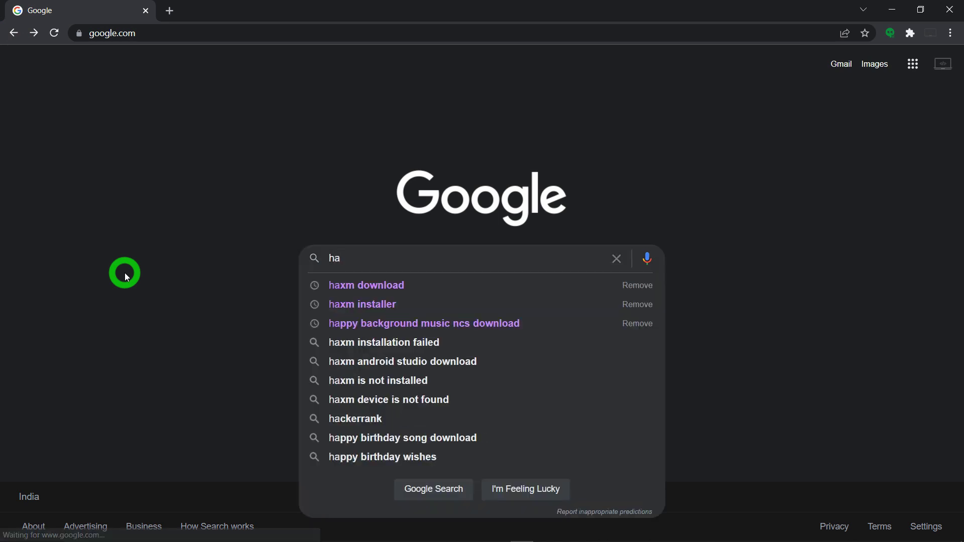
key(Down)
key(Return)
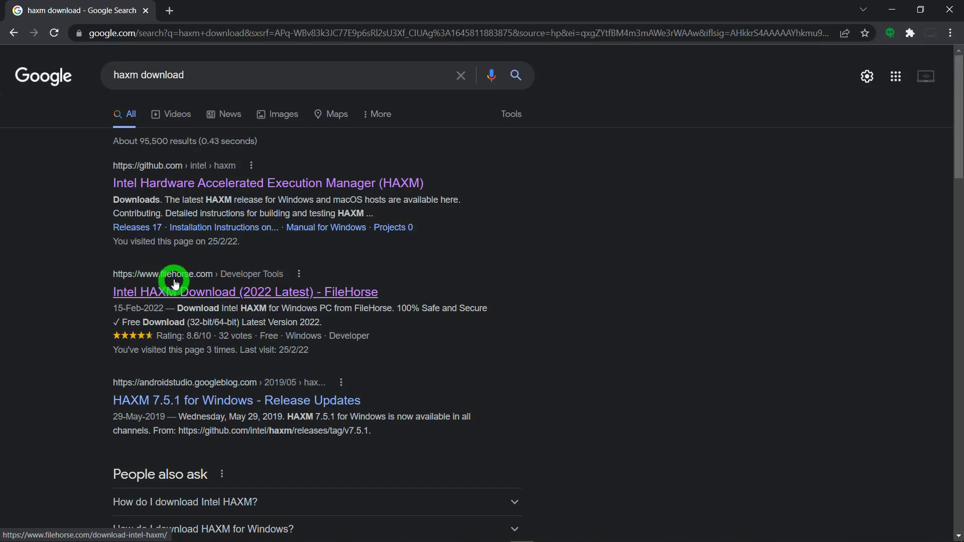
right_click(226, 296)
click(228, 363)
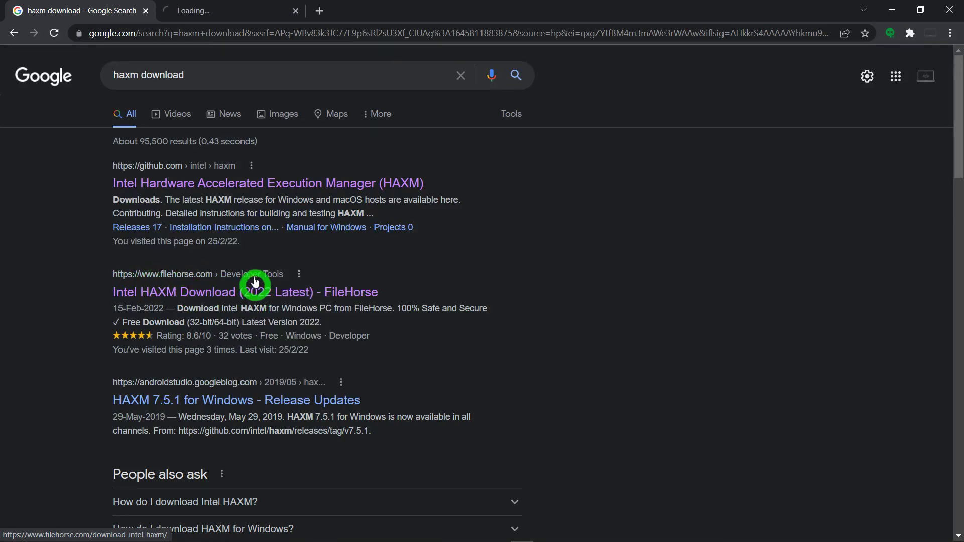
- Go to the FileHorse page for Intel HAXM and download version 7.7.1
click(228, 14)
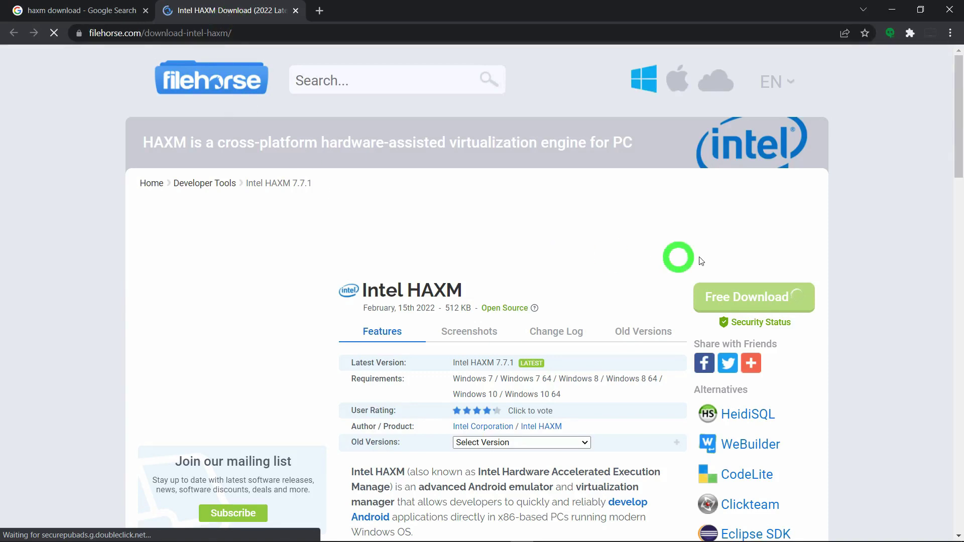
click(745, 299)
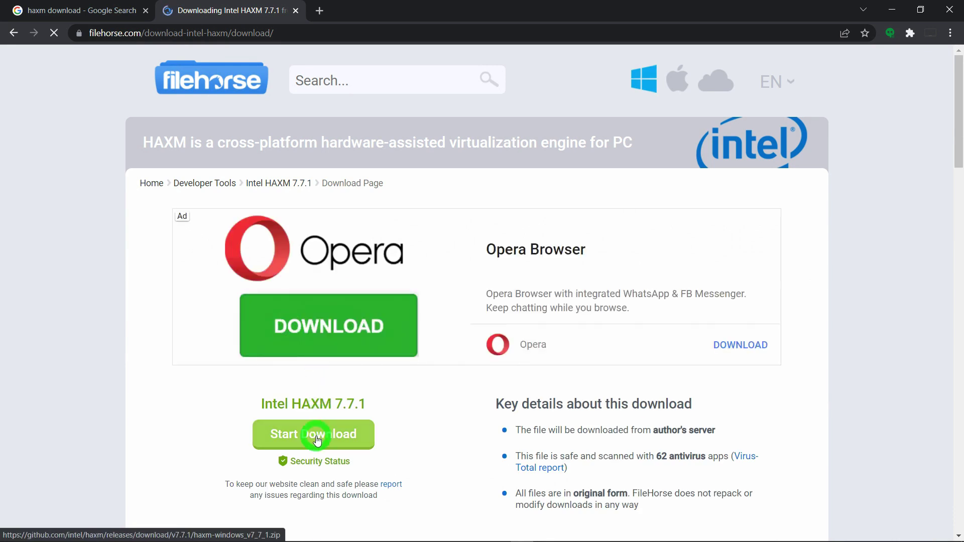
click(311, 435)
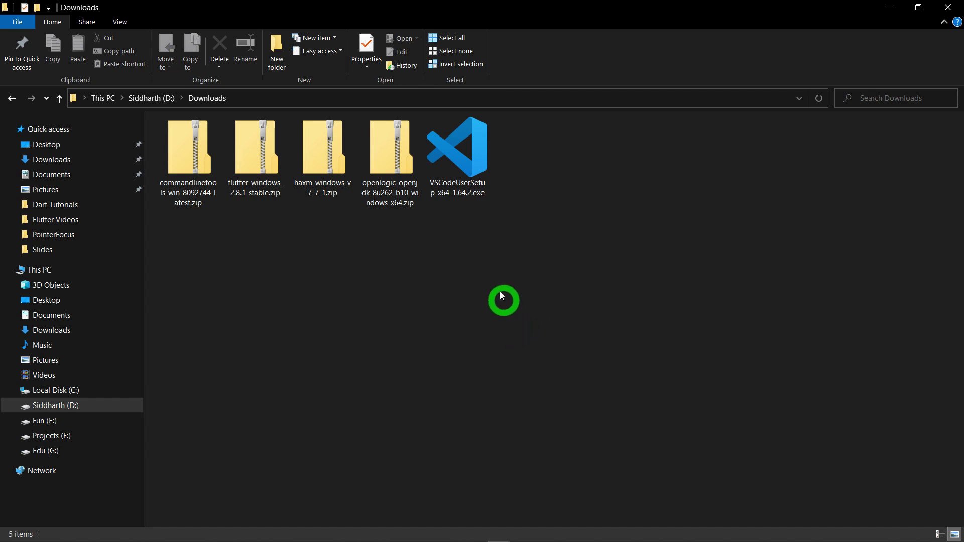
- Install Visual Studio Code from VSCodeUserSetup-x64-1.64.2.exe in Downloads, keeping the default additional tasks
click(467, 185)
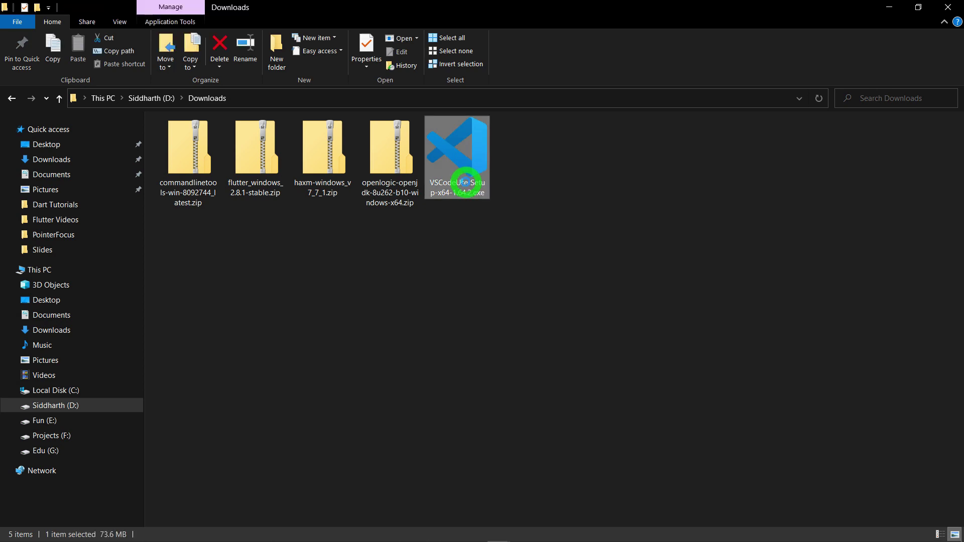
double_click(465, 182)
click(372, 361)
click(576, 397)
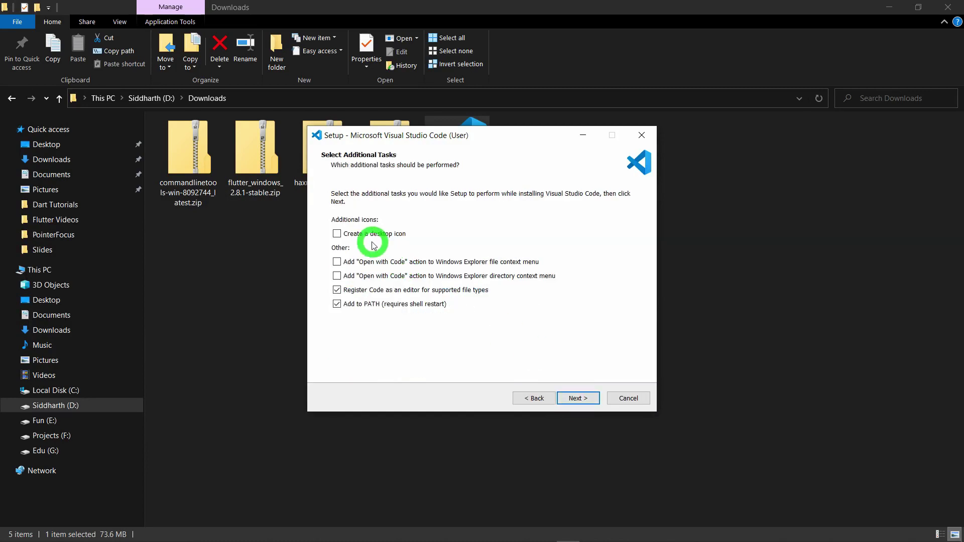
click(582, 399)
click(583, 399)
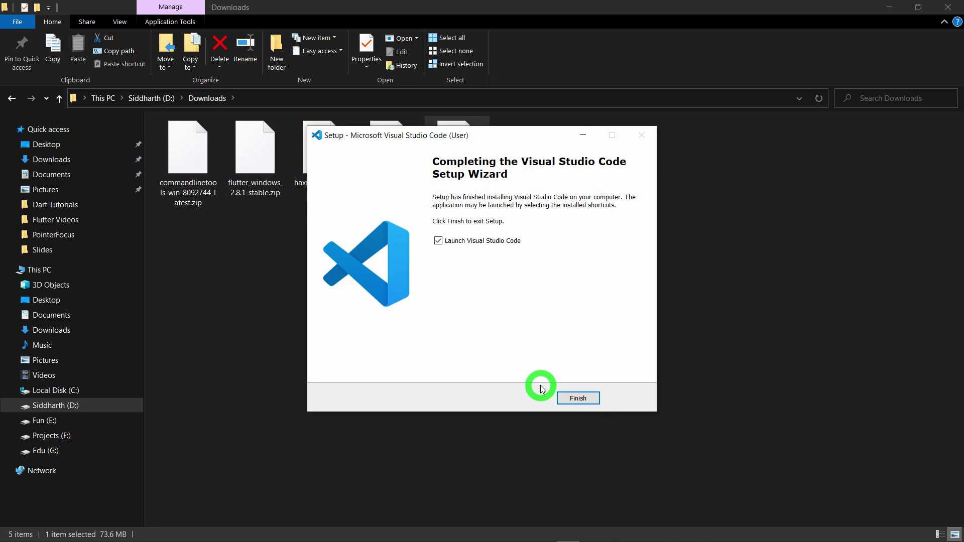
click(585, 400)
- Install HAXM by running haxm-7.7.1-setup.exe directly from haxm-windows_v7_7_1.zip without extracting it, and complete the setup
click(321, 194)
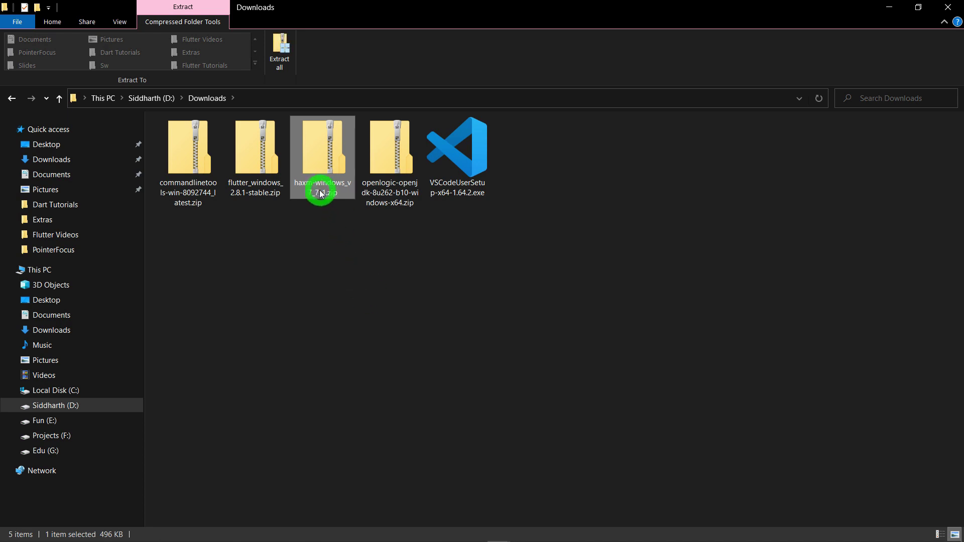
double_click(317, 190)
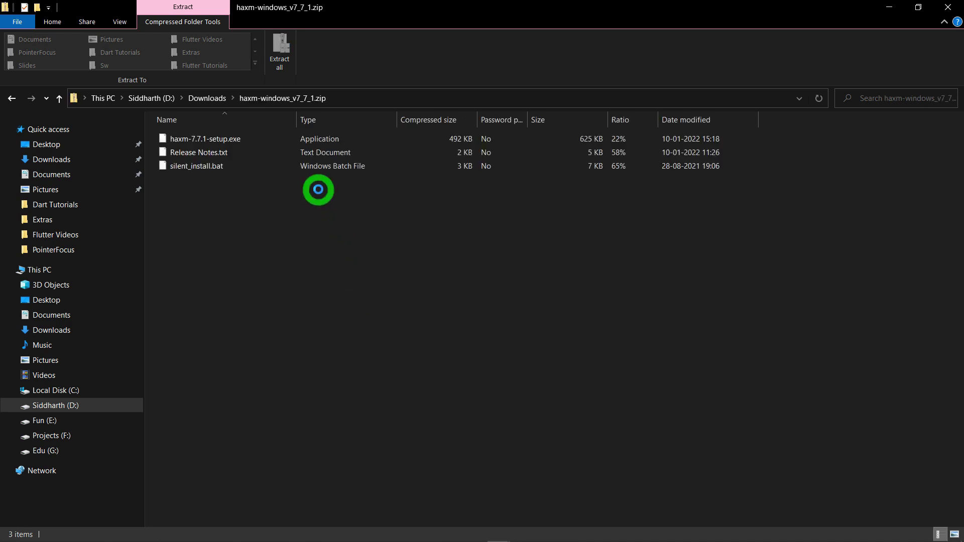
click(239, 141)
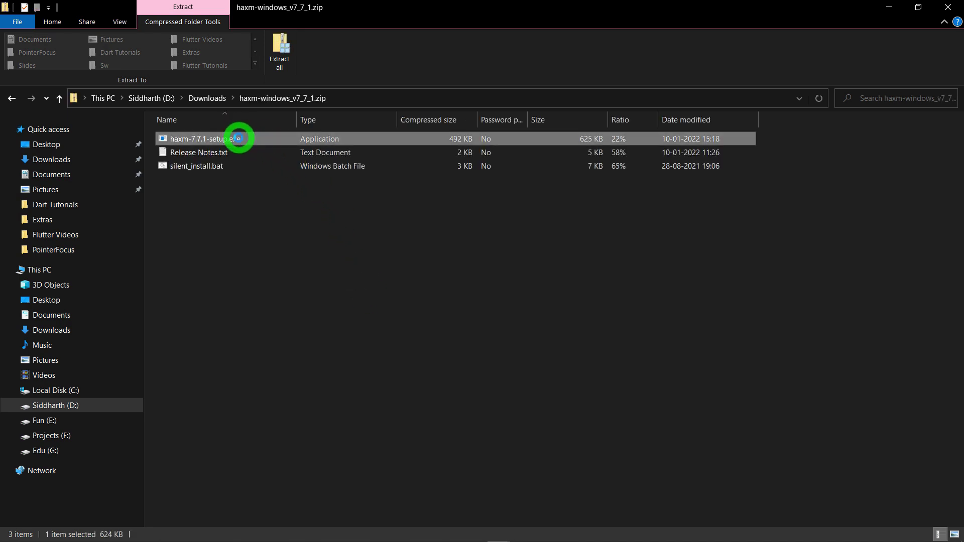
double_click(239, 141)
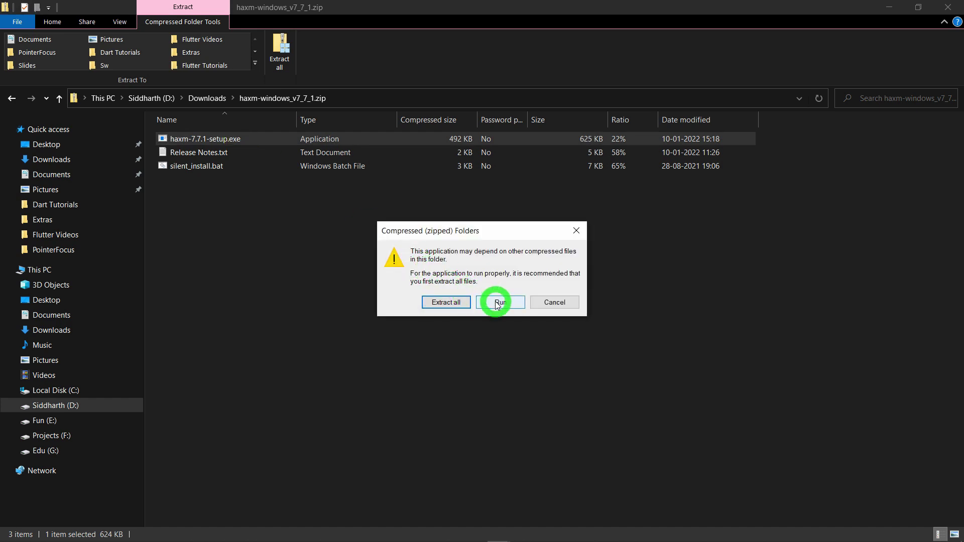
click(496, 302)
click(550, 376)
click(550, 377)
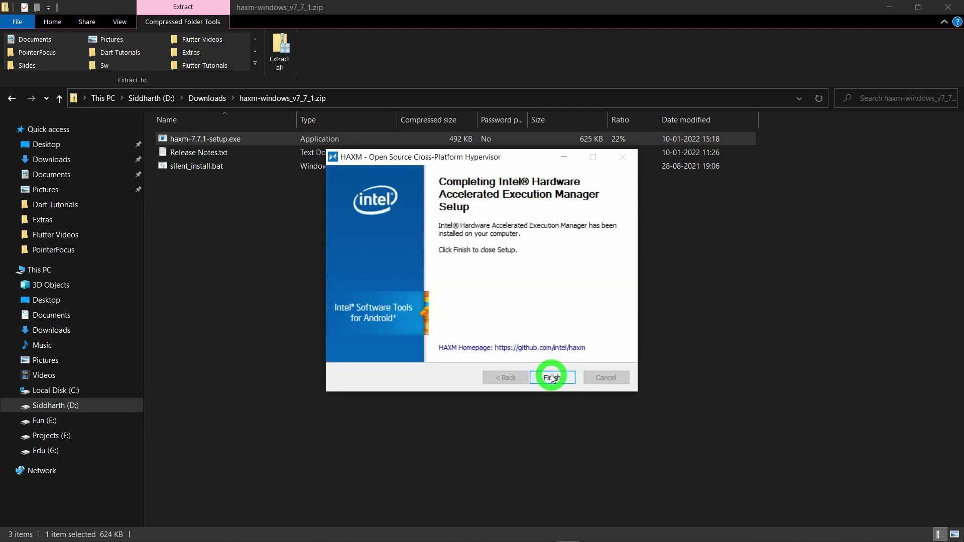
click(551, 377)
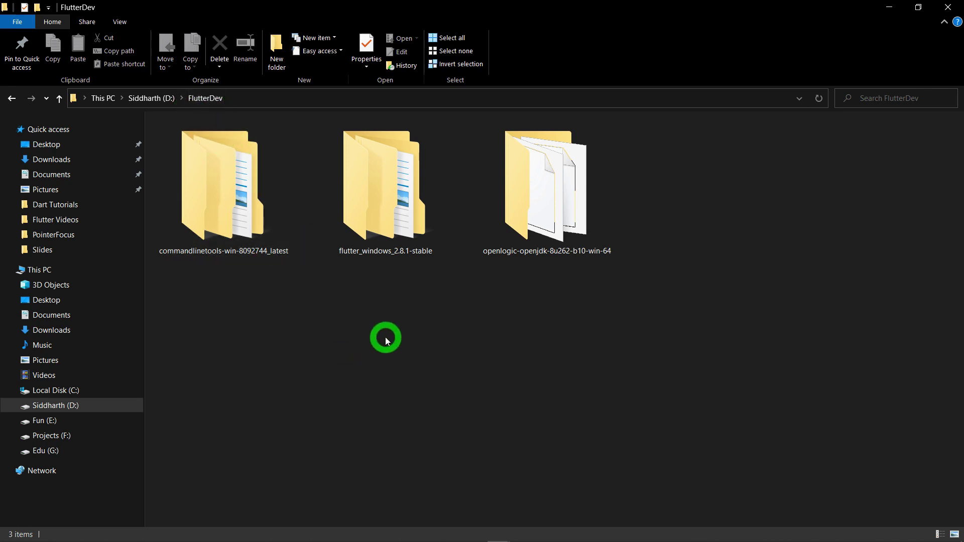
- Rename the openlogic-openjdk-8u262-b10-win-64 folder in FlutterDev as JDK
key(End)
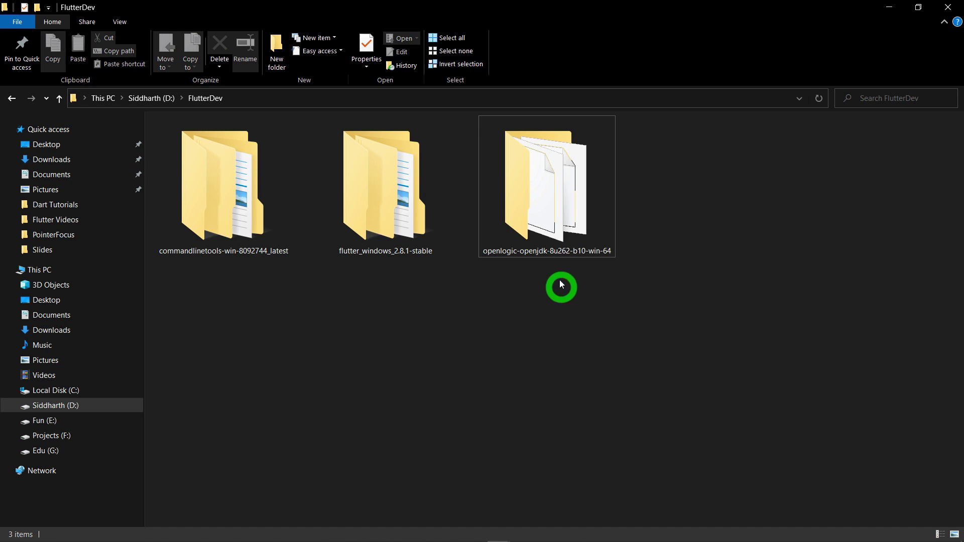
click(545, 244)
key(F2)
key(BackSpace)
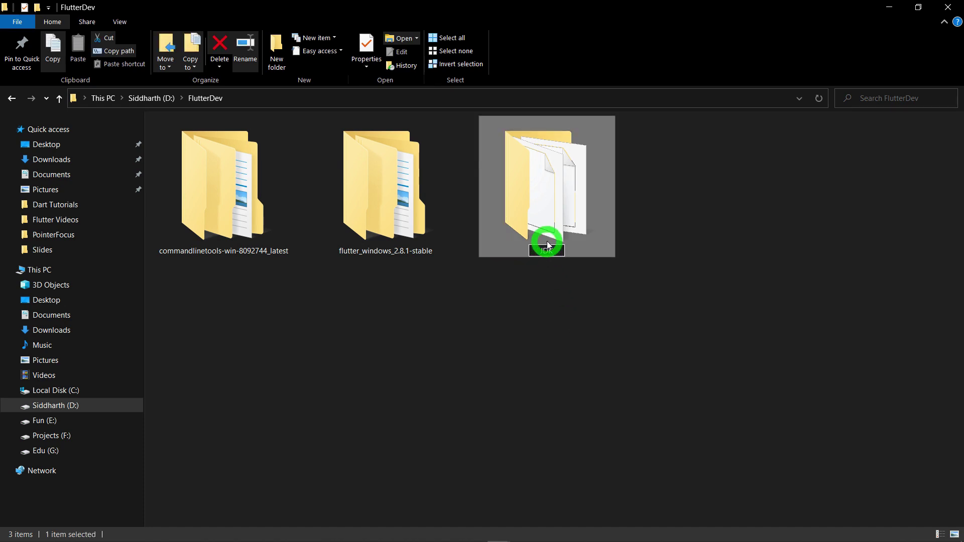
key(Return)
- Open the bin folder inside JDK and copy its full path
double_click(548, 244)
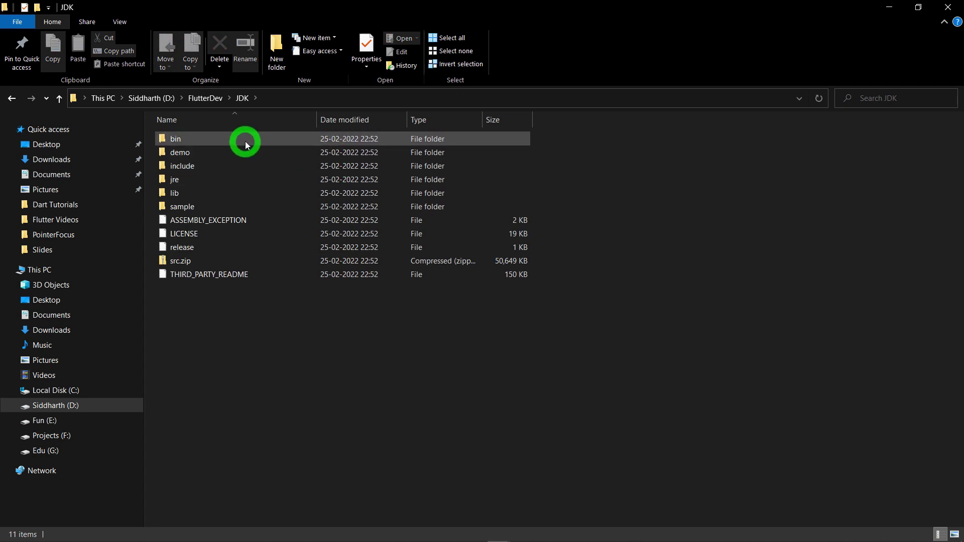
double_click(244, 140)
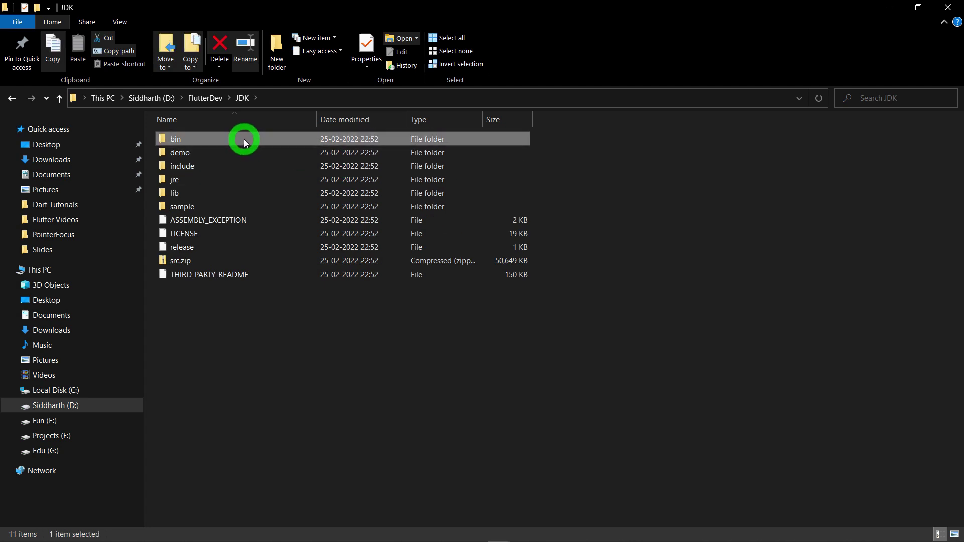
click(285, 96)
right_click(144, 96)
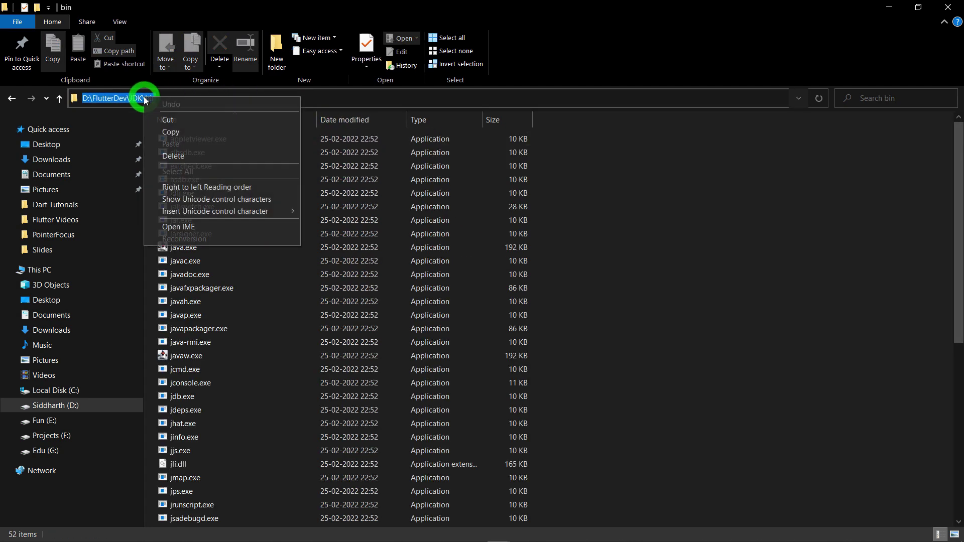
click(166, 131)
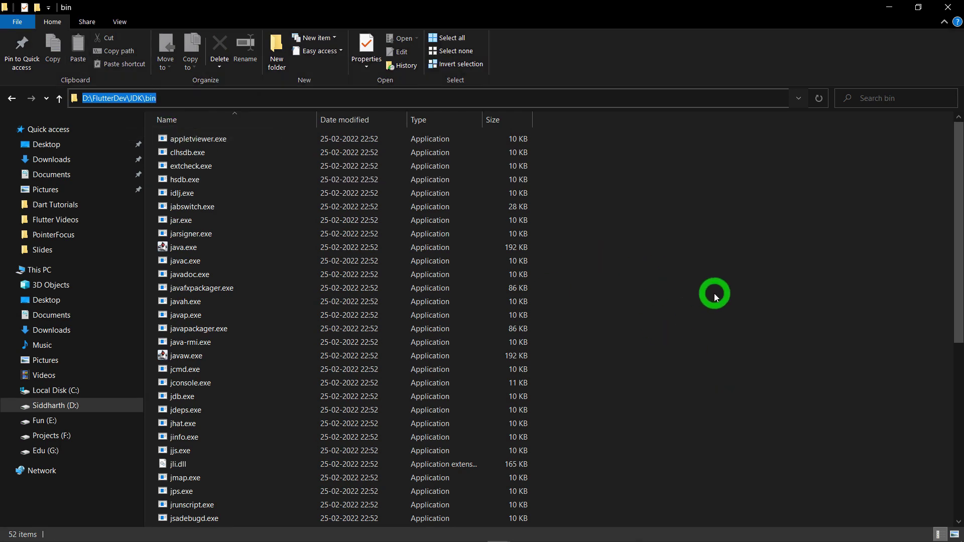
key(Escape)
- Open the Windows environment variables and add D:\FlutterDev\JDK\bin as a new entry in the system Path variable
key(super)
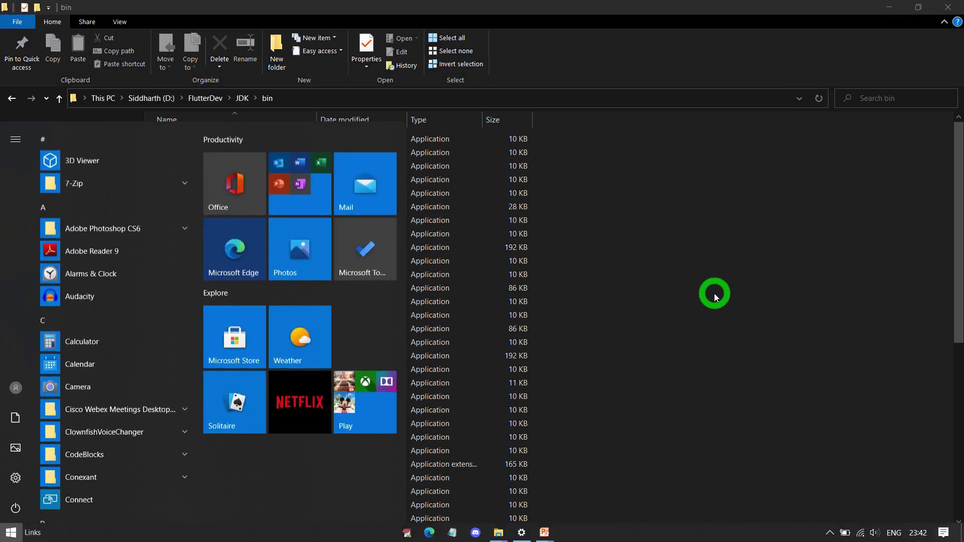
text(path)
key(Return)
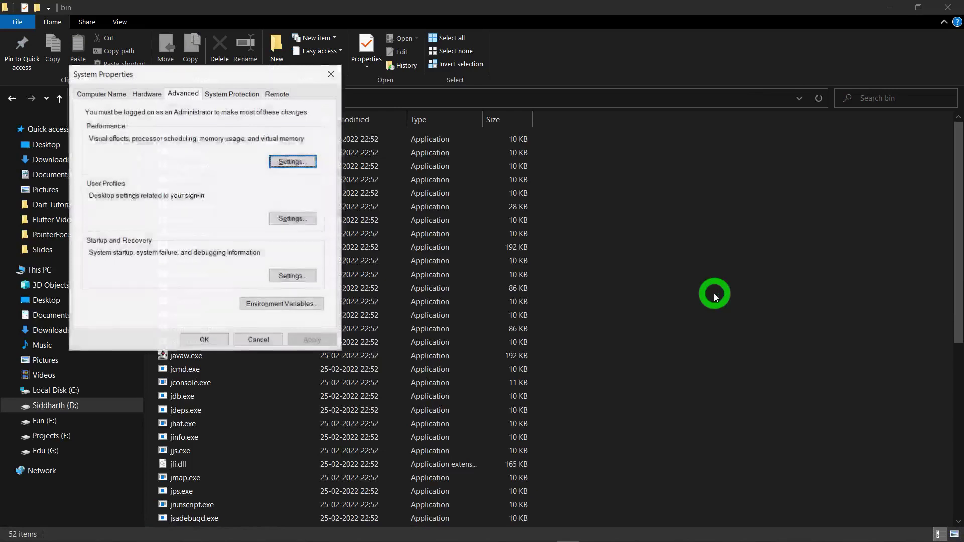
click(287, 304)
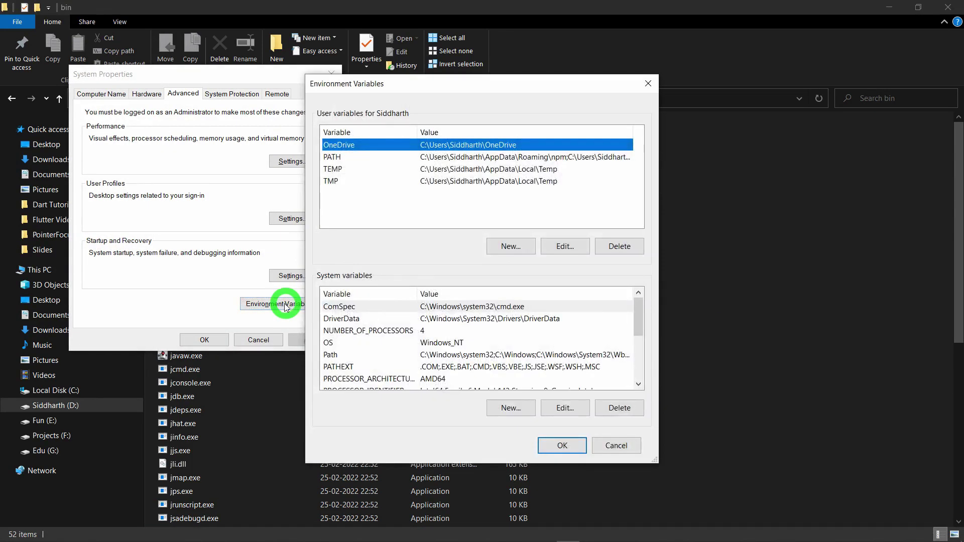
click(333, 354)
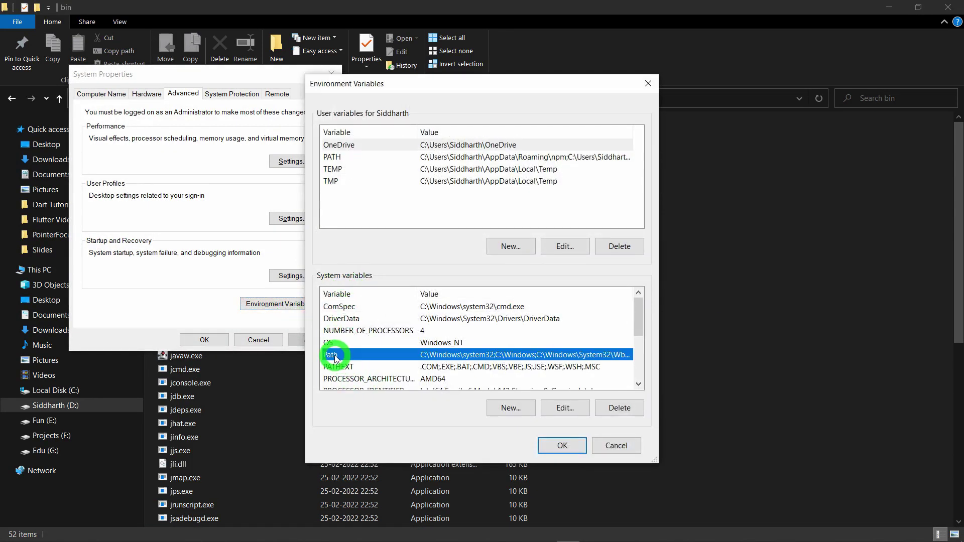
click(567, 408)
click(597, 144)
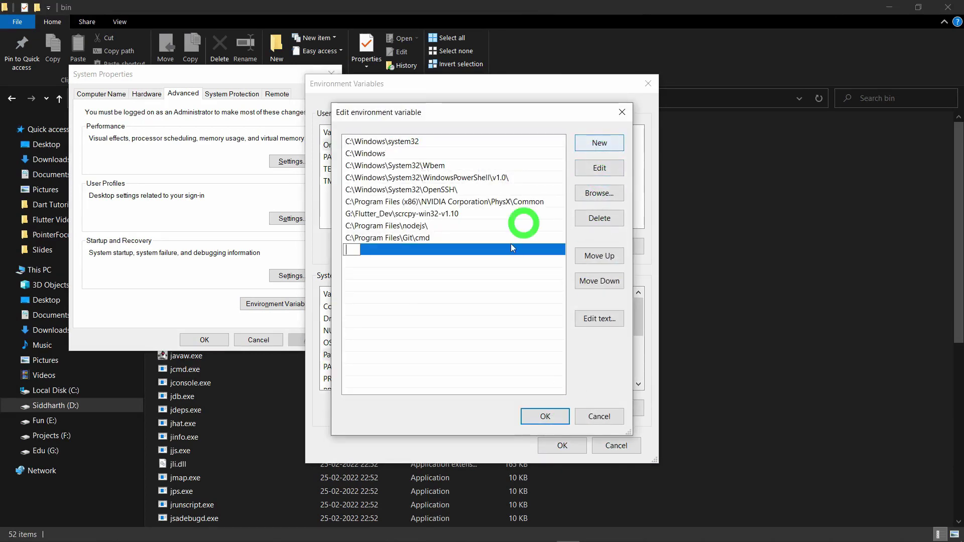
key(ctrl+v)
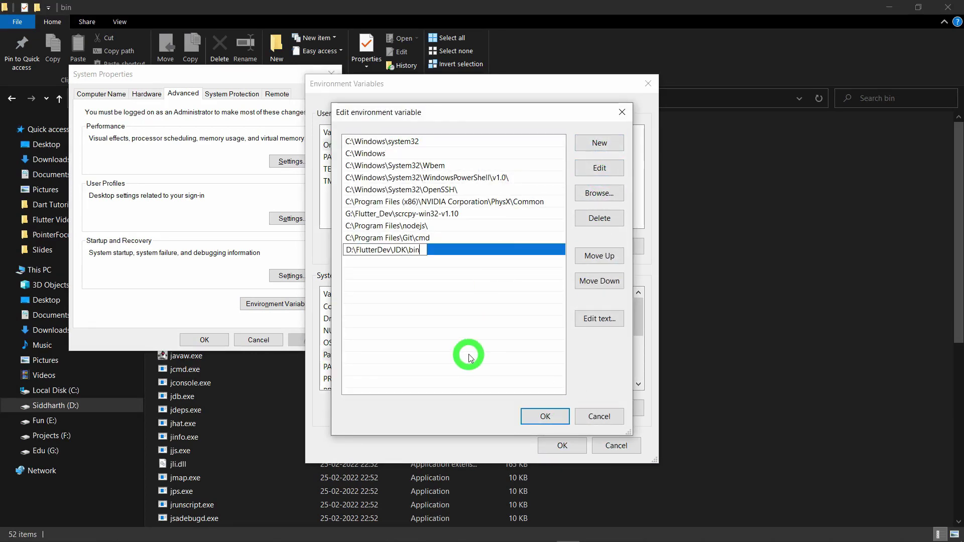
click(550, 417)
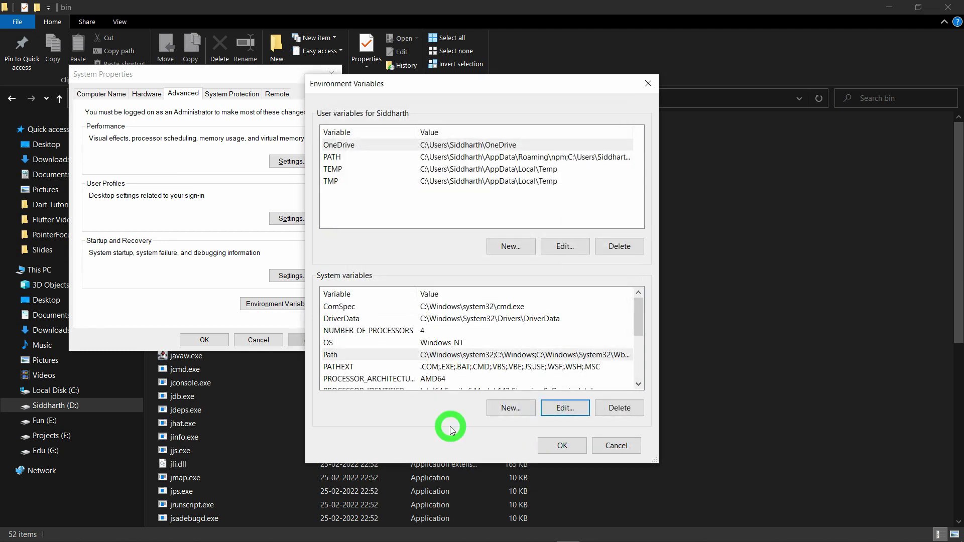
- Create the system variable JAVA_HOME with the value D:\FlutterDev\JDK and save the environment variable changes
click(507, 408)
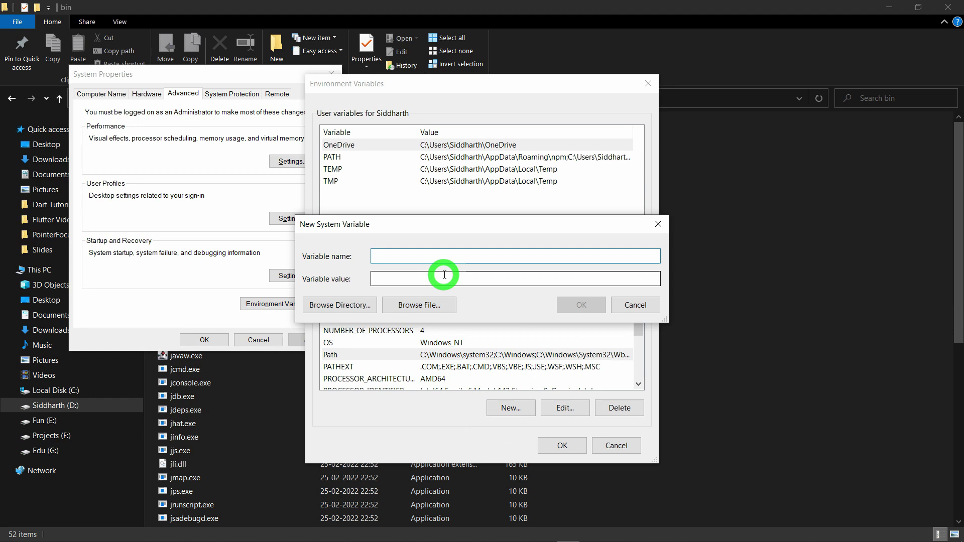
text(JAVA_HOME)
click(443, 276)
key(ctrl+v)
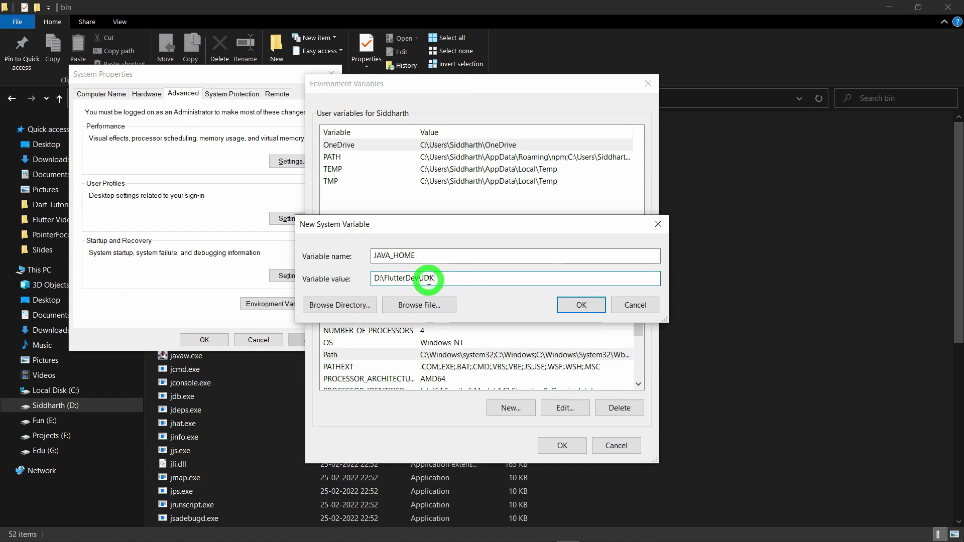
click(581, 305)
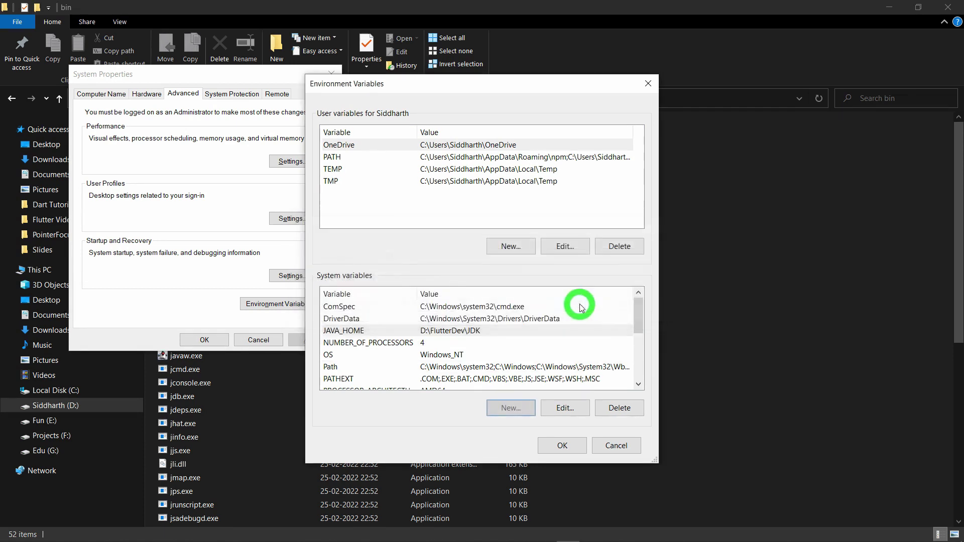
click(555, 442)
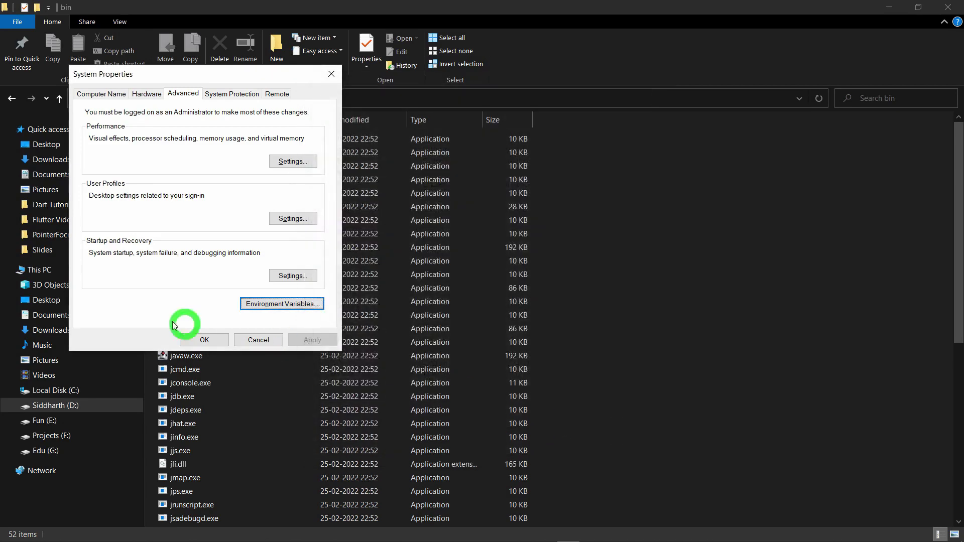
click(200, 340)
- Return to the FlutterDev folder and rename the flutter_windows_2.8.1-stable folder as FlutterSdk
click(205, 98)
click(365, 219)
click(411, 331)
click(357, 200)
key(F2)
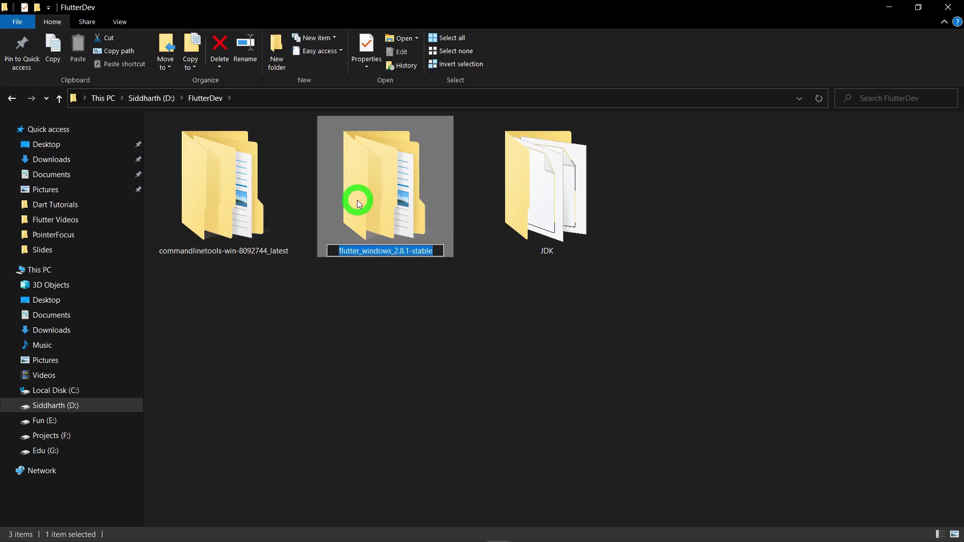
text(FlutterSdk)
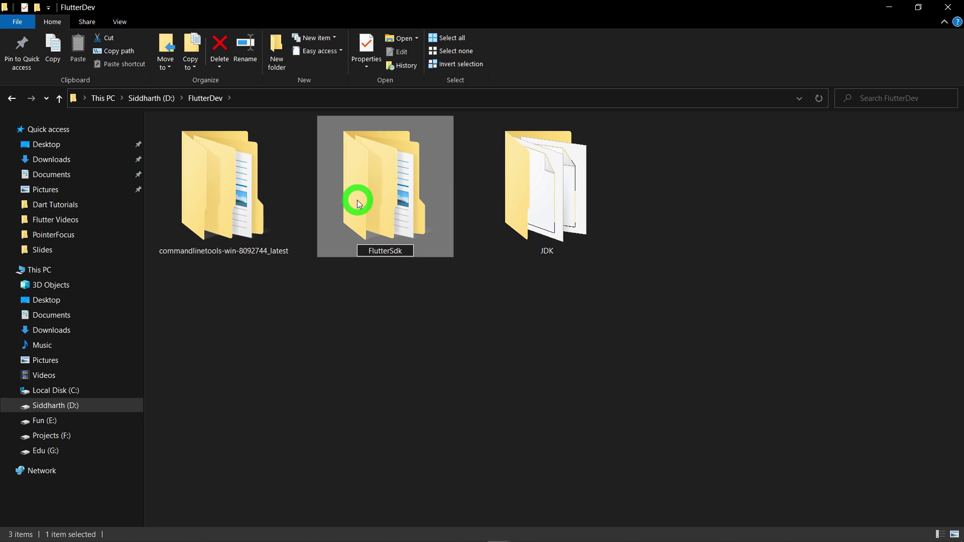
key(Return)
- Open the bin folder inside FlutterSdk\flutter and copy its full path
double_click(357, 199)
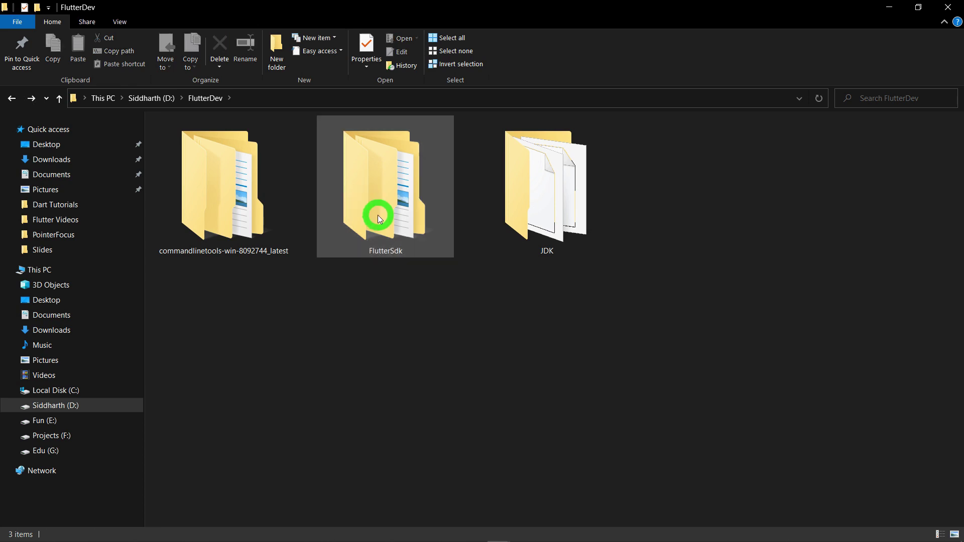
double_click(219, 143)
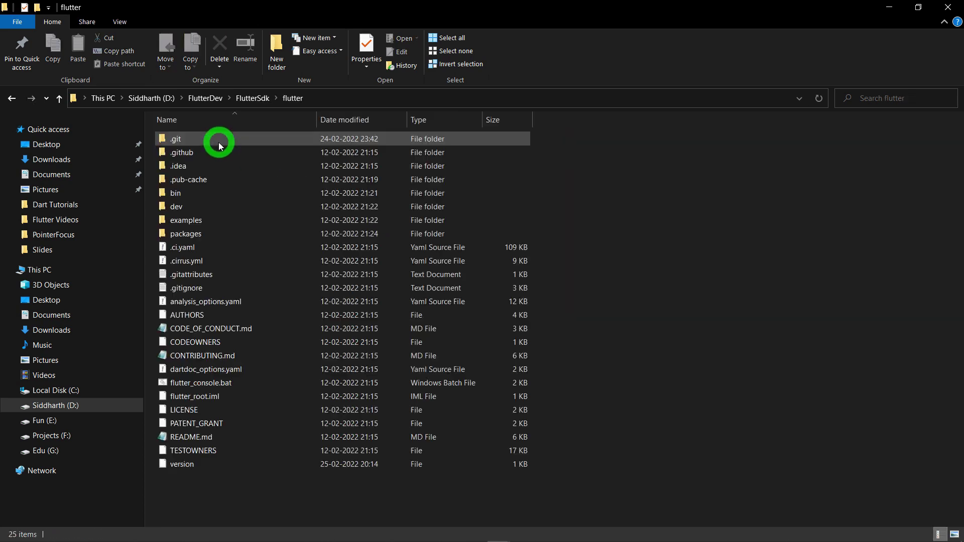
double_click(224, 192)
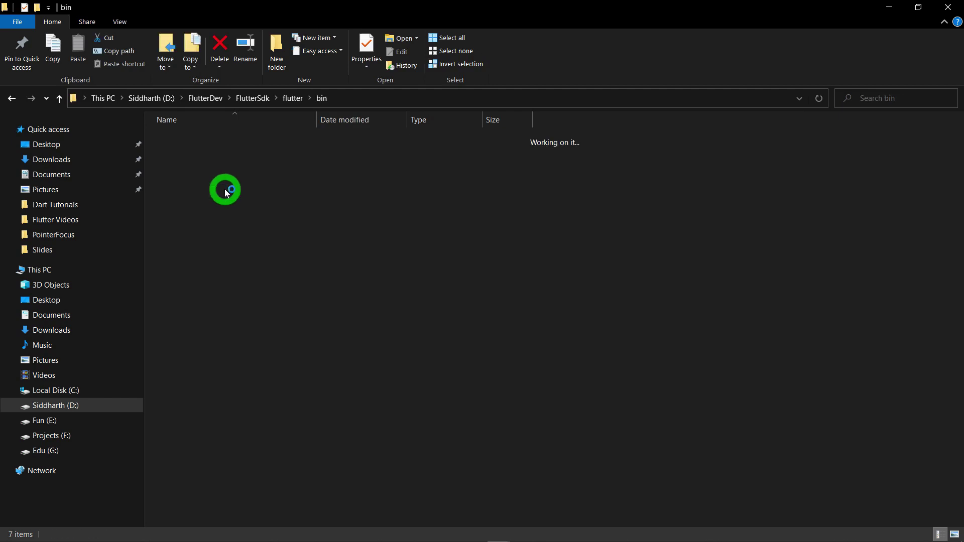
click(346, 99)
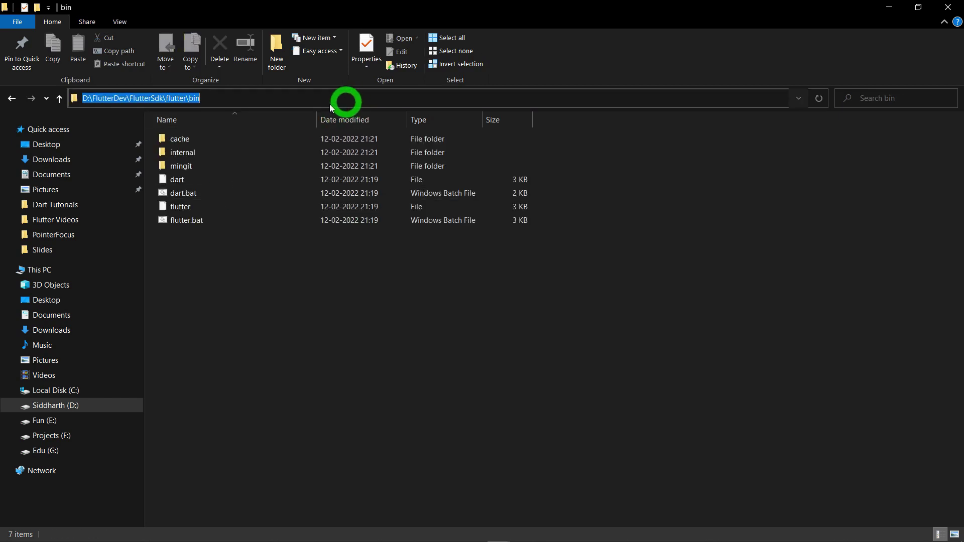
right_click(181, 98)
click(206, 120)
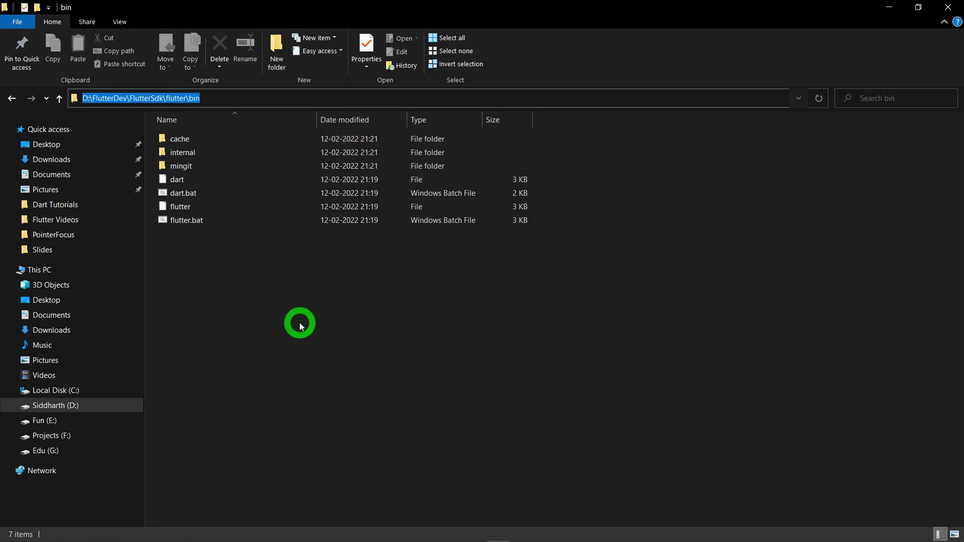
click(300, 324)
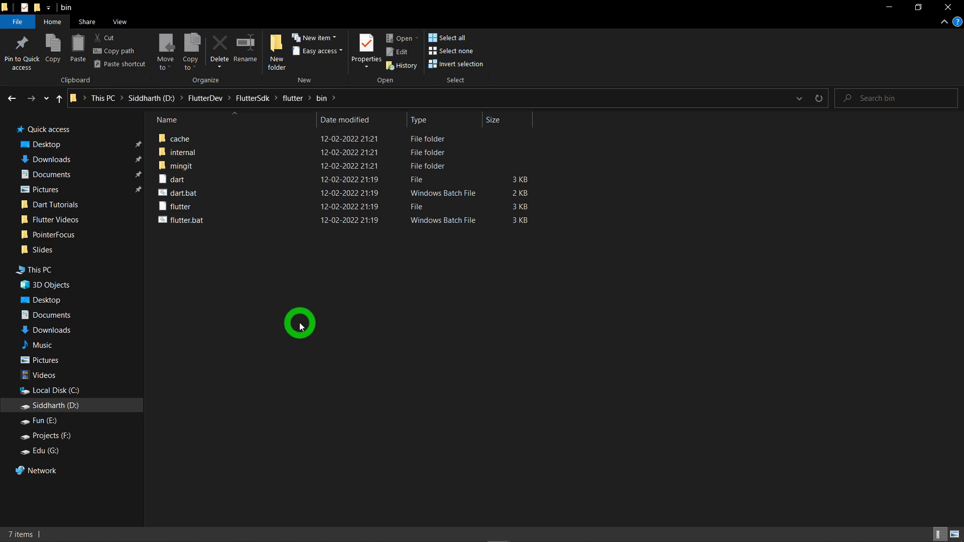
- Open the Windows environment variables, add D:\FlutterDev\FlutterSdk\flutter\bin as a new entry in the system Path variable and save the changes
key(super)
text(path)
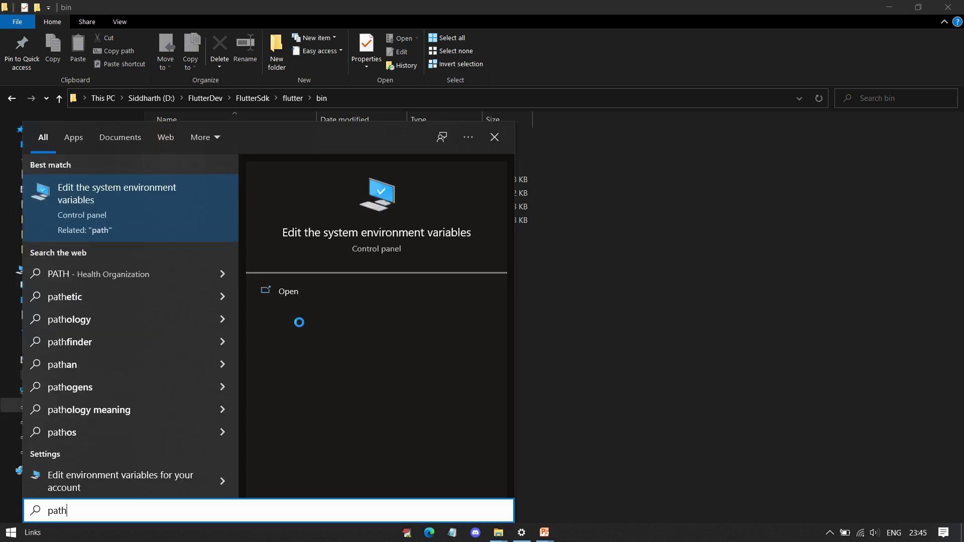
click(299, 322)
click(300, 323)
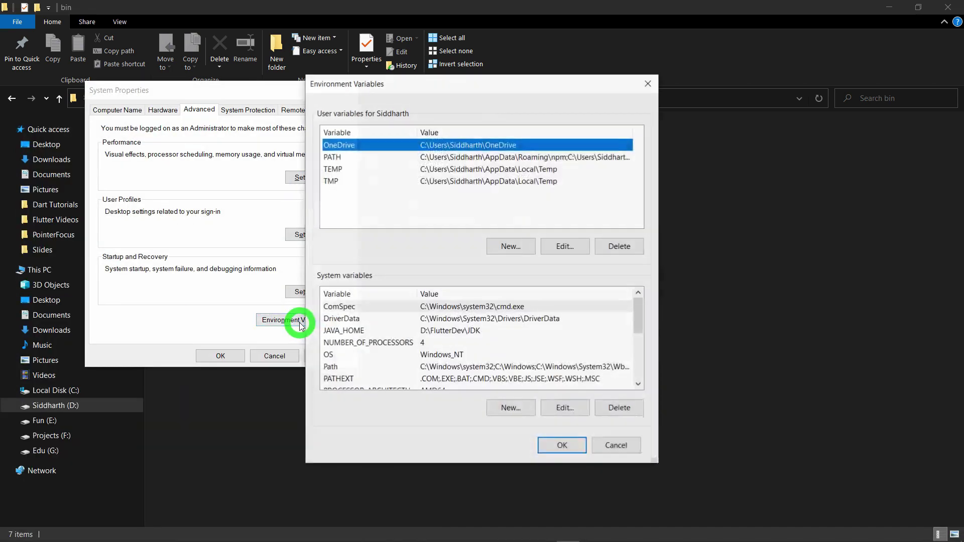
click(398, 354)
click(353, 371)
click(564, 407)
click(599, 143)
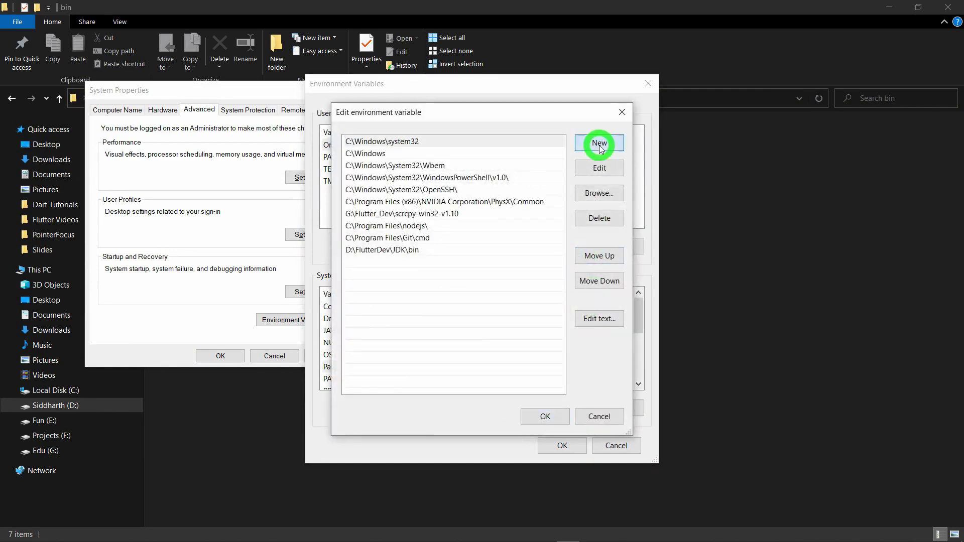
key(ctrl+v)
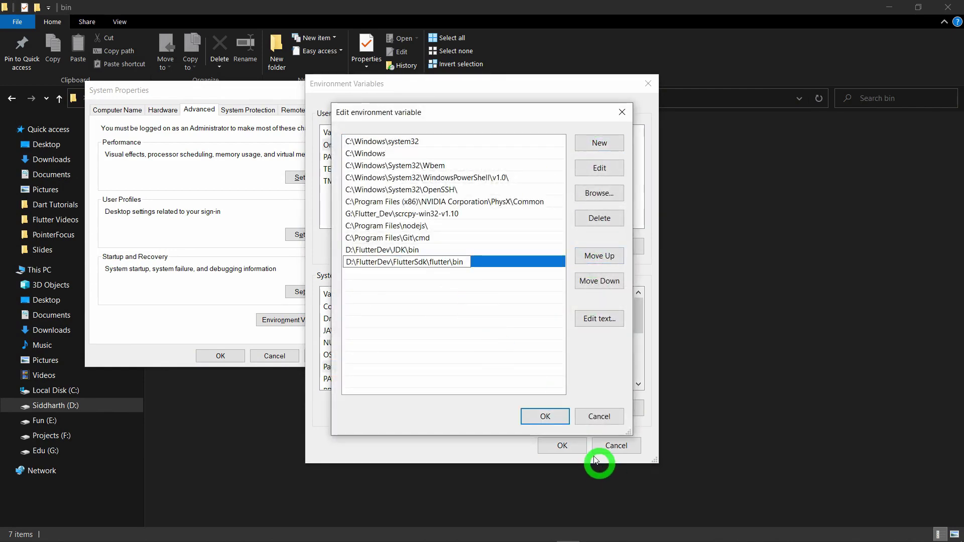
click(547, 416)
click(564, 445)
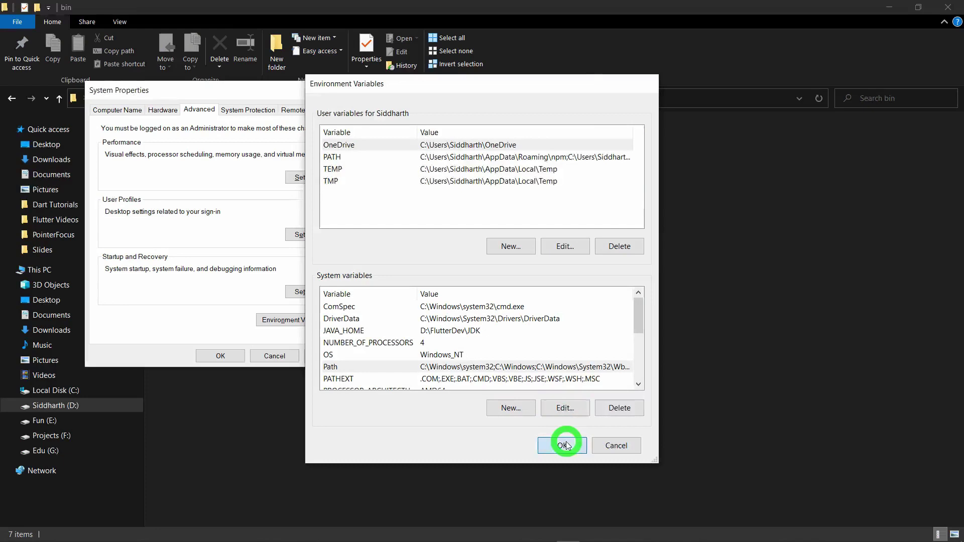
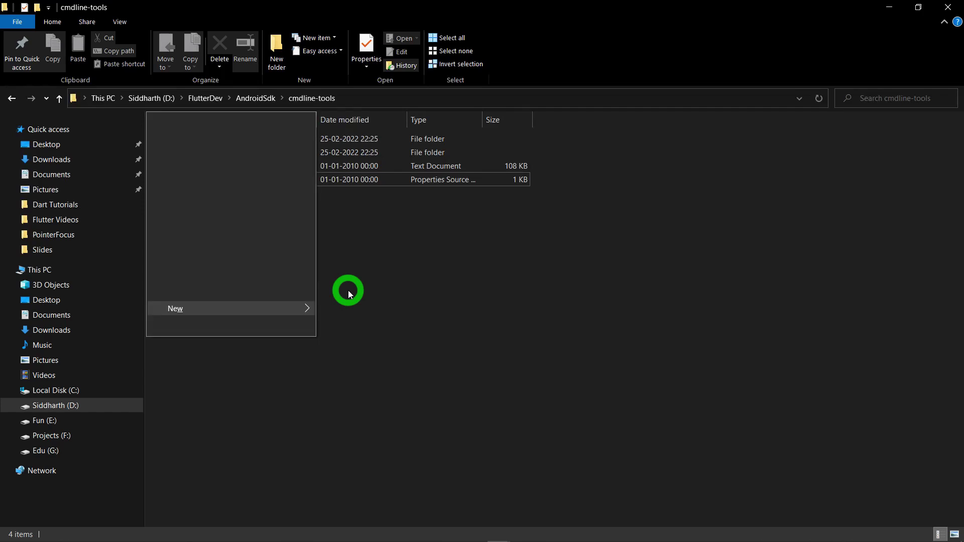
- Name the new folder in cmdline-tools 6.0 and move the bin and lib folders, NOTICE.txt and source.properties into it
text(6.0)
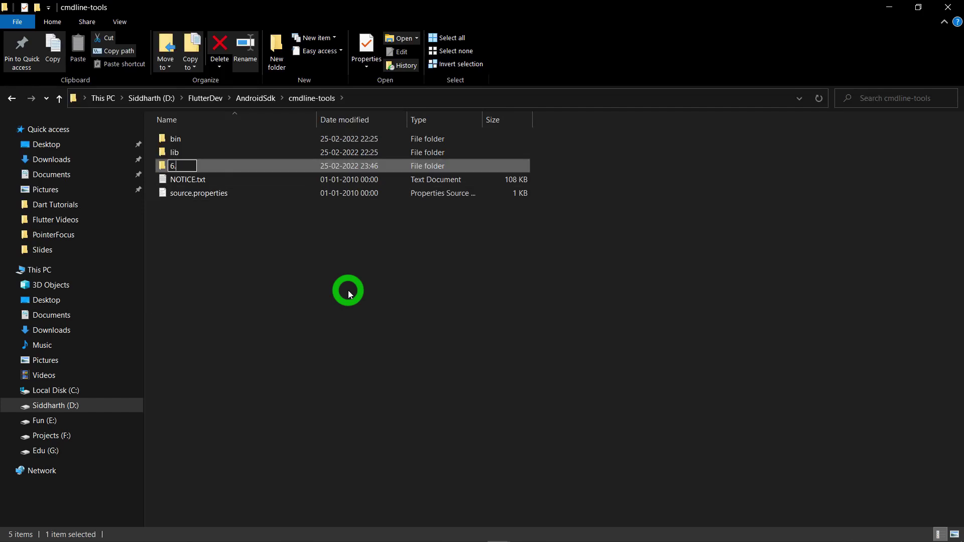
key(Return)
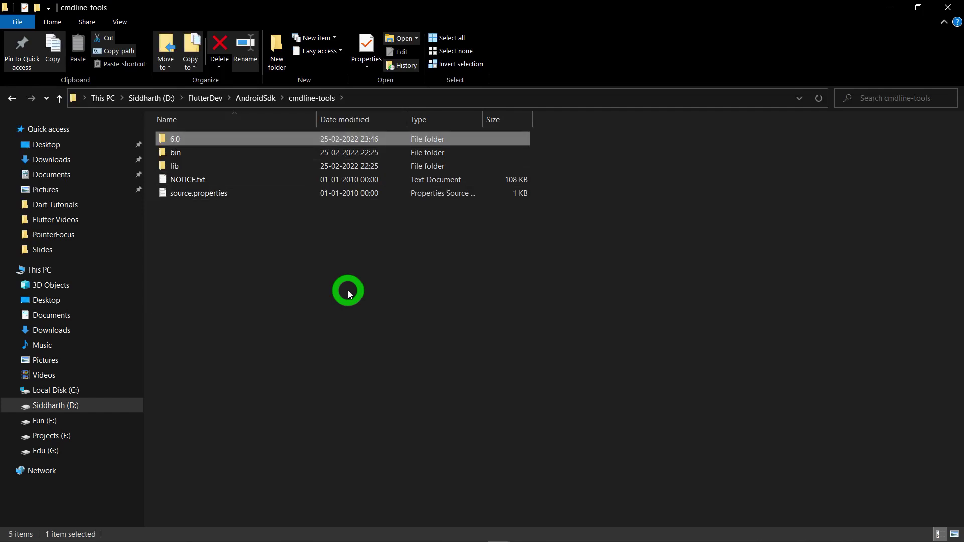
click(291, 274)
drag(260, 276, 185, 136)
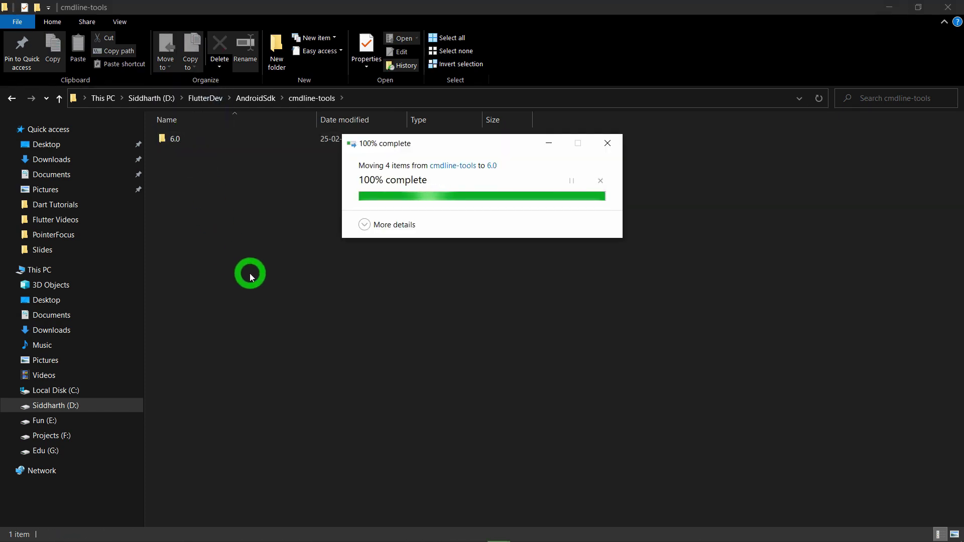
- Open the bin folder inside cmdline-tools\6.0 and copy its full path
double_click(235, 139)
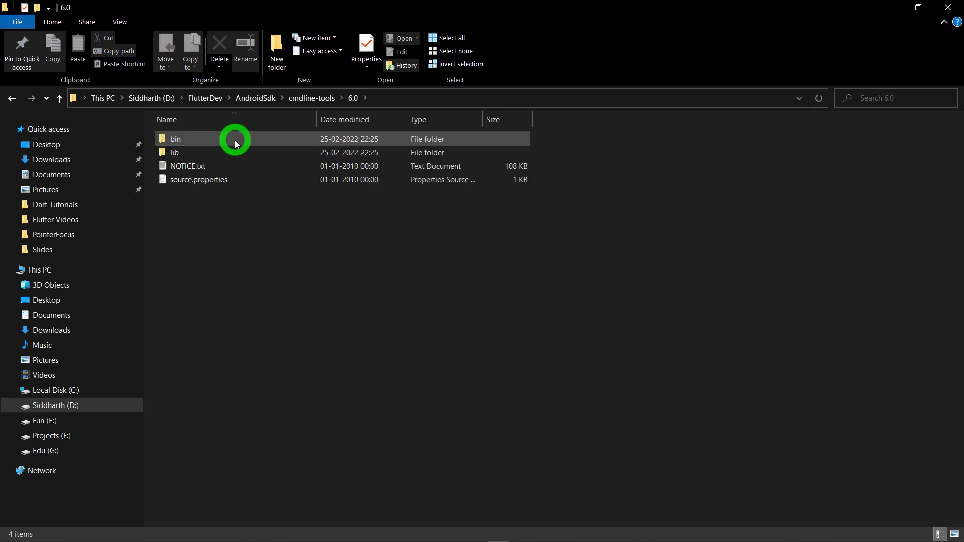
double_click(228, 139)
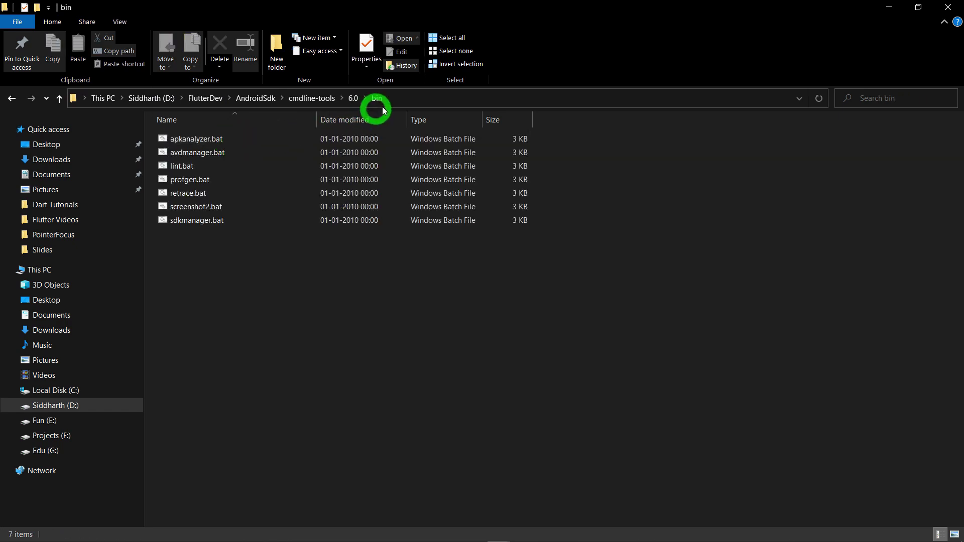
click(417, 99)
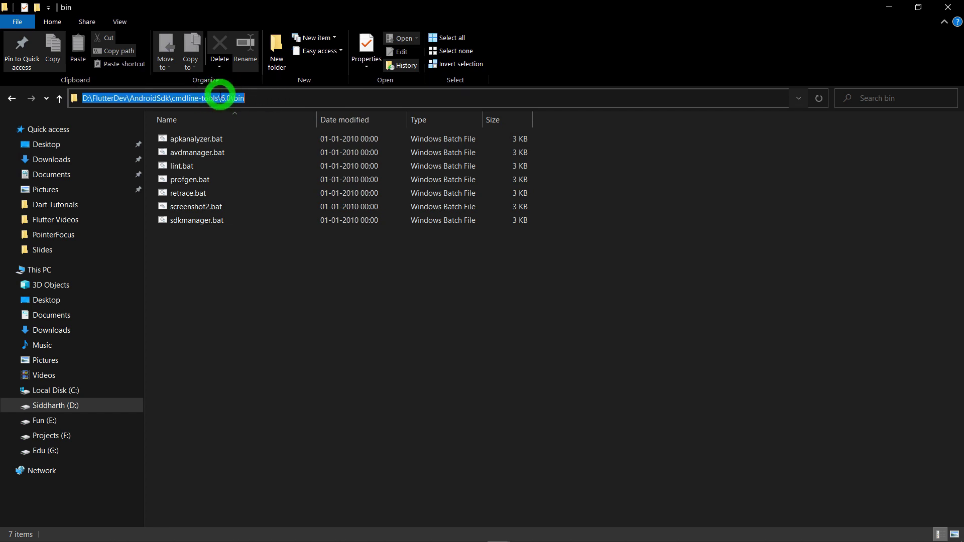
right_click(219, 98)
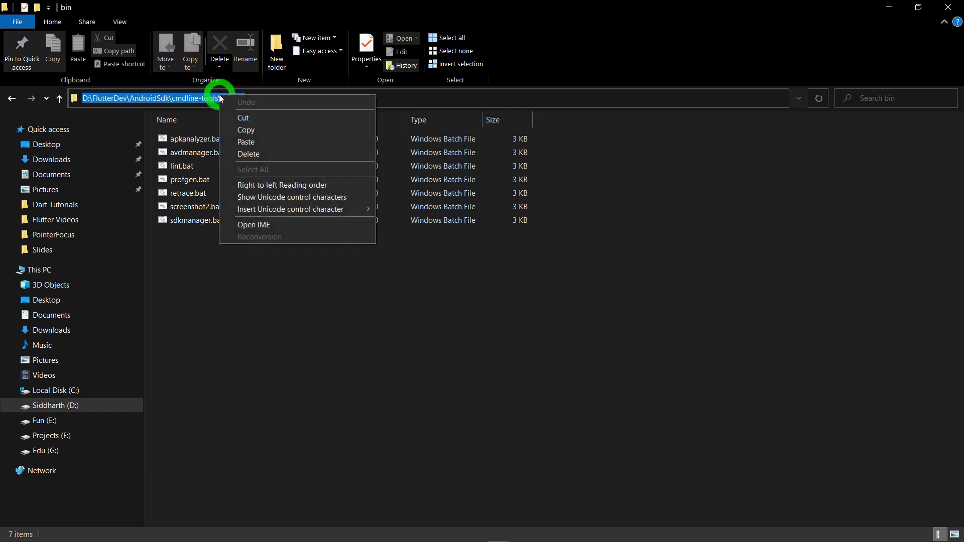
click(253, 130)
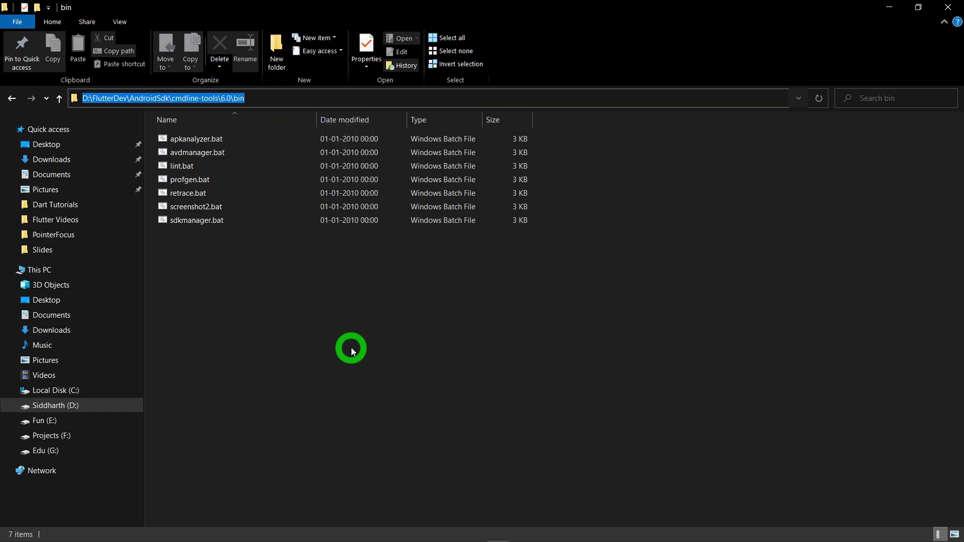
- Add D:\FlutterDev\AndroidSdk\cmdline-tools\6.0\bin as a new entry in the Windows system Path variable and save the environment variable changes
key(super)
text(path)
key(Return)
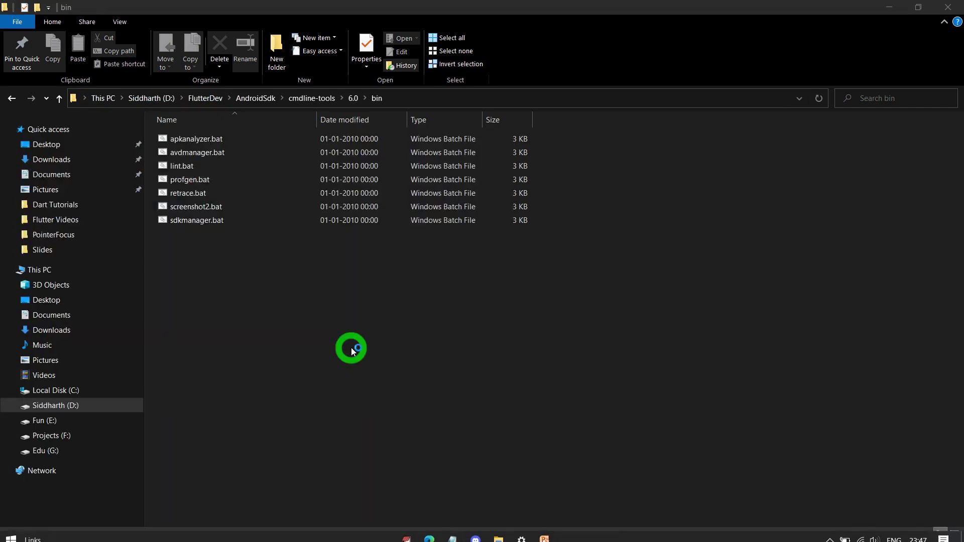
click(326, 337)
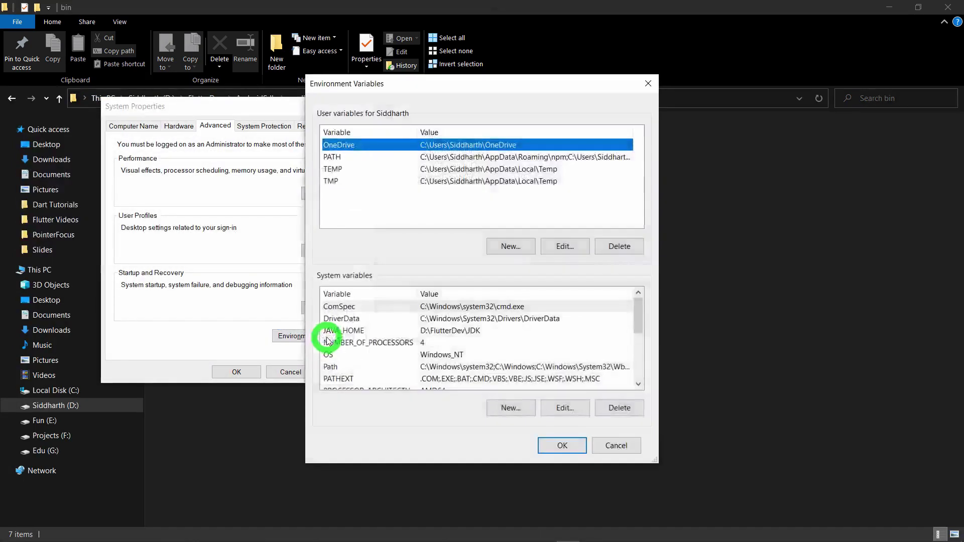
click(427, 335)
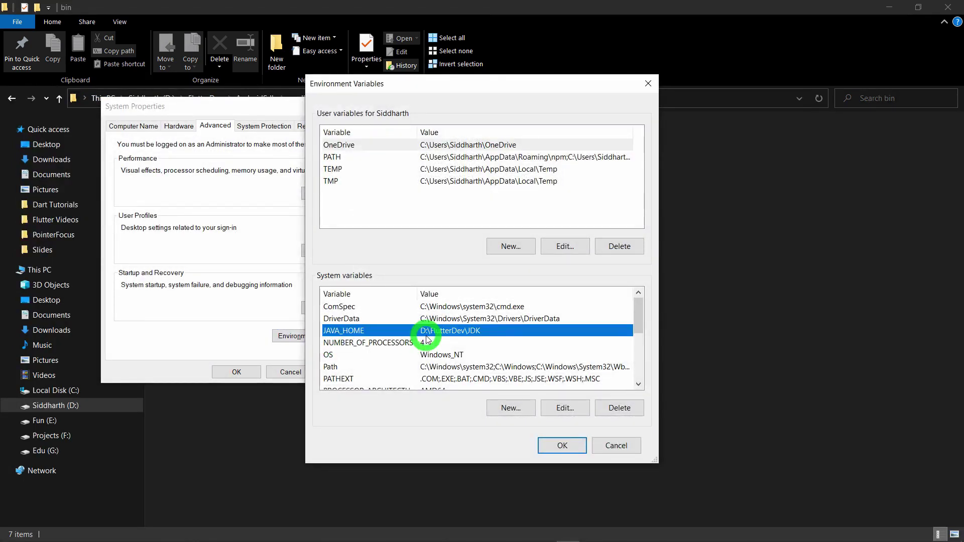
key(Down)
key(Down)
key(Down)
click(568, 409)
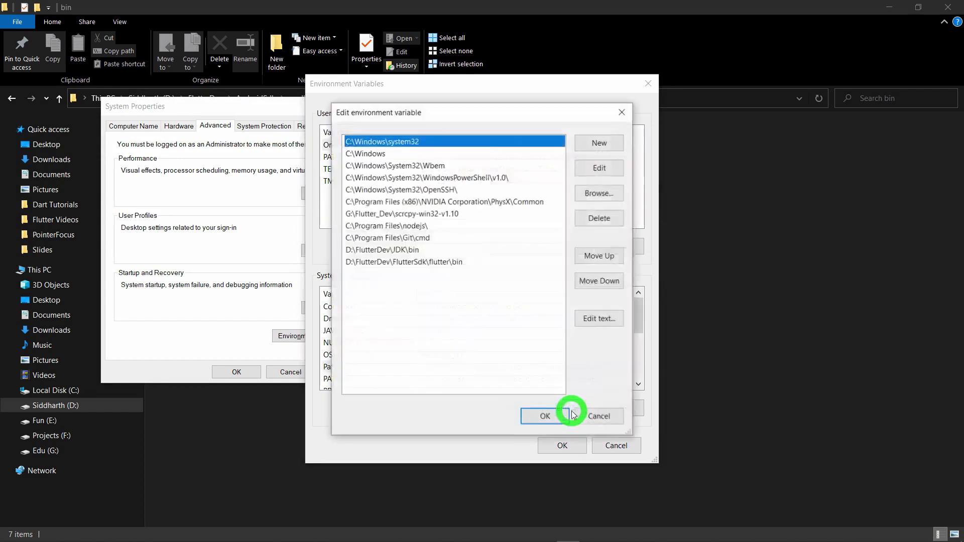
click(598, 143)
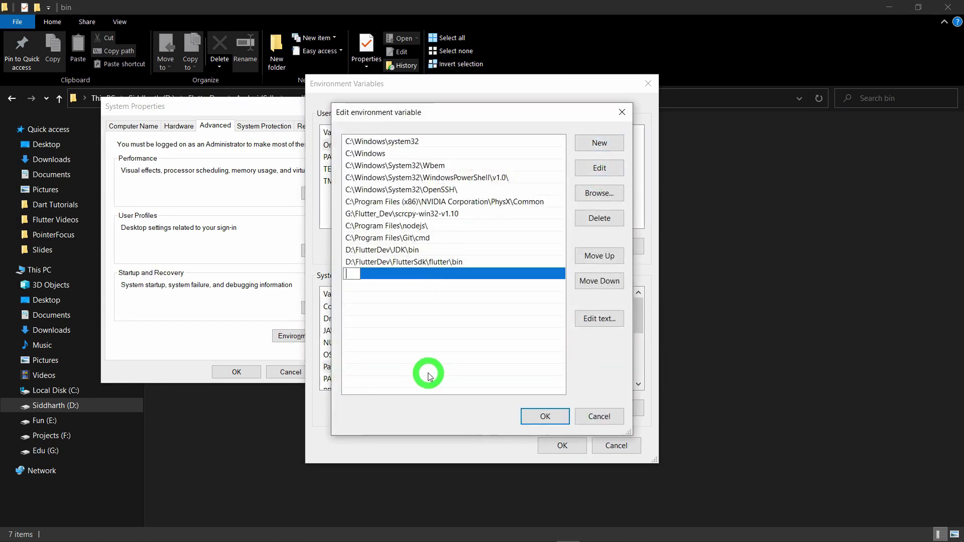
key(ctrl+v)
click(541, 419)
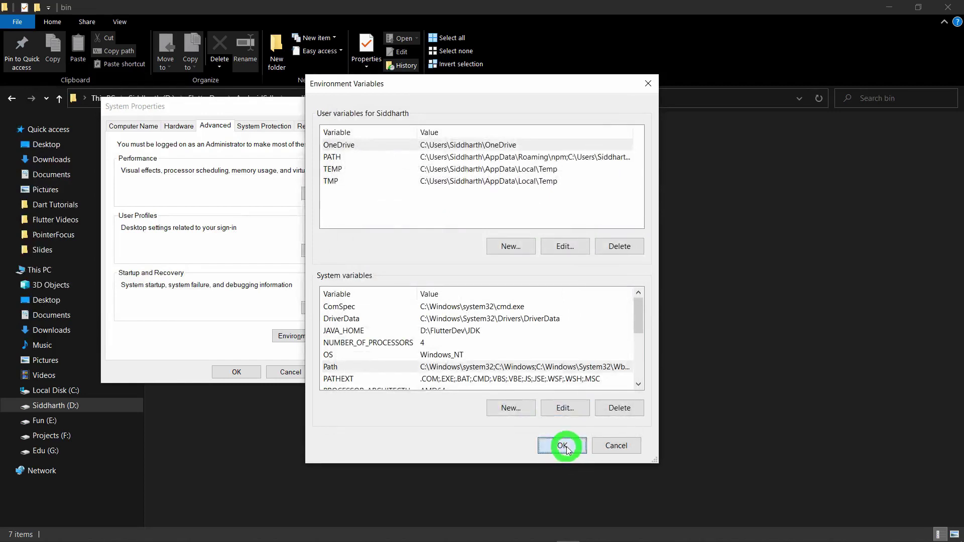
click(562, 445)
click(227, 375)
- Go back up to the FlutterDev folder, open AndroidSdk and copy its full path
key(alt+Up)
key(alt+Up)
key(alt+Up)
key(alt+Up)
click(332, 325)
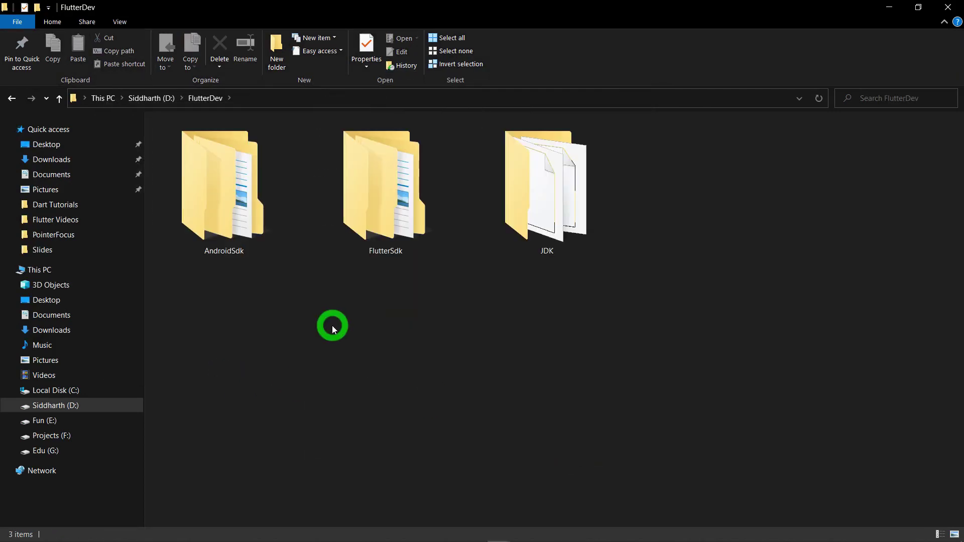
double_click(222, 224)
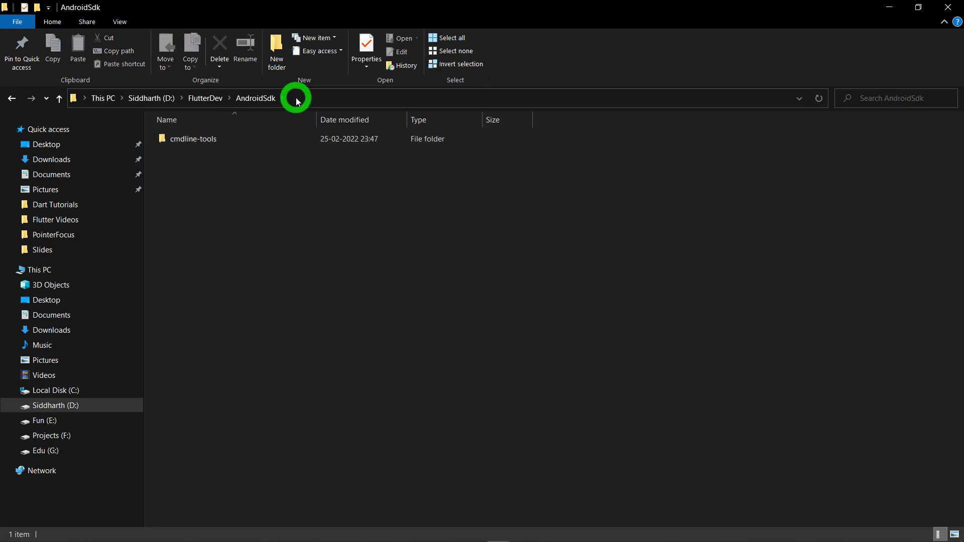
click(296, 98)
right_click(150, 99)
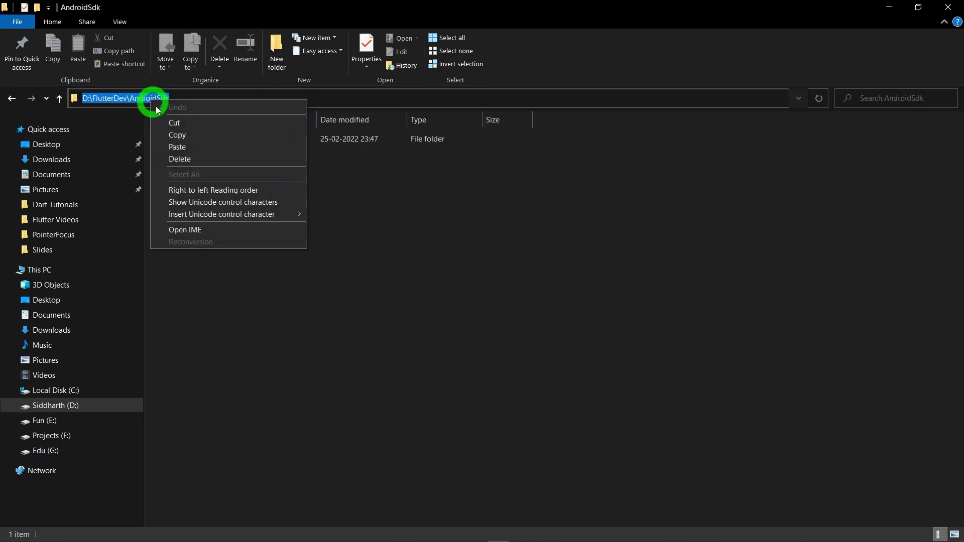
click(179, 135)
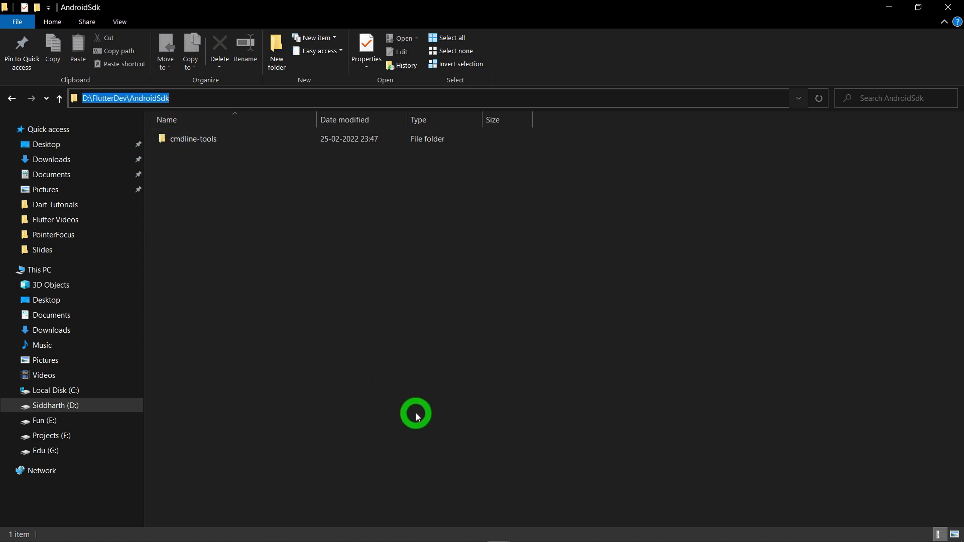
- Create a Windows system variable ANDROID_HOME with the value D:\FlutterDev\AndroidSdk and save the environment variable changes
key(super)
text(path)
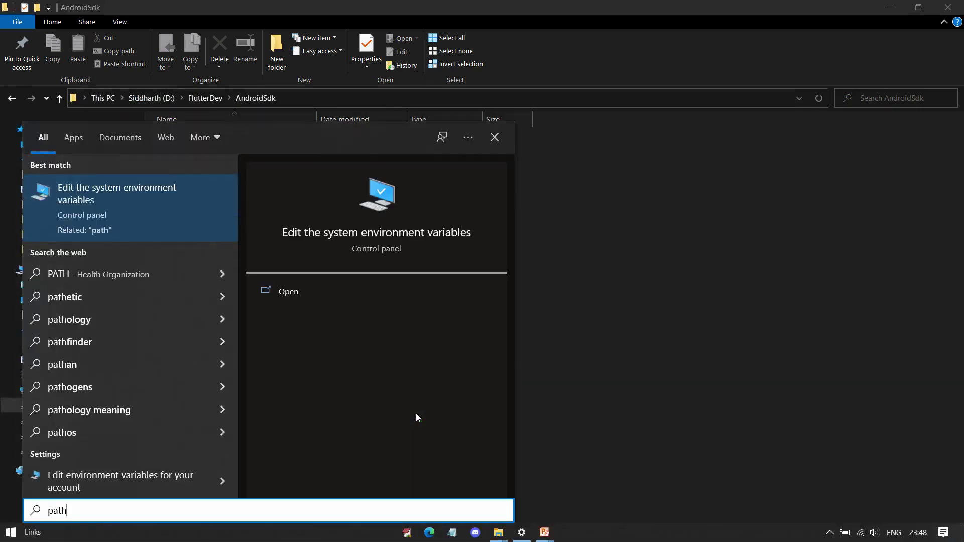
key(Return)
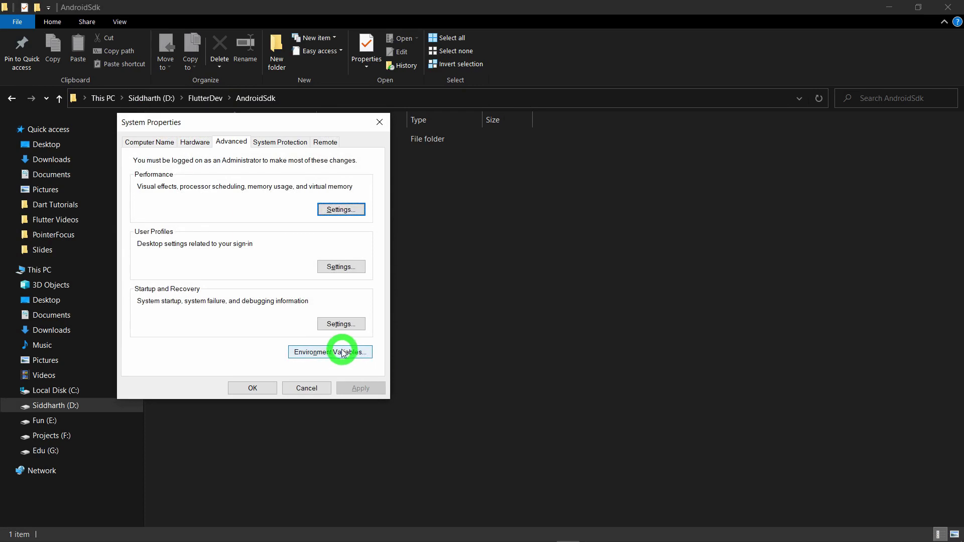
click(343, 353)
click(509, 407)
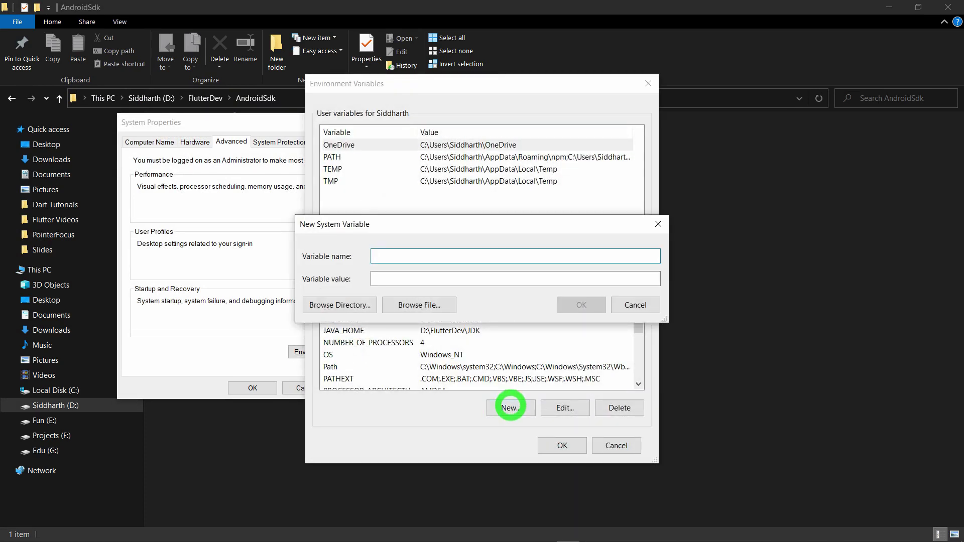
text(ANDROID_HOME)
click(487, 285)
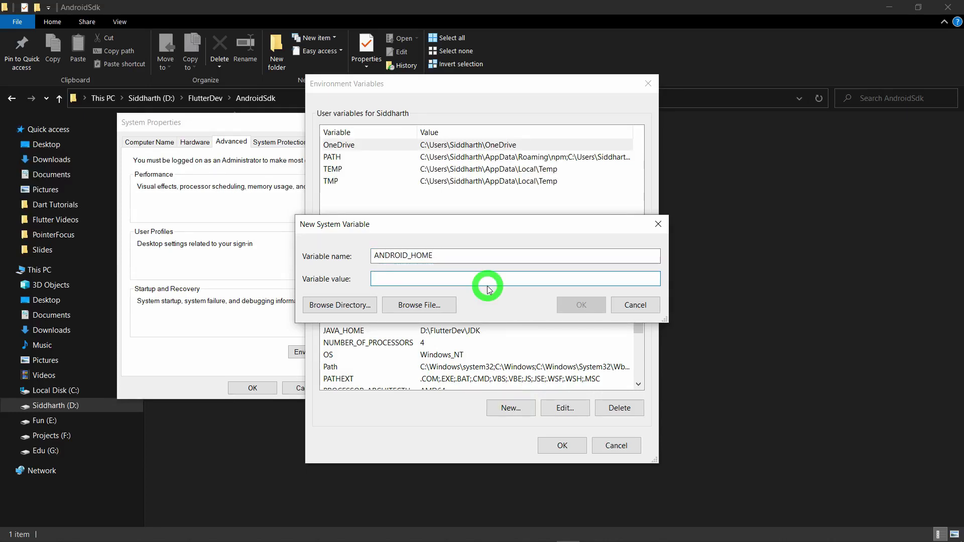
key(ctrl+v)
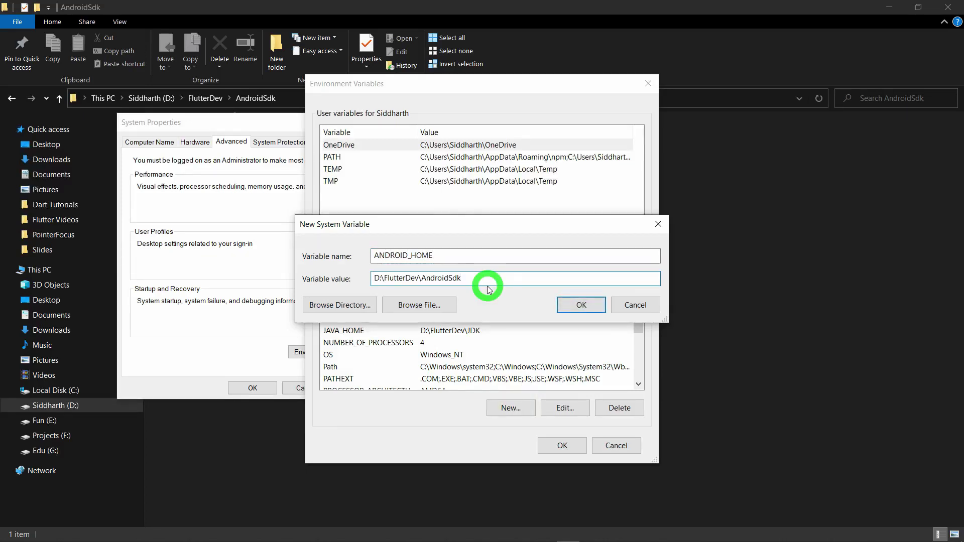
click(581, 305)
click(560, 444)
click(246, 386)
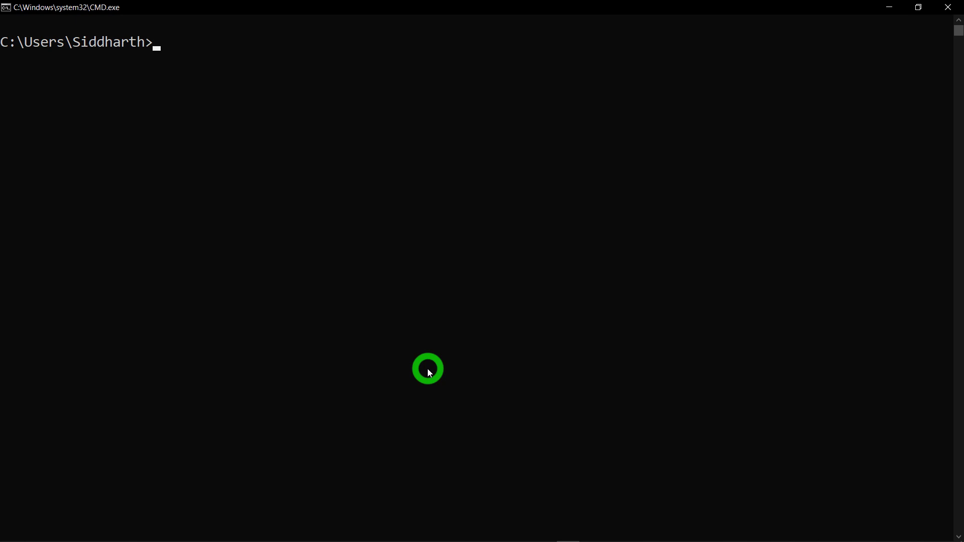
- In Command Prompt, run sdkmanager "build-tools;30.0.0" and accept the licence agreement
text(sdkmanager "b")
key(Left)
text(build)
text(-toosl)
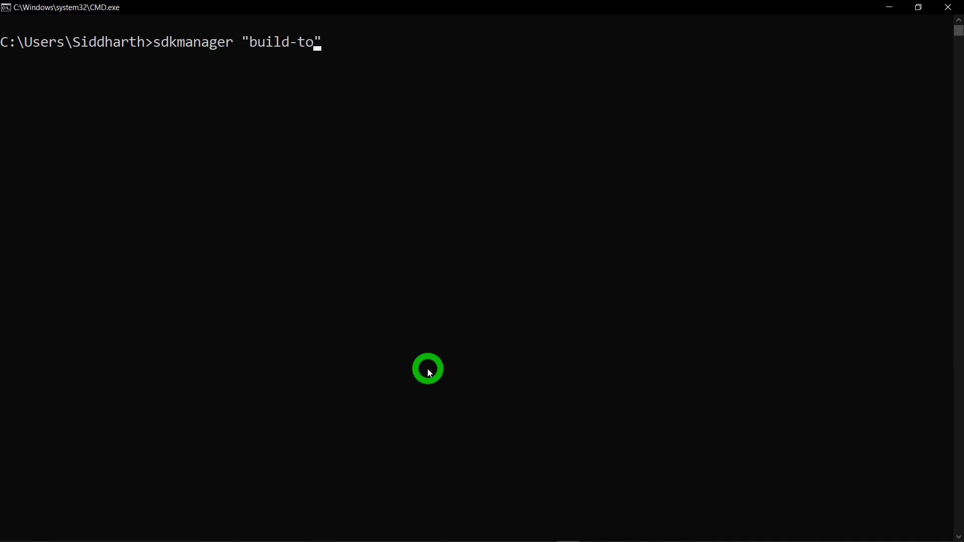
key(BackSpace)
key(BackSpace)
text(ls;30.0.0)
key(Return)
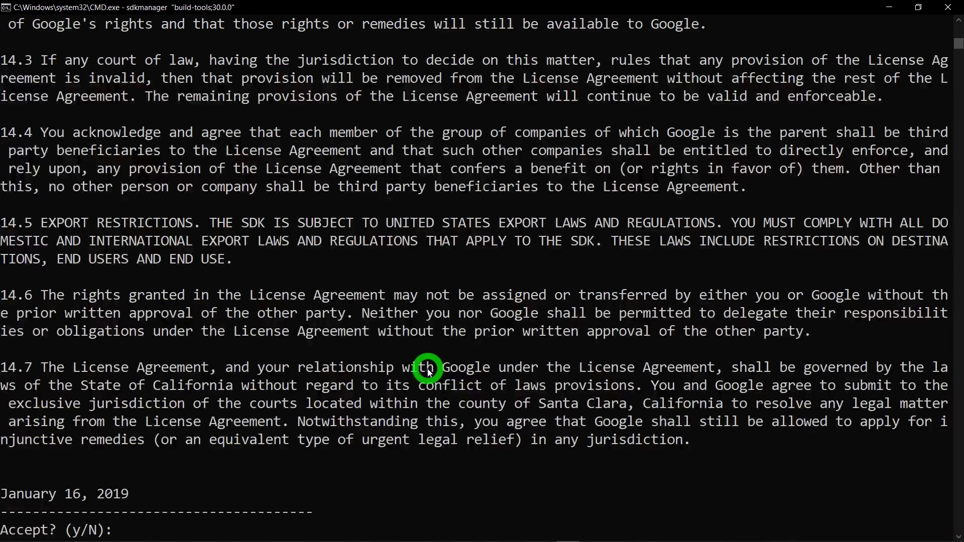
text(y)
key(Return)
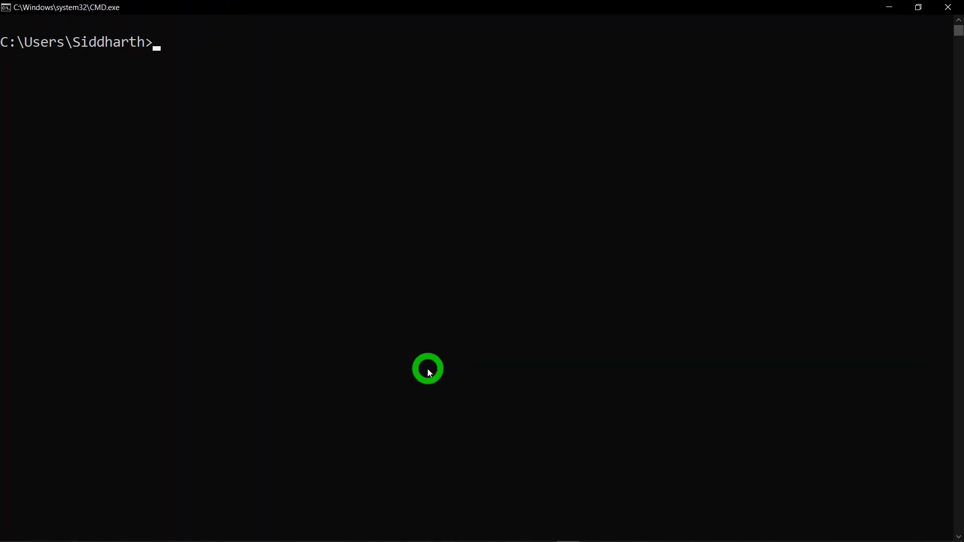
- Install the Android 30 platform by running sdkmanager "platforms;android-30"
text(sdkmanage)
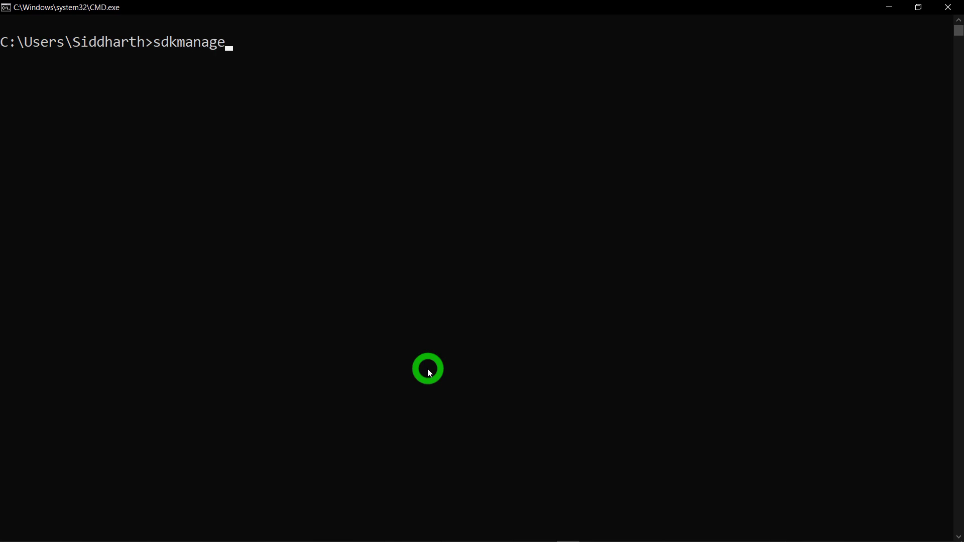
text(r "platforms;)
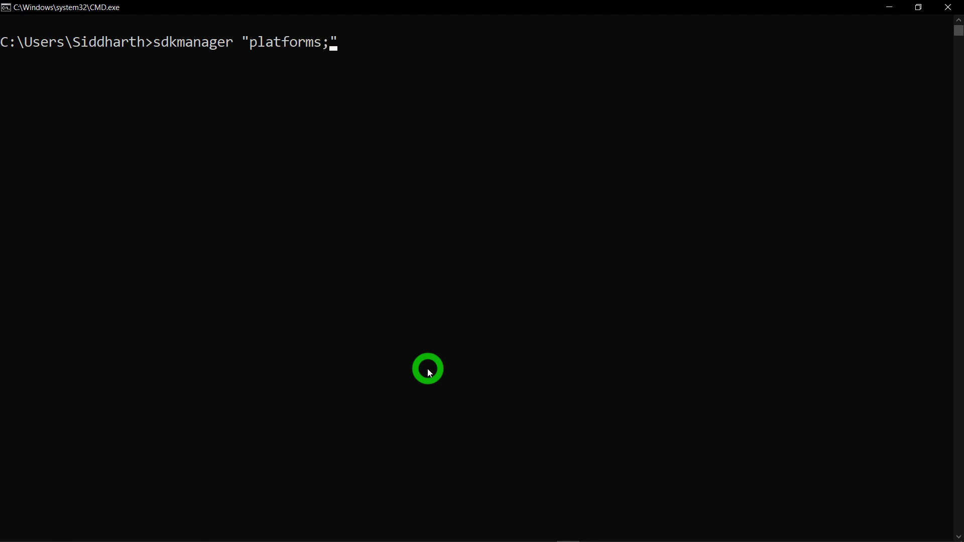
text(anf)
key(BackSpace)
text(droid-30)
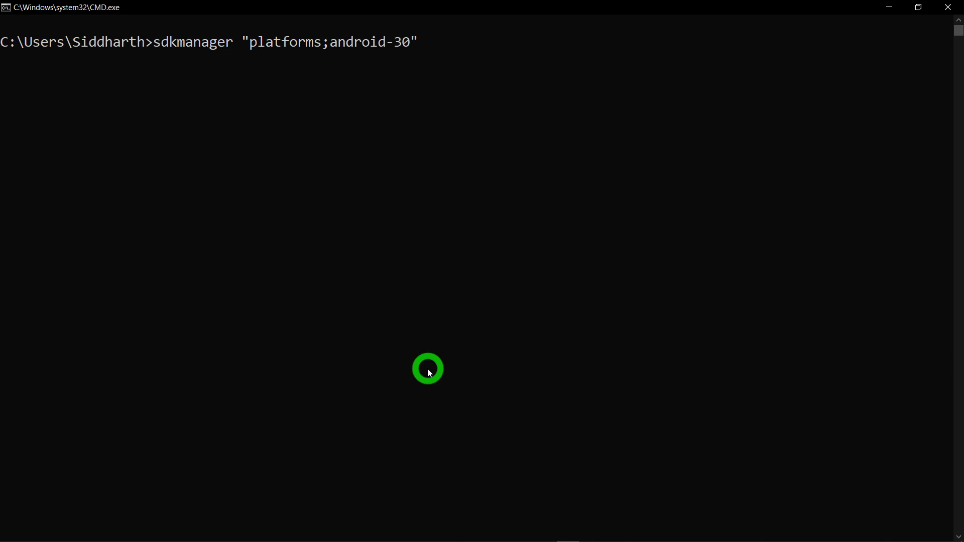
key(Return)
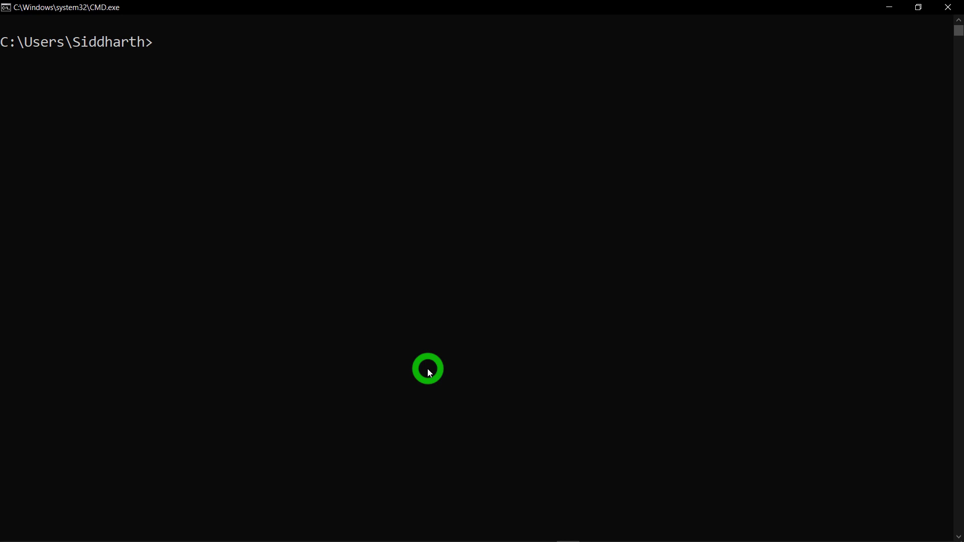
- Install the emulator system image by running sdkmanager "system-images;android-30;google_apis;x86_64"
text(sdkmanager "")
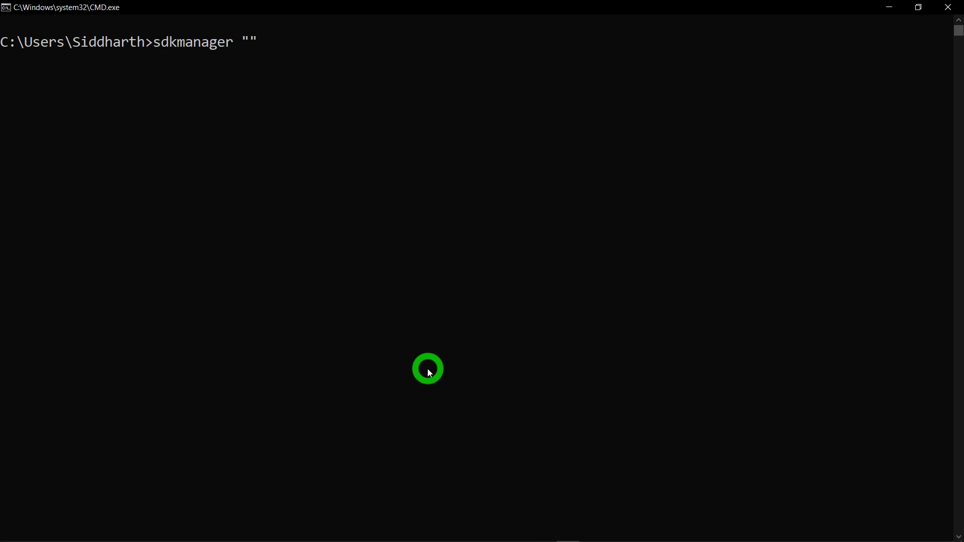
text(system-image)
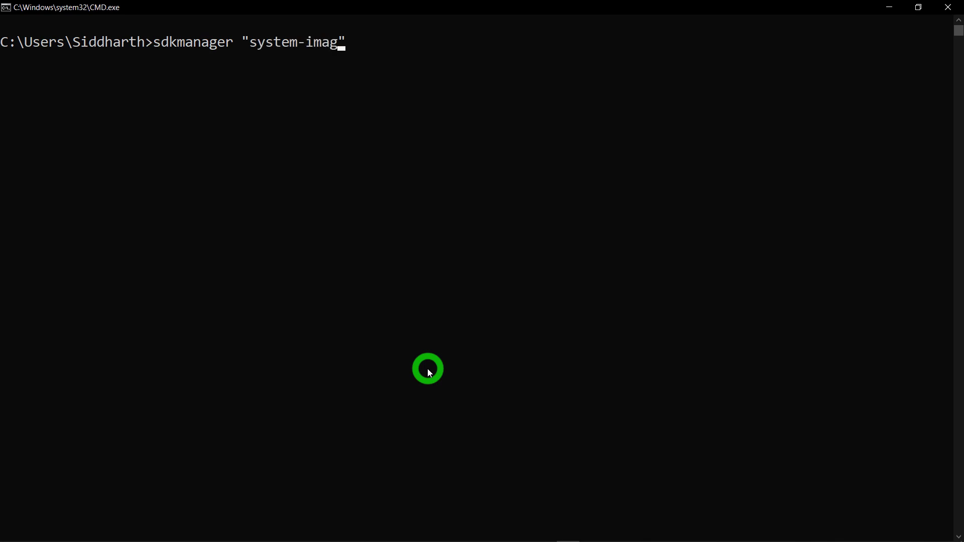
text(s;and)
text(roid-30)
text(;google)
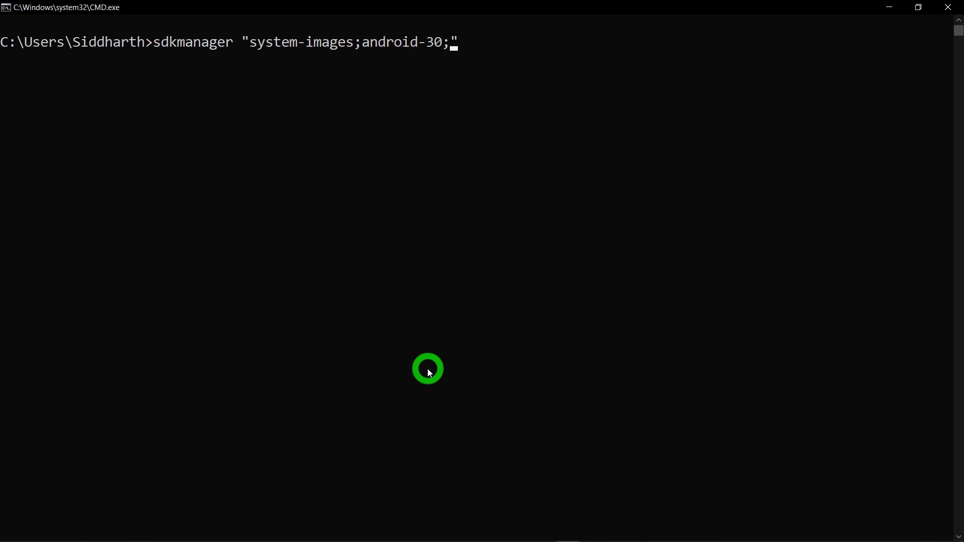
text(_apis)
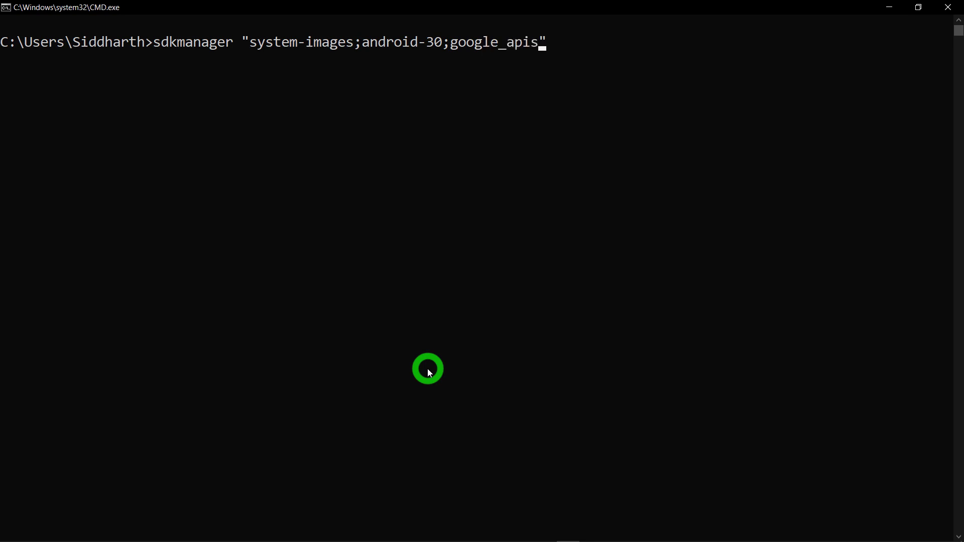
key(BackSpace)
key(BackSpace)
text(is;x86_64)
key(Return)
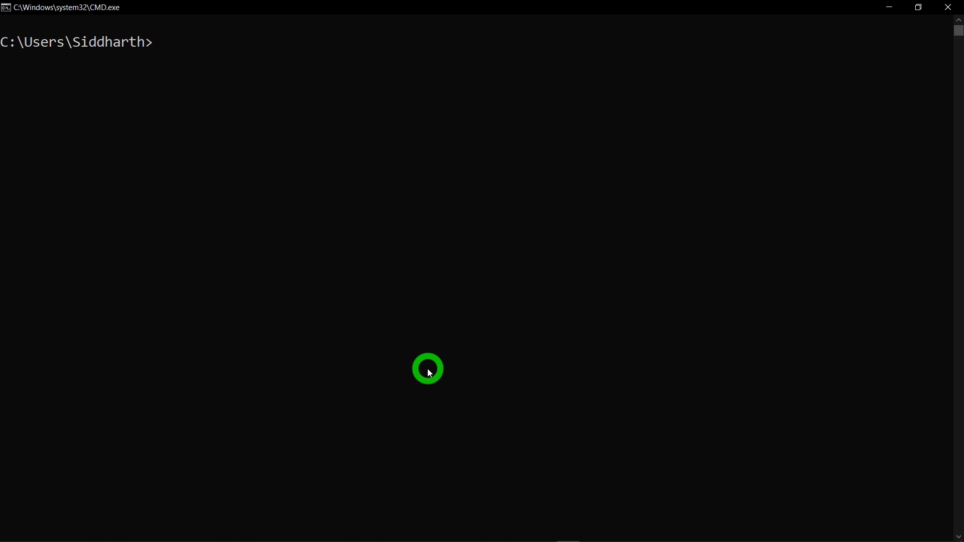
- Create a virtual device by running avdmanager create avd --name "MyAvd" --package "system-images;android-30;google_apis;x86_64"
text(avdmanager create)
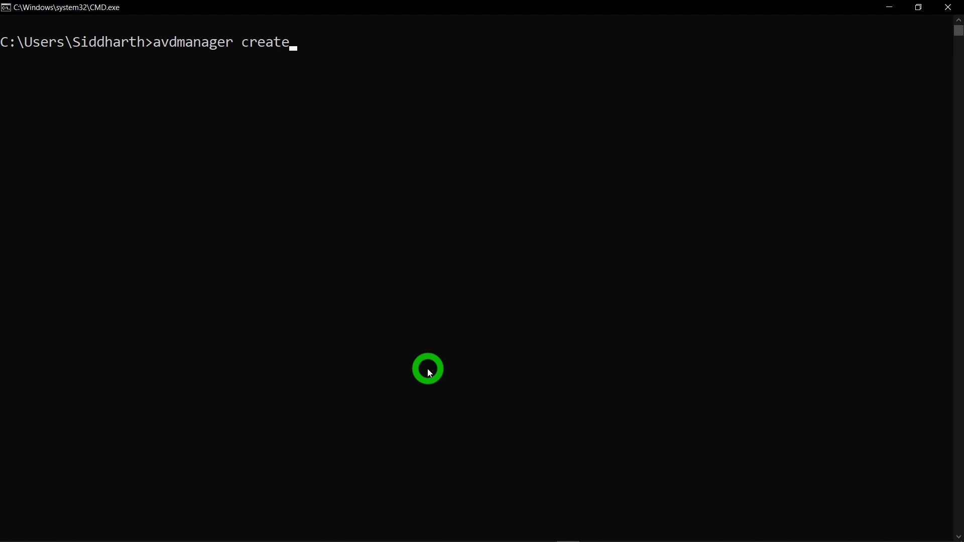
text( avd --name "My ""MyAvd)
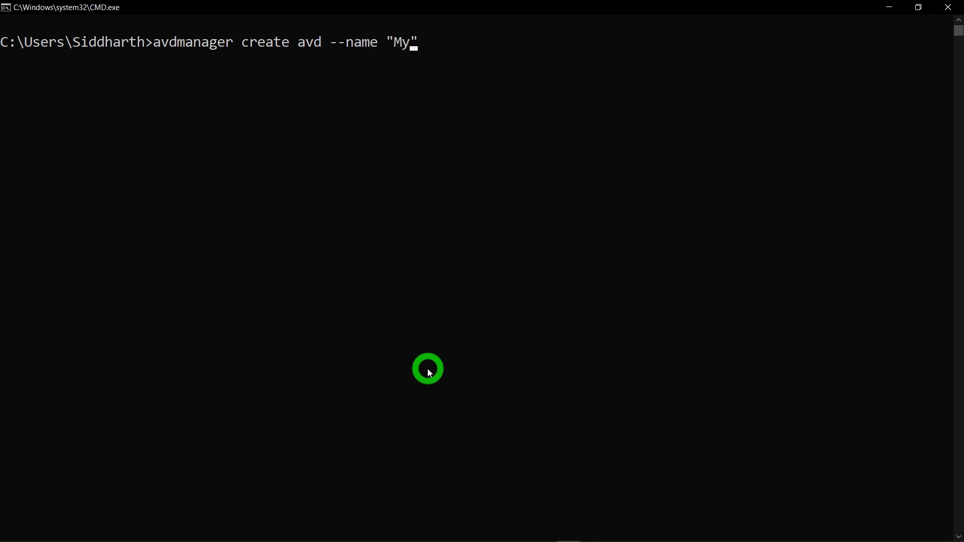
key(Right)
text(--)
text(package "")
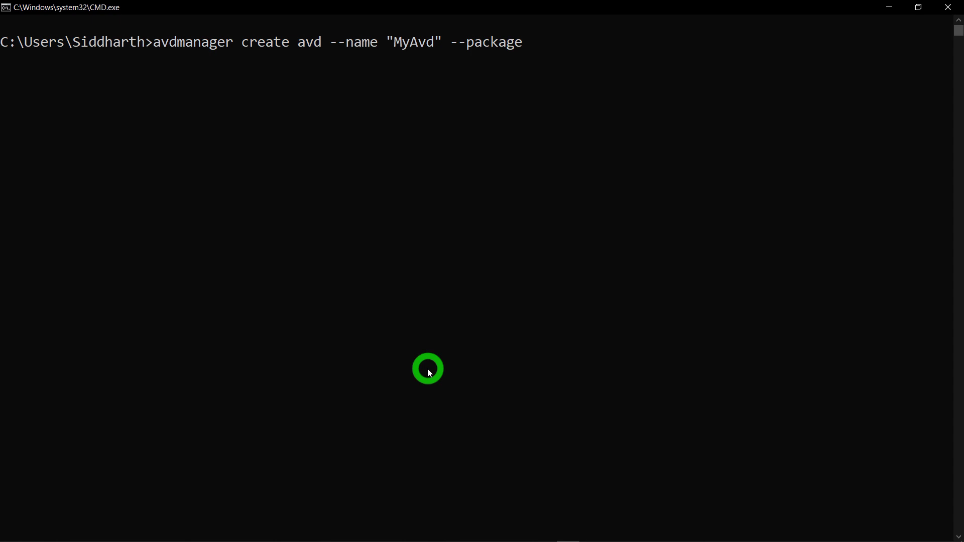
text(system-images)
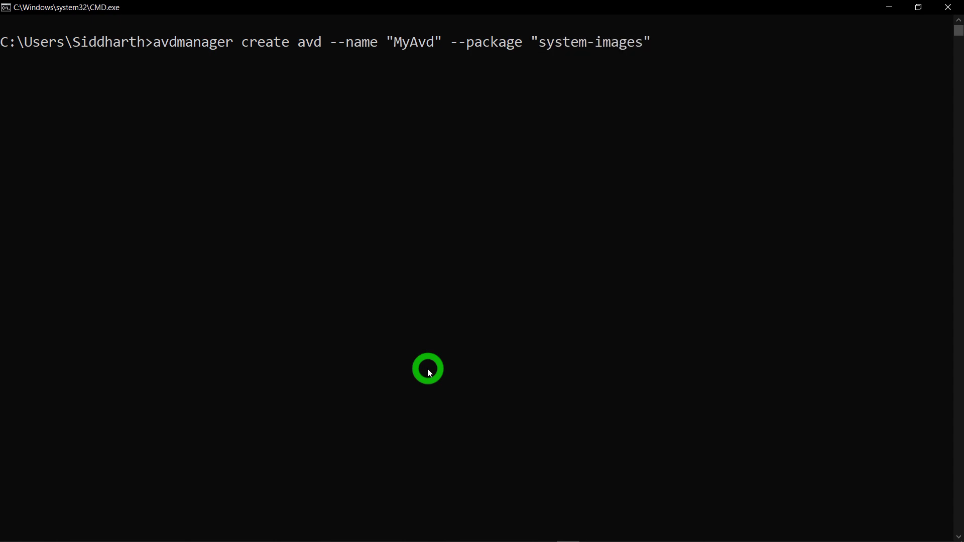
text(;andrid-30)
key(Left)
key(Left)
key(Left)
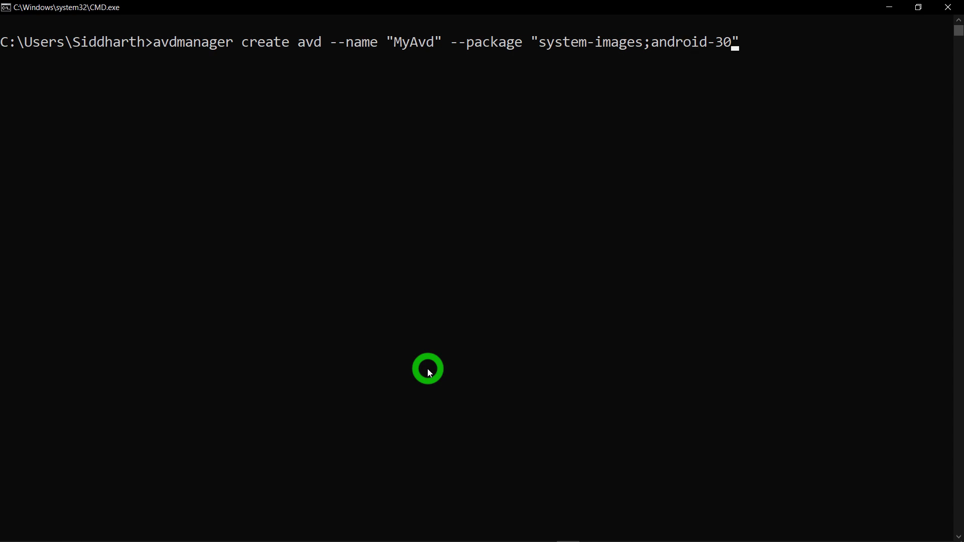
text(;google_apis)
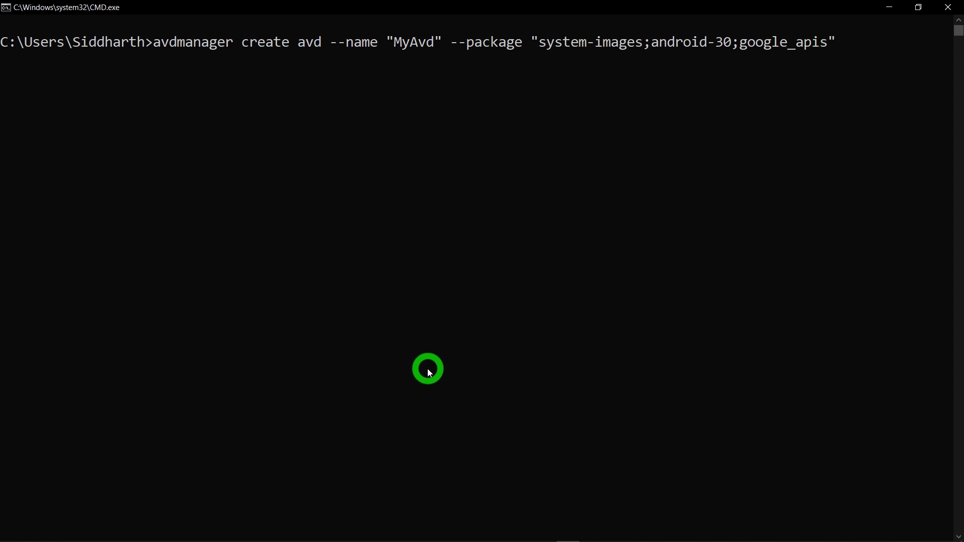
text(;x86_64)
key(Return)
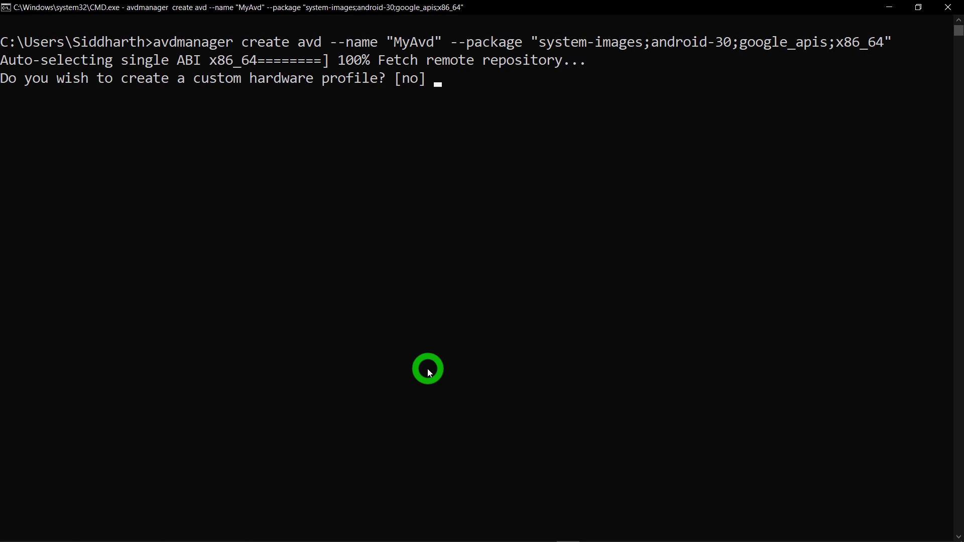
- Answer no to the custom hardware profile question and exit the Command Prompt
text(no)
key(Return)
text(exit)
key(Return)
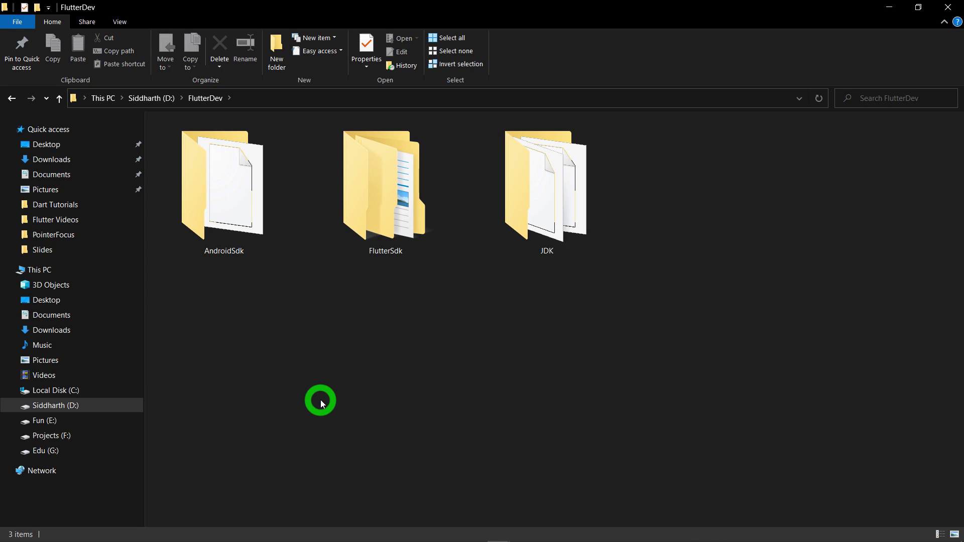
- In the FlutterDev folder in File Explorer, open AndroidSdk\platform-tools and copy its full path
double_click(226, 235)
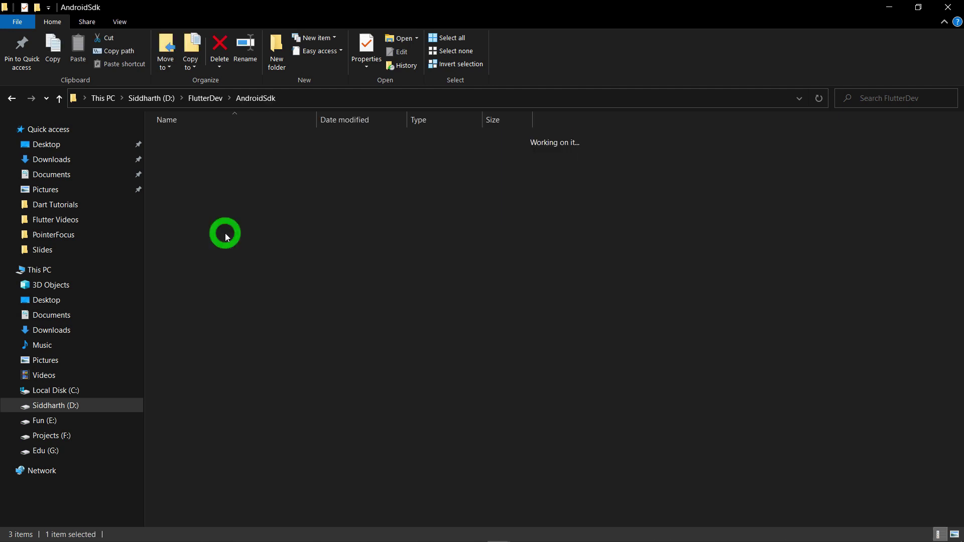
double_click(235, 232)
click(381, 99)
key(ctrl+c)
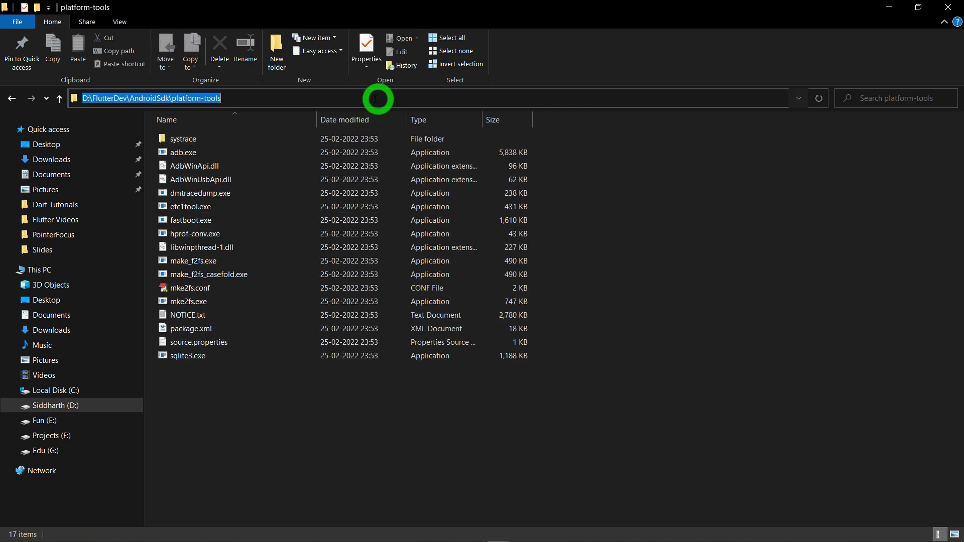
right_click(195, 95)
click(217, 133)
click(523, 436)
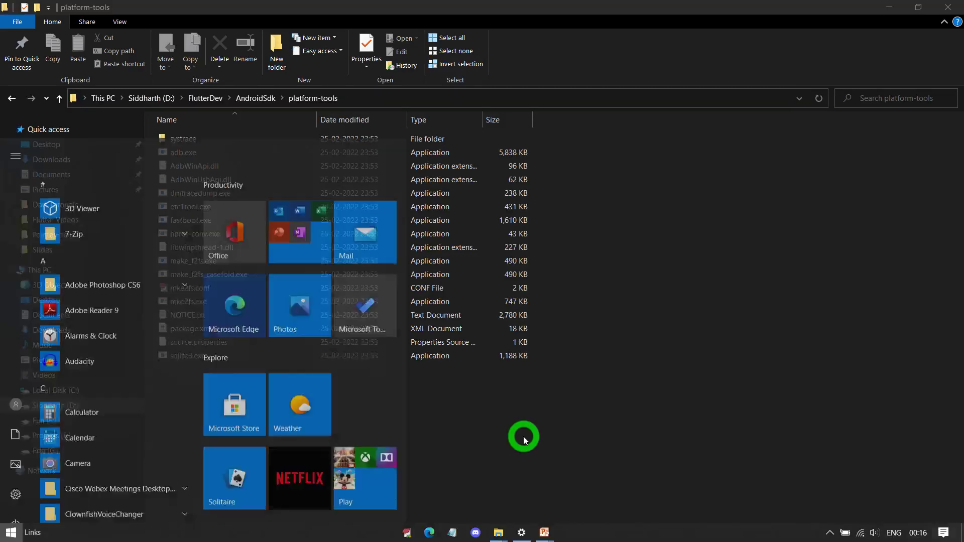
- Add D:\FlutterDev\AndroidSdk\platform-tools as a new entry in the Windows system Path variable
key(super)
text(path)
key(Return)
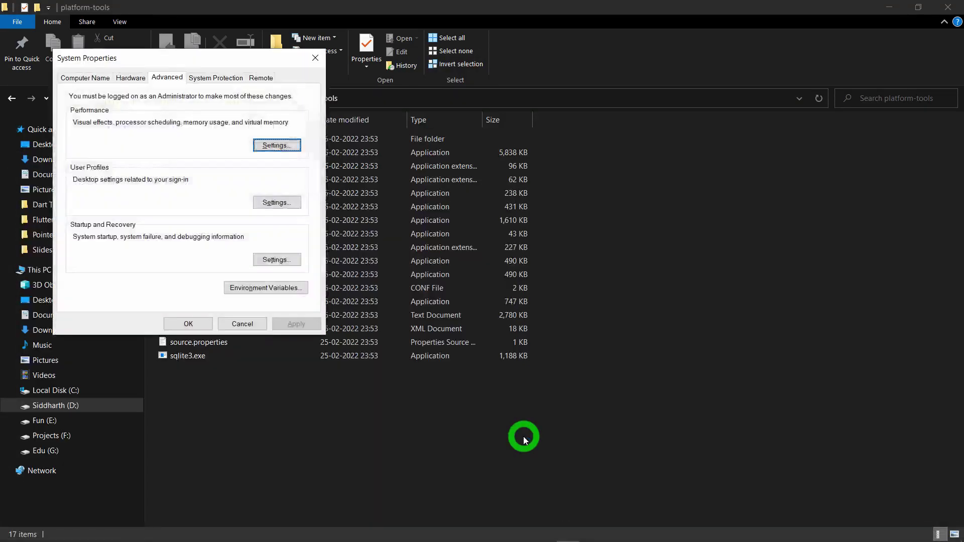
click(264, 288)
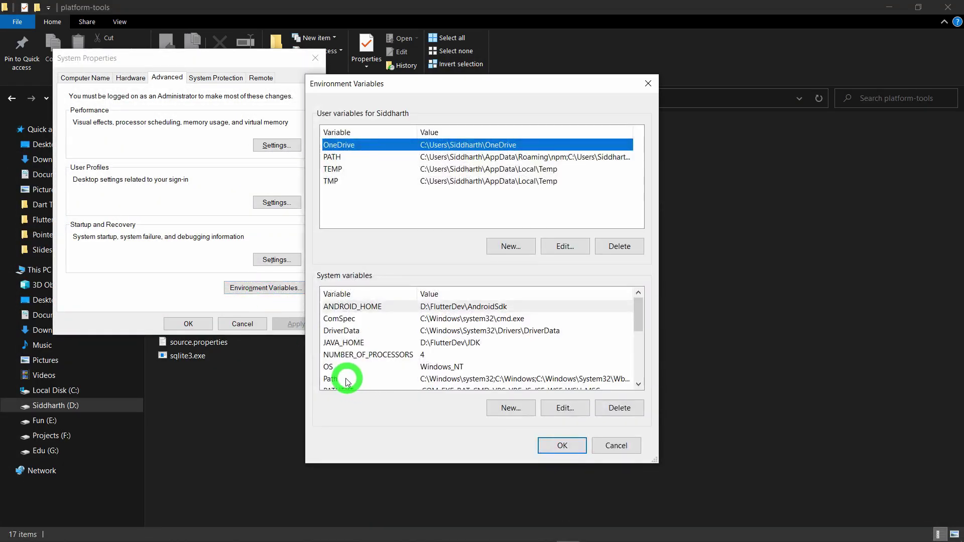
click(350, 381)
click(564, 408)
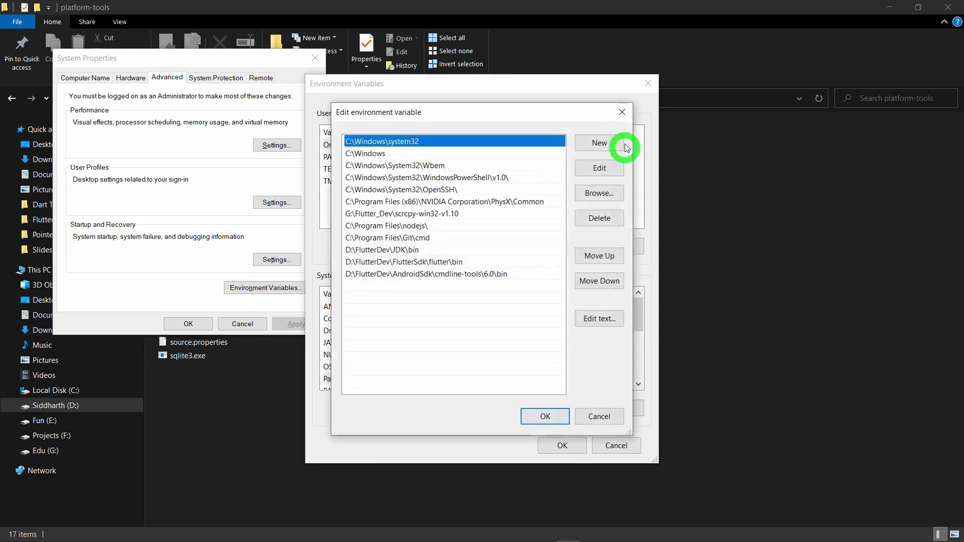
click(600, 145)
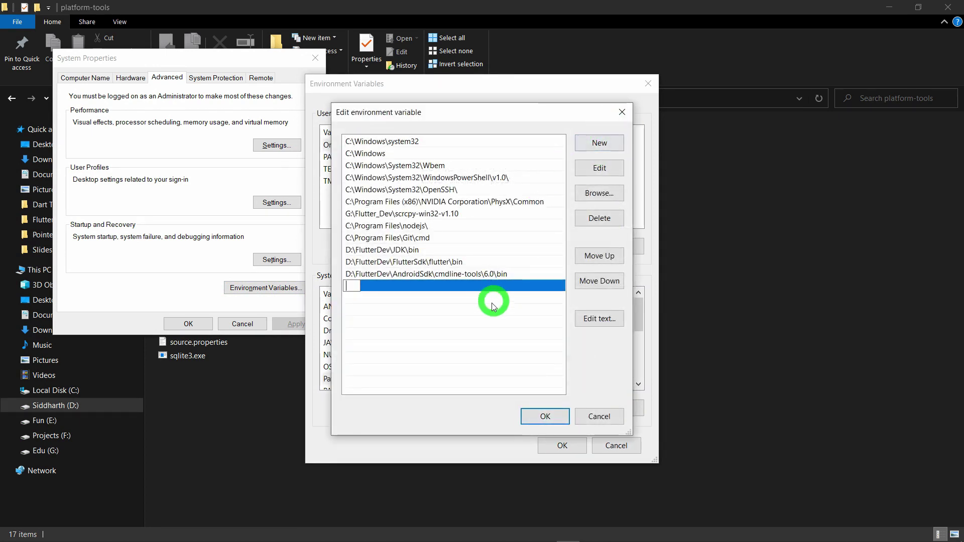
key(ctrl+v)
click(492, 302)
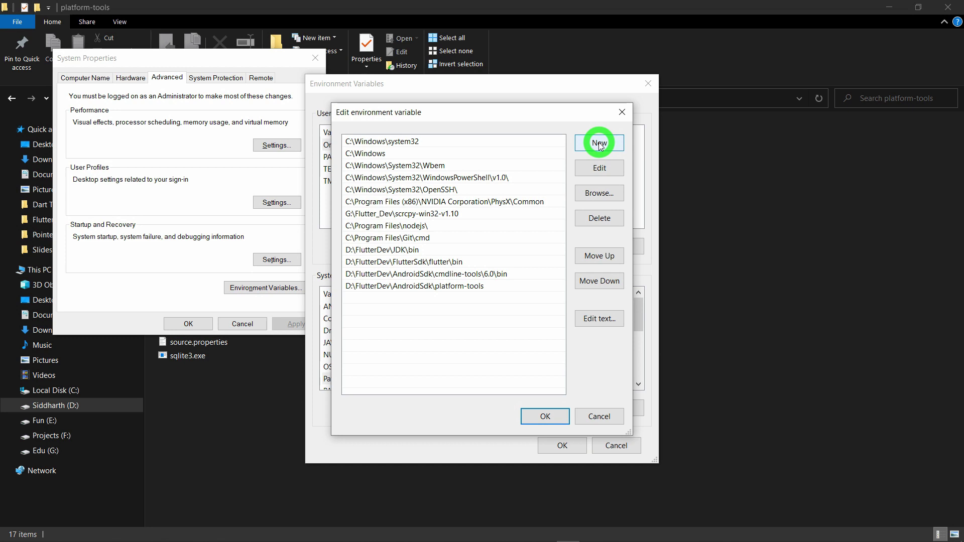
- Add D:\FlutterDev\AndroidSdk\platforms as a new entry in the system Path variable and confirm the edit
click(598, 142)
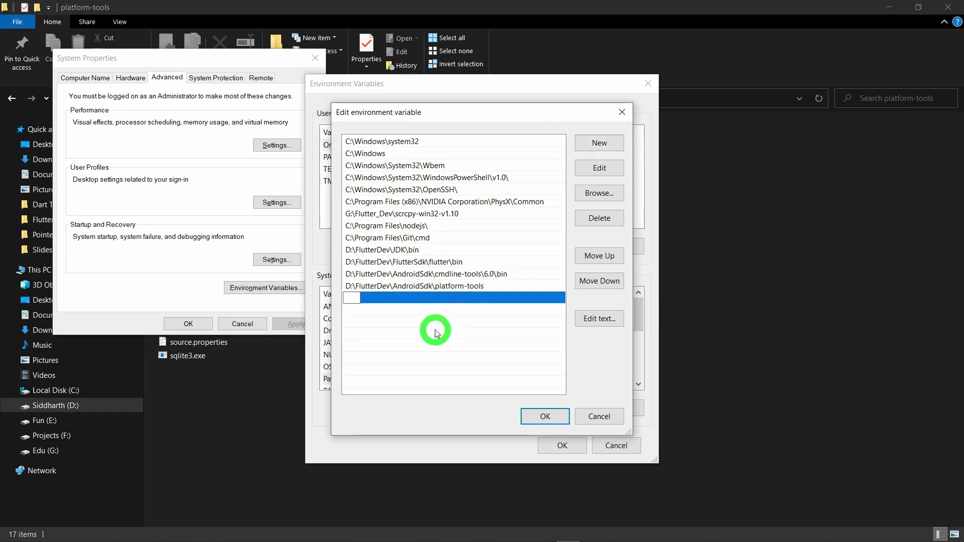
key(ctrl+v)
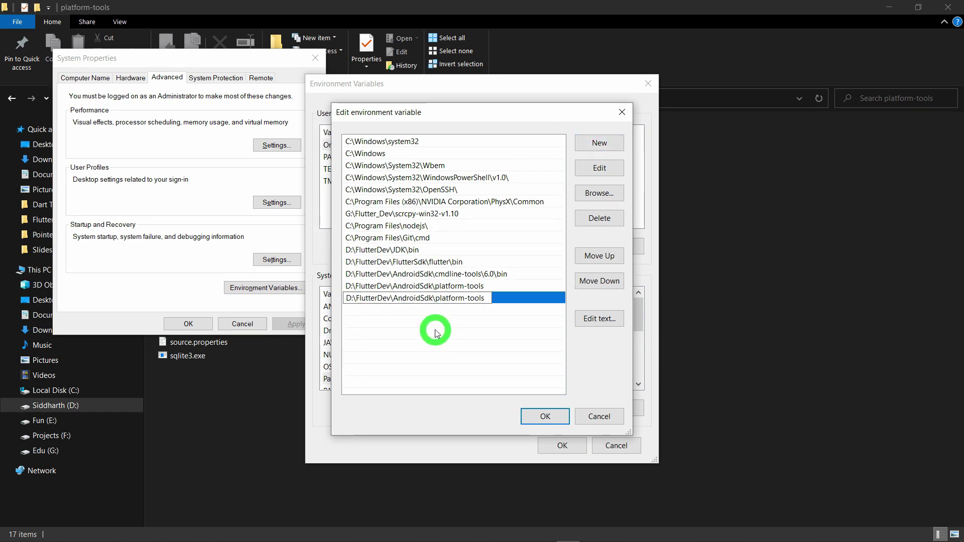
key(BackSpace)
key(BackSpace)
key(BackSpace)
key(BackSpace)
key(BackSpace)
key(BackSpace)
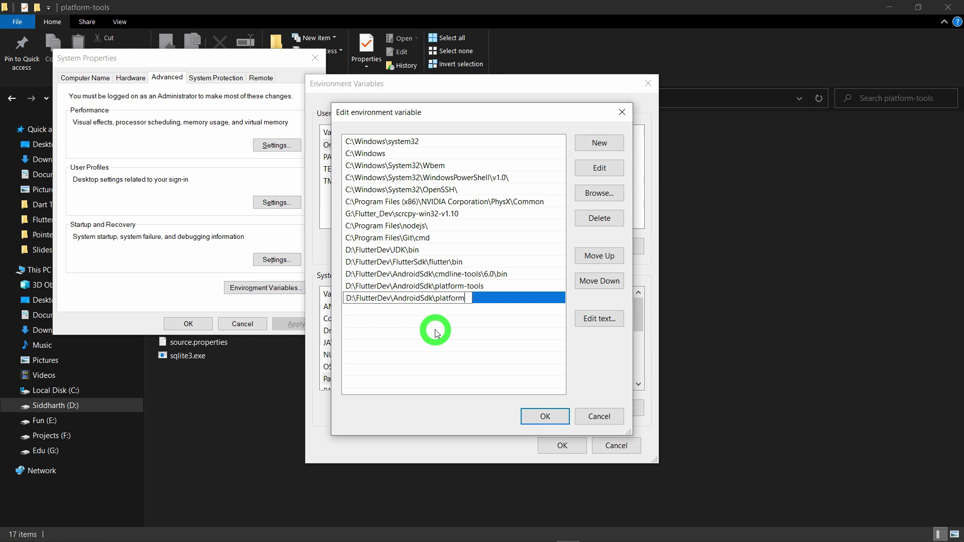
text(s)
click(534, 417)
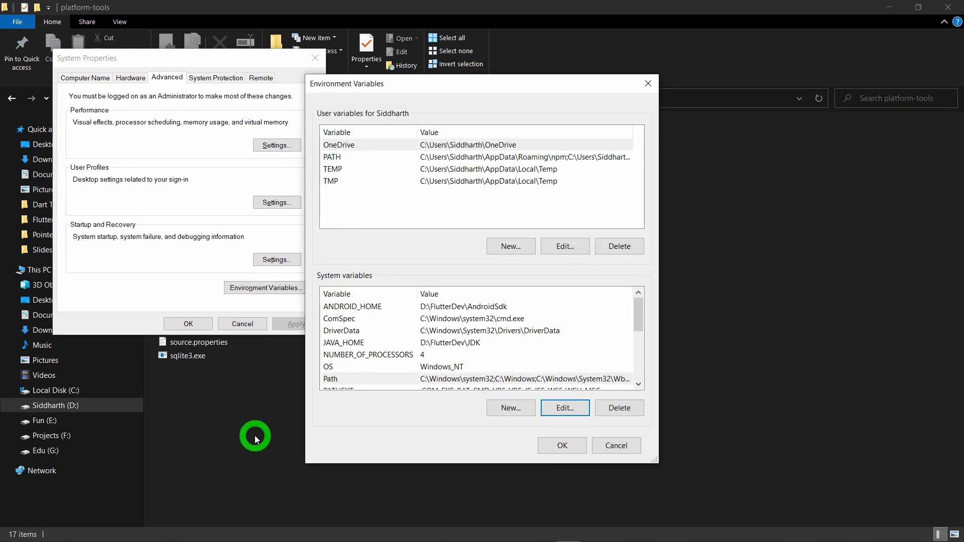
- Switch to File Explorer, open the emulator folder inside AndroidSdk and copy its full path
click(255, 435)
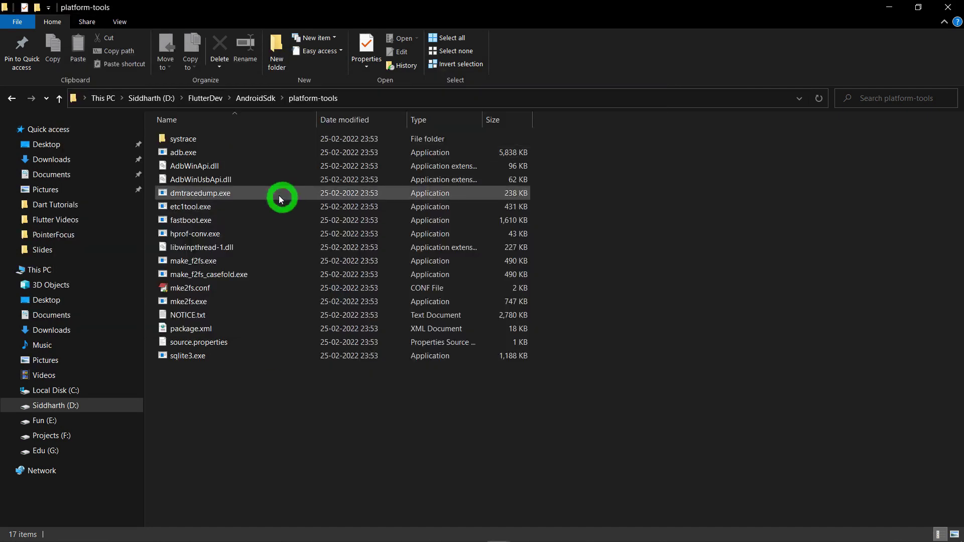
click(59, 101)
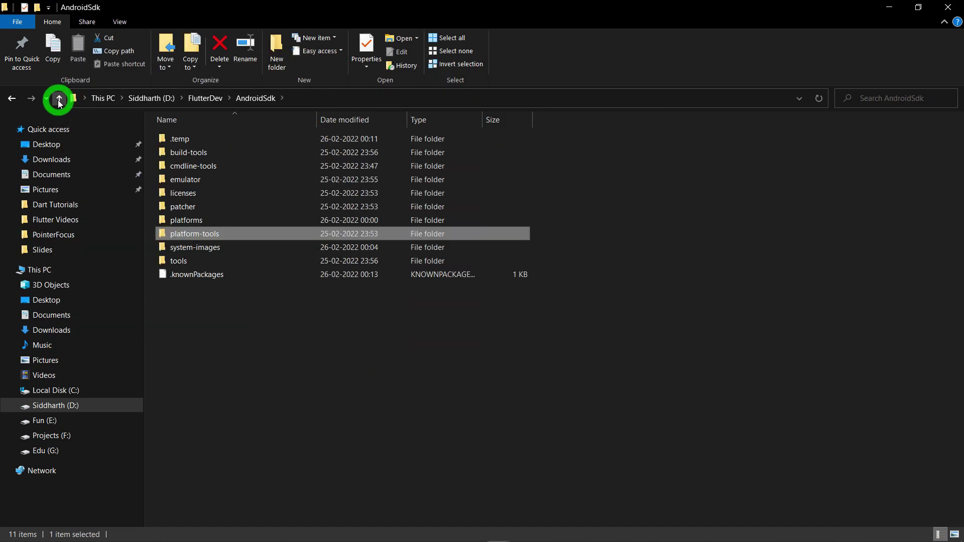
double_click(217, 179)
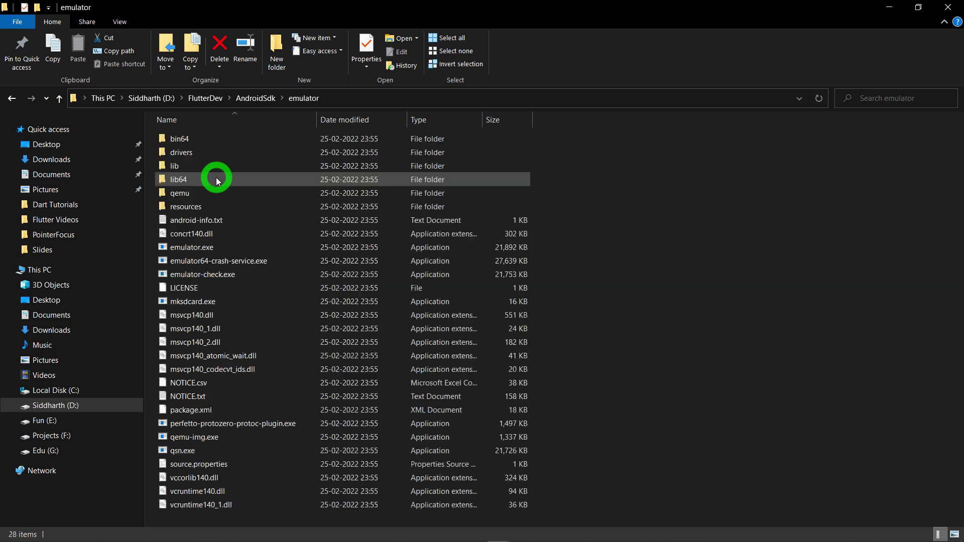
click(226, 97)
key(ctrl+c)
right_click(186, 98)
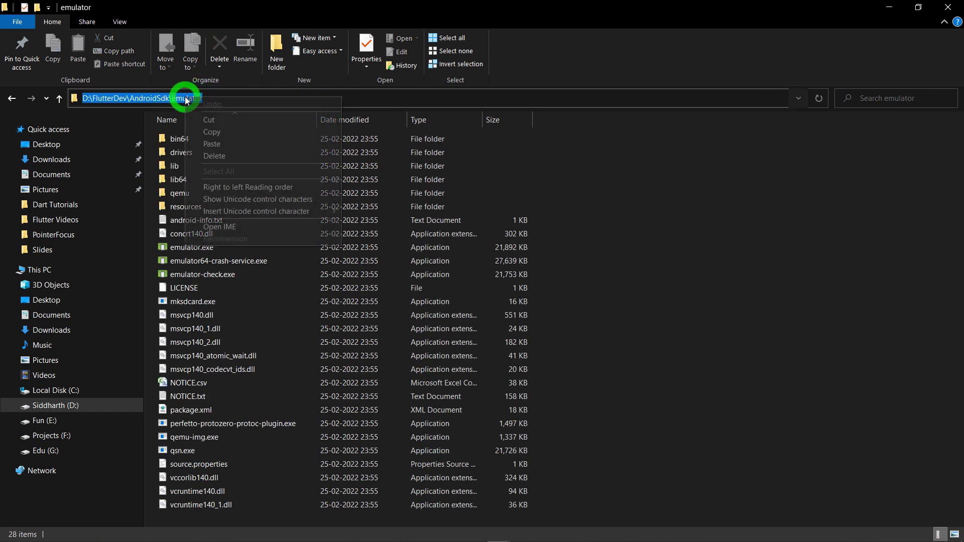
click(221, 132)
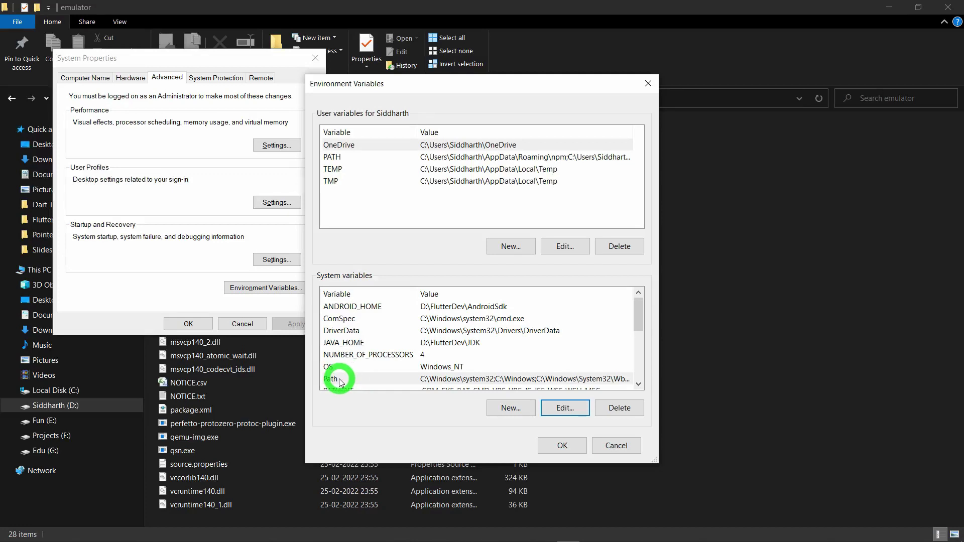
- Add D:\FlutterDev\AndroidSdk\emulator as a new entry in the system Path variable and confirm all the open settings dialogs
click(334, 380)
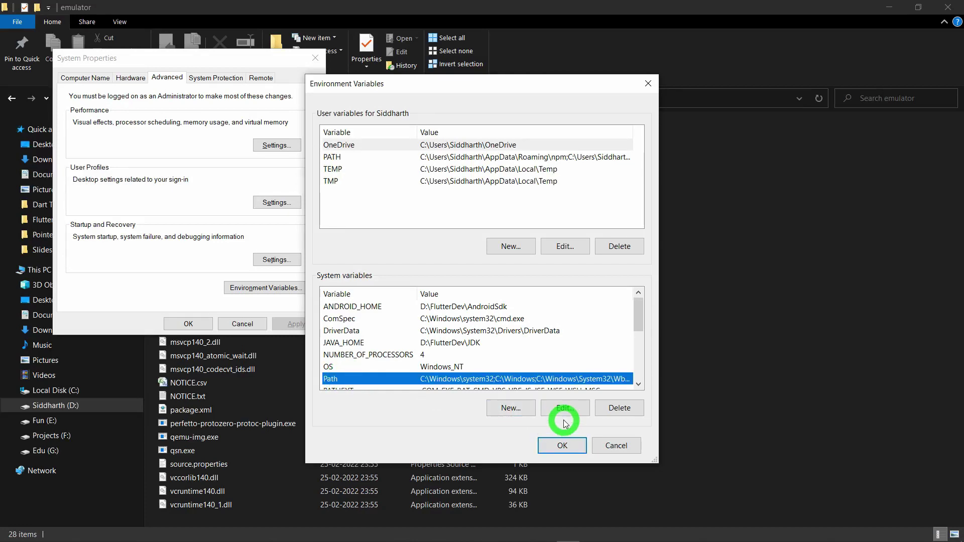
click(565, 409)
click(622, 140)
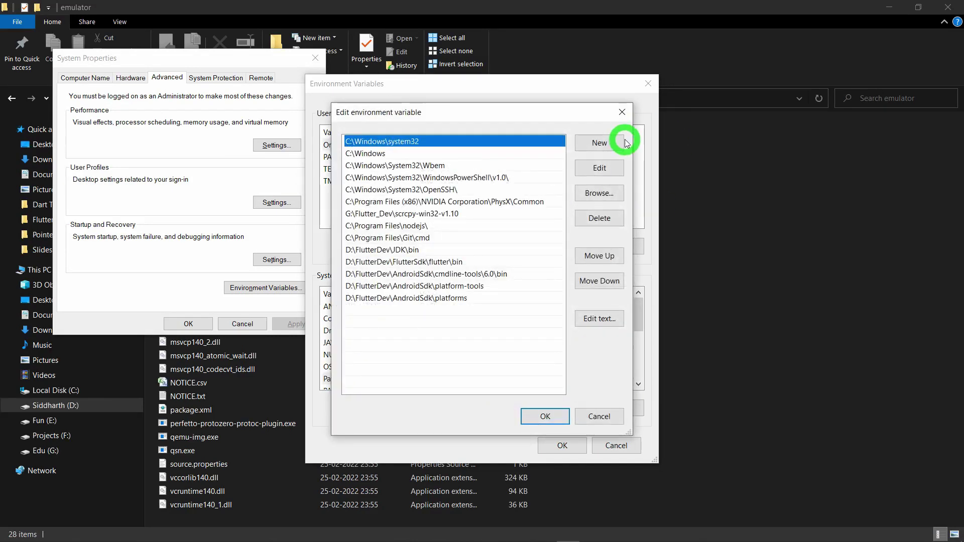
key(ctrl+v)
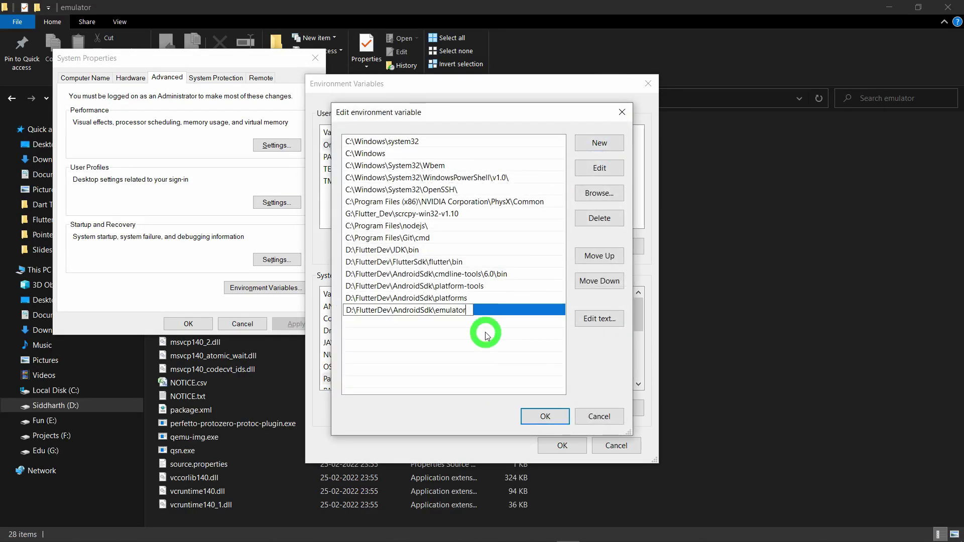
click(543, 416)
click(557, 442)
click(193, 324)
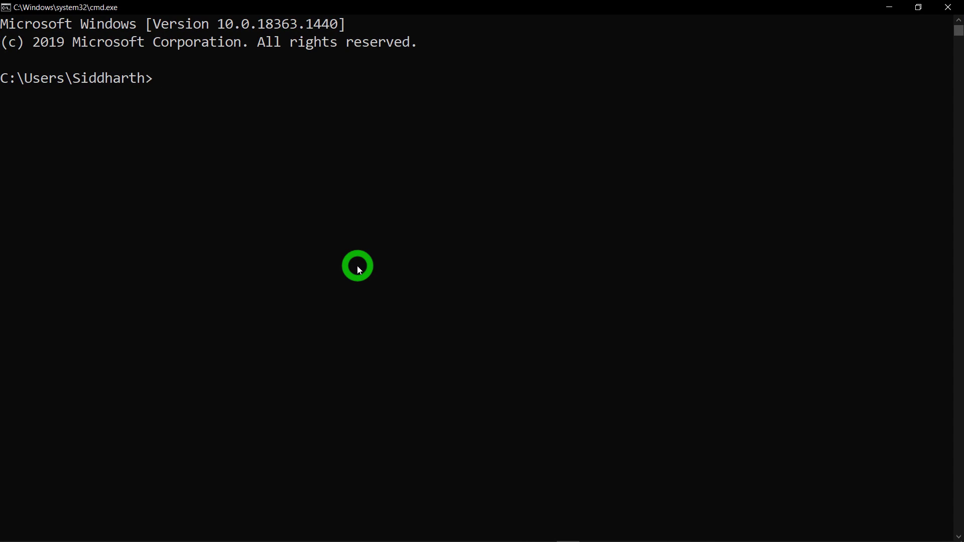
- In the Command Prompt, list the available virtual devices by running emulator -list-avds
text(emulator -list-avds)
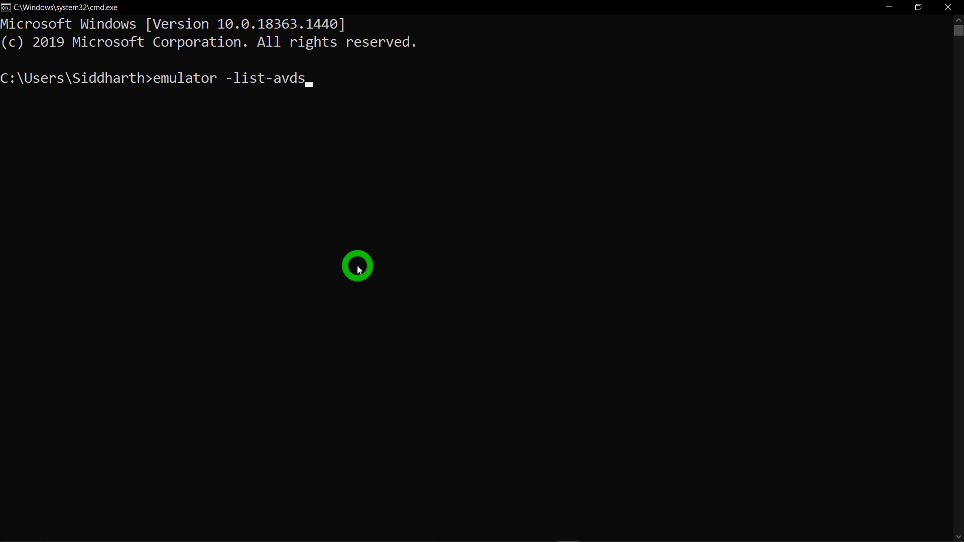
key(Return)
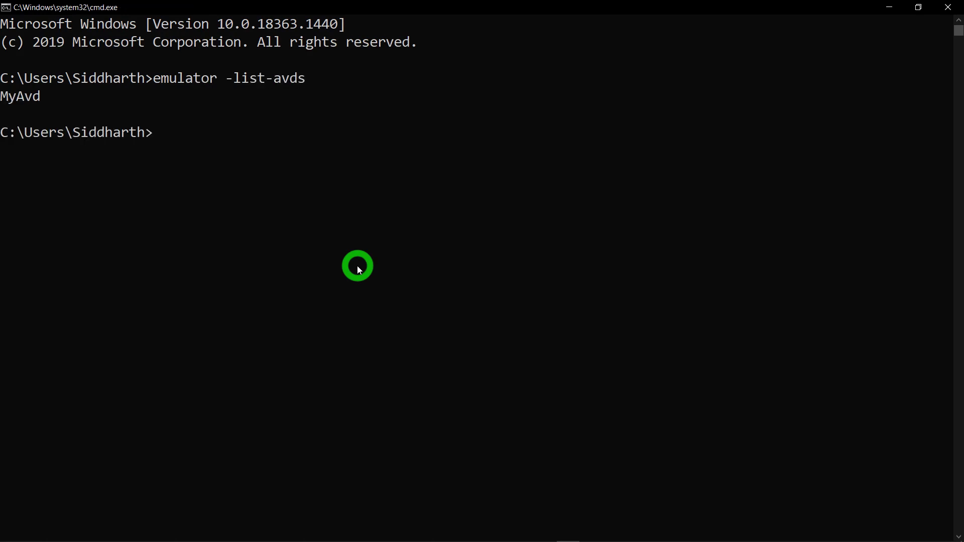
drag(25, 103, 7, 101)
click(187, 136)
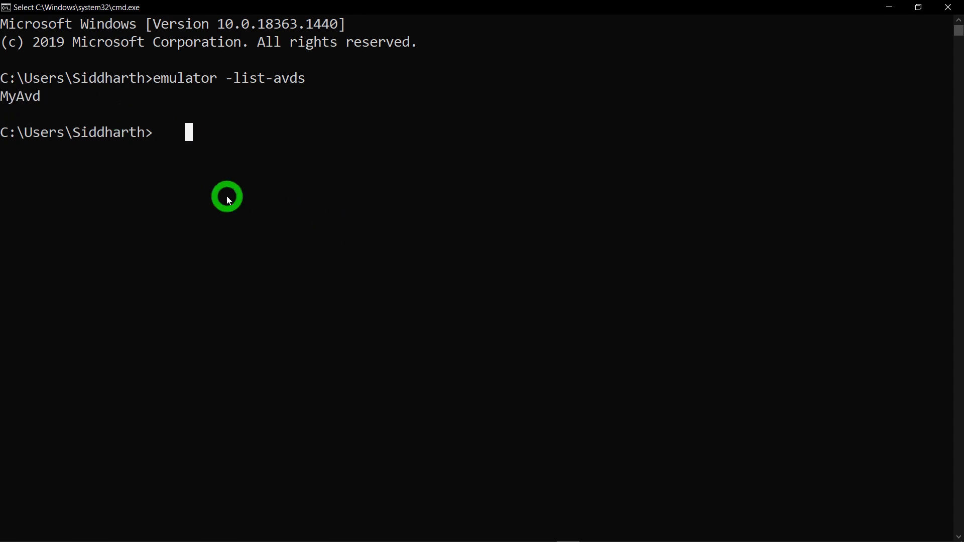
click(168, 143)
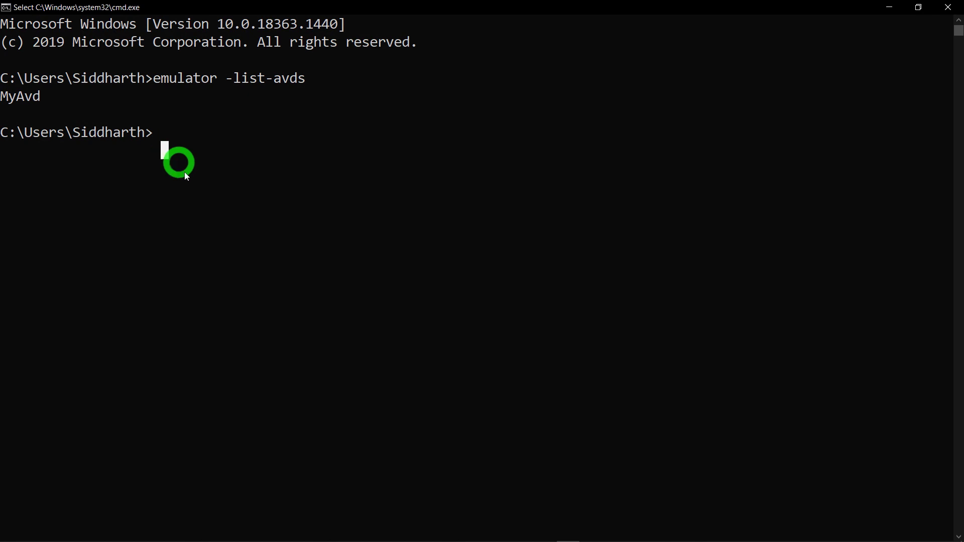
- Launch the virtual device by running emulator -avd MyAvd and toggle the emulator's power
key(Escape)
text(emulator -avd)
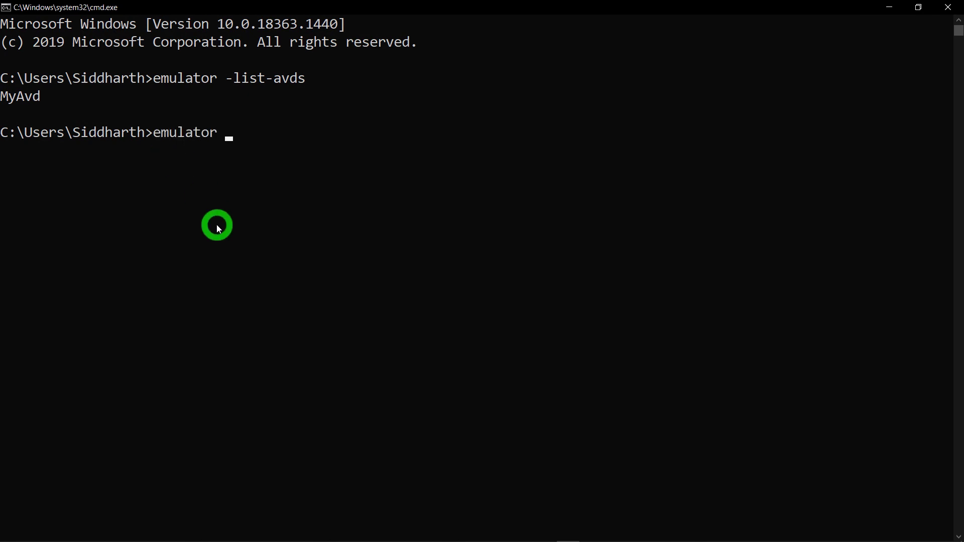
text( MyAvd)
key(Return)
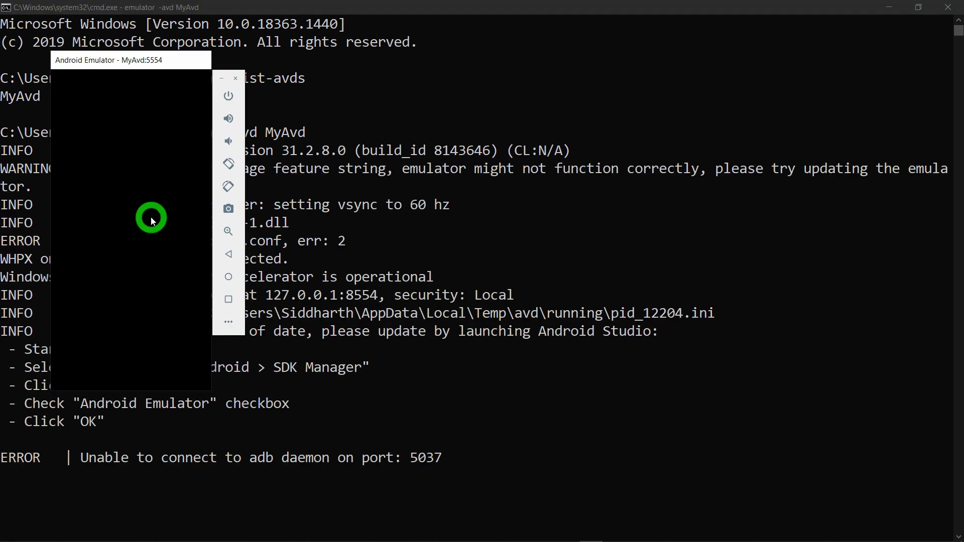
click(228, 98)
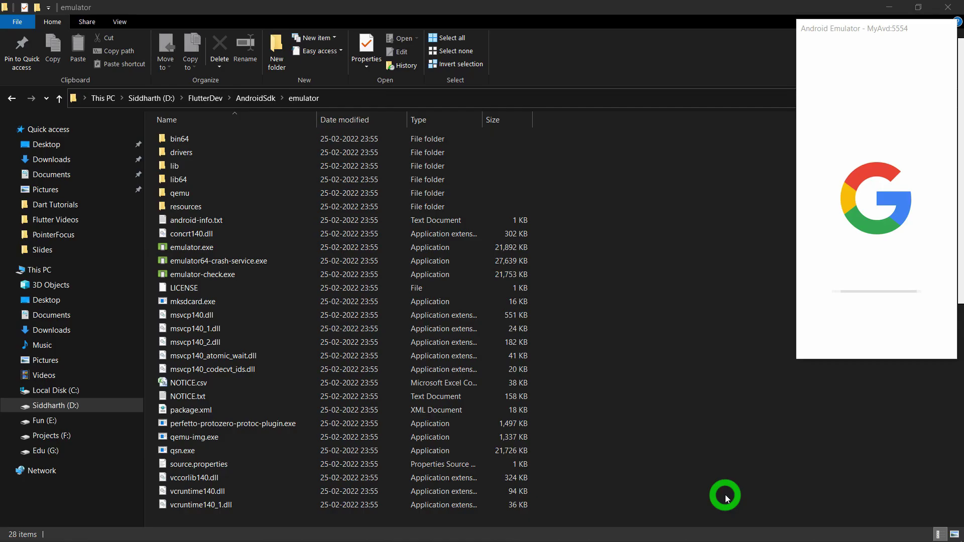
- Open a second Command Prompt, widen its window beside the emulator and run flutter doctor
key(super+r)
text(cmd)
key(Return)
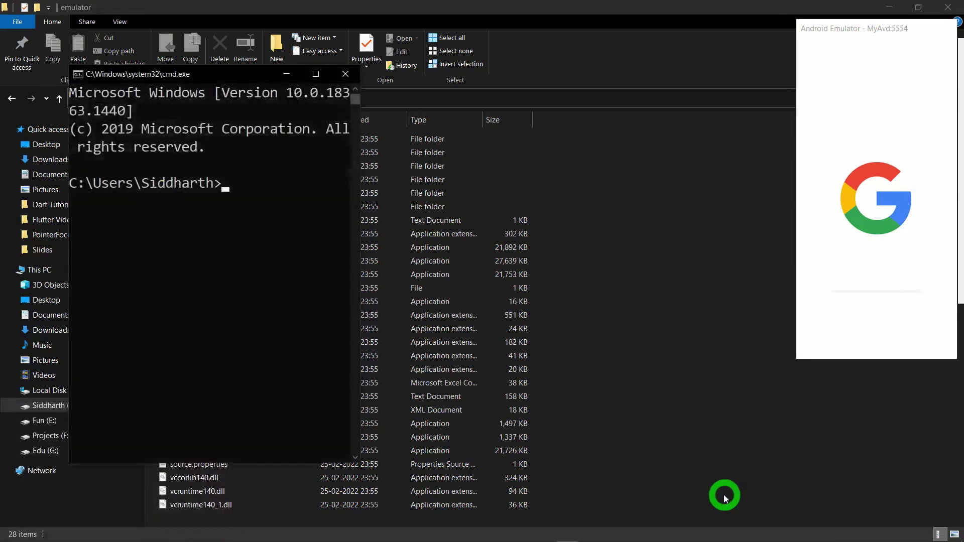
drag(70, 206, 3, 209)
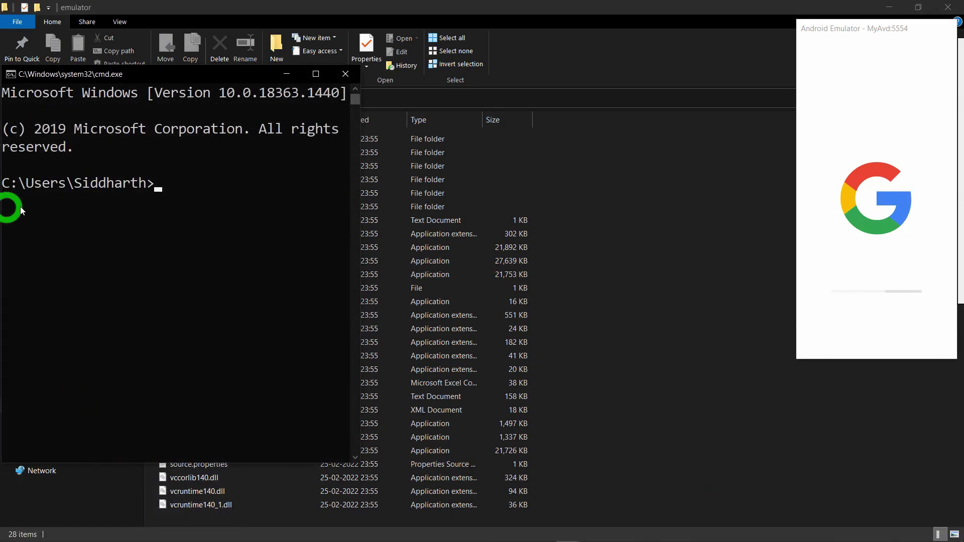
drag(351, 196, 451, 230)
text(flutter)
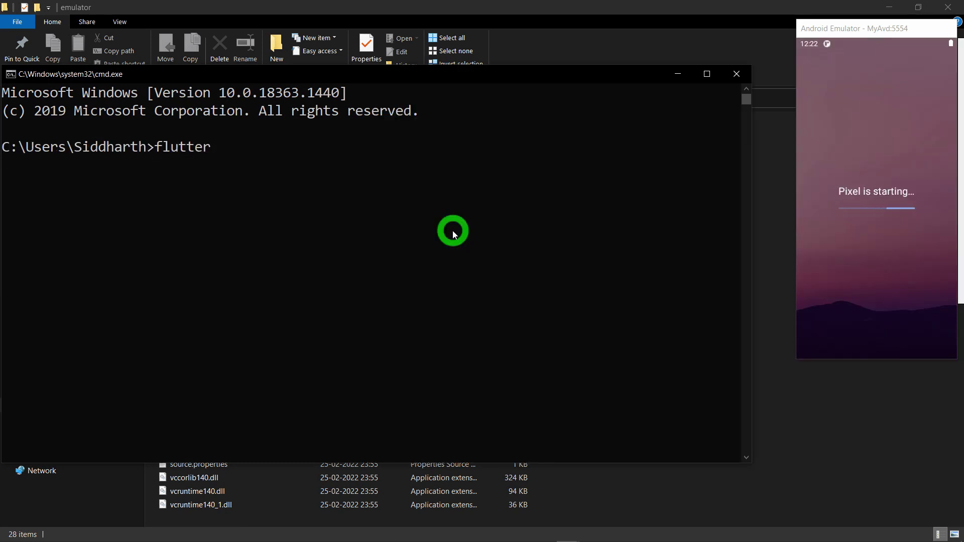
text( doctor)
key(Return)
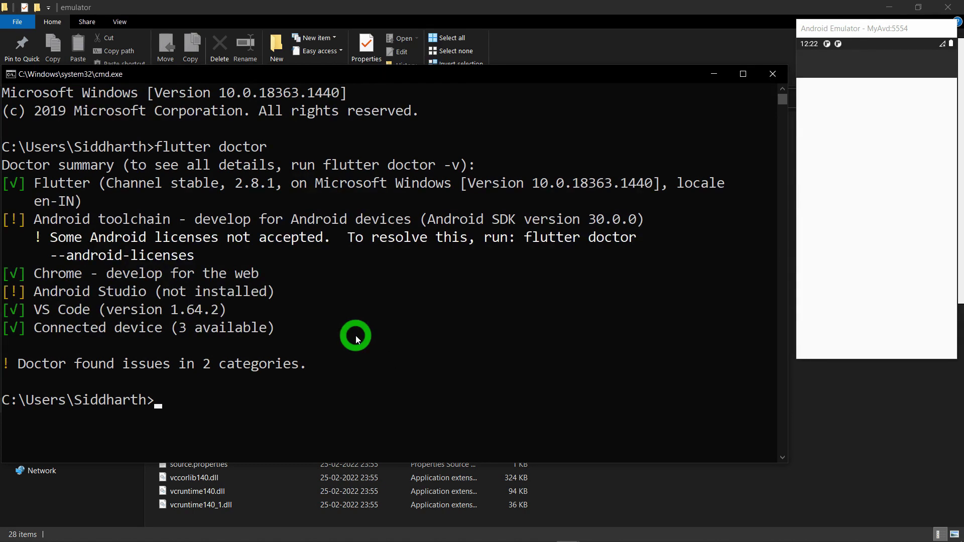
- Start the Android licence review by running flutter doctor --android-licenses
double_click(184, 256)
key(super+c)
right_click(188, 403)
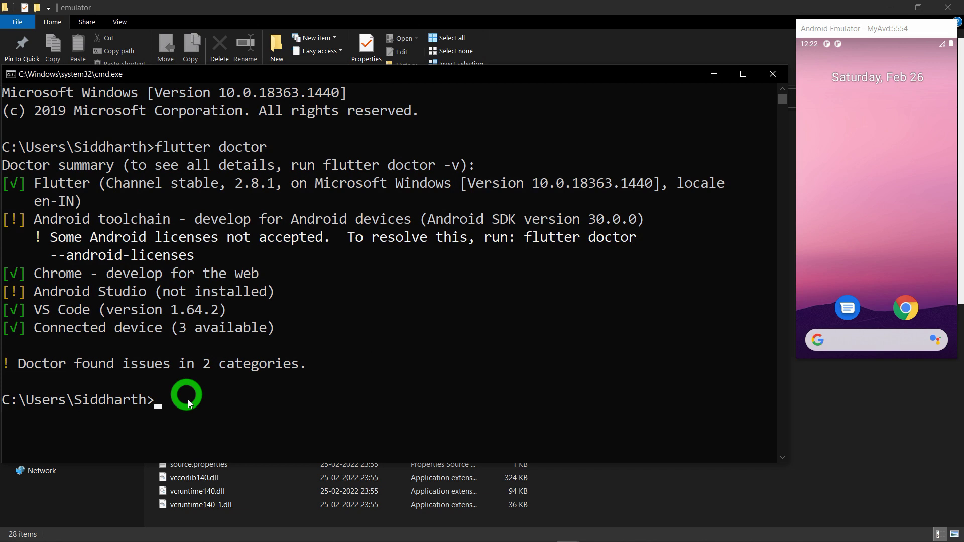
key(Up)
right_click(189, 403)
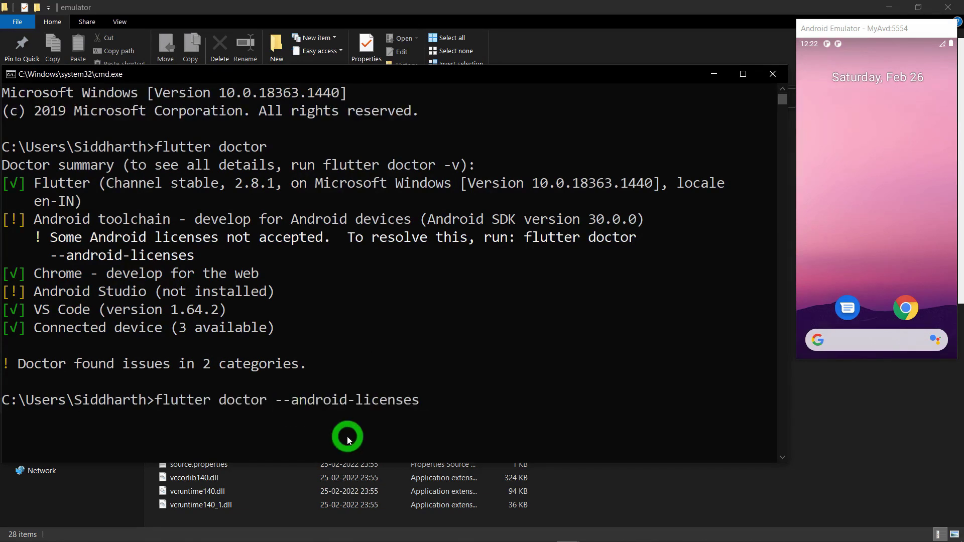
key(Return)
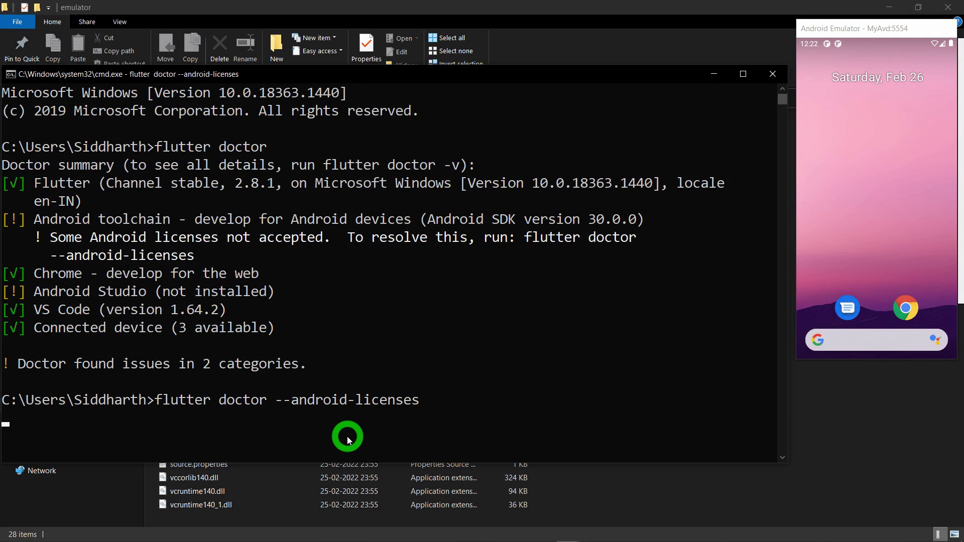
- Answer y to the licence review question and to every Accept question for the Android SDK package licences
text(y)
key(Return)
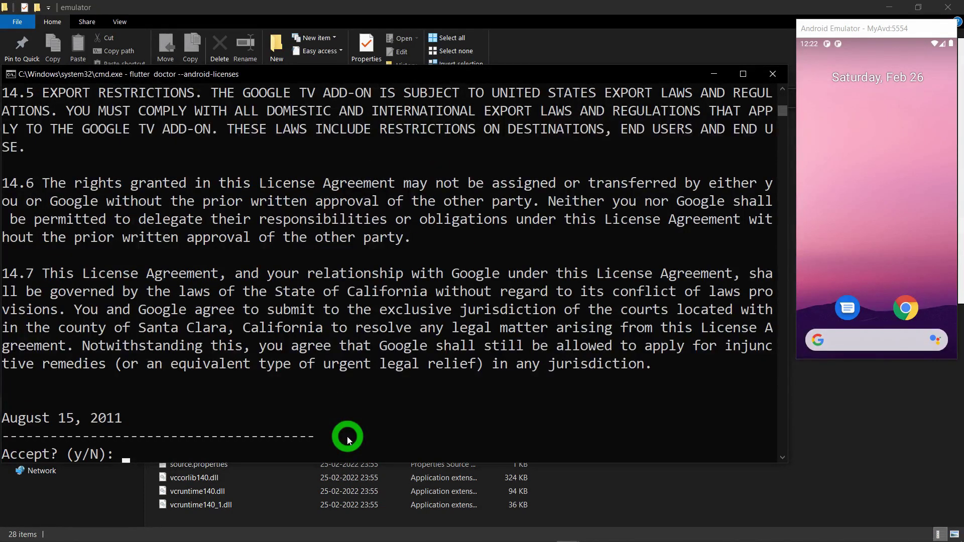
text(y)
key(Return)
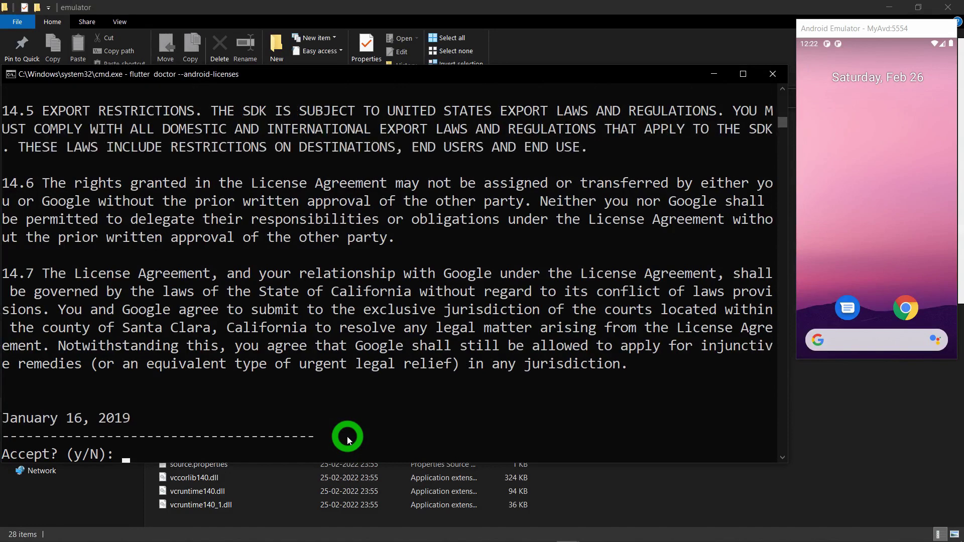
text(y)
key(Return)
text(y)
key(Return)
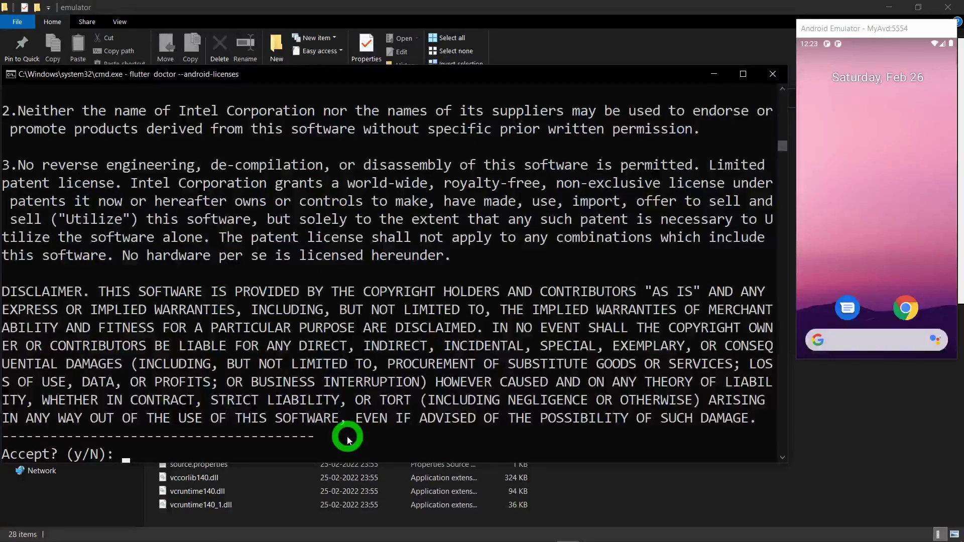
text(y)
key(Return)
text(y)
key(Return)
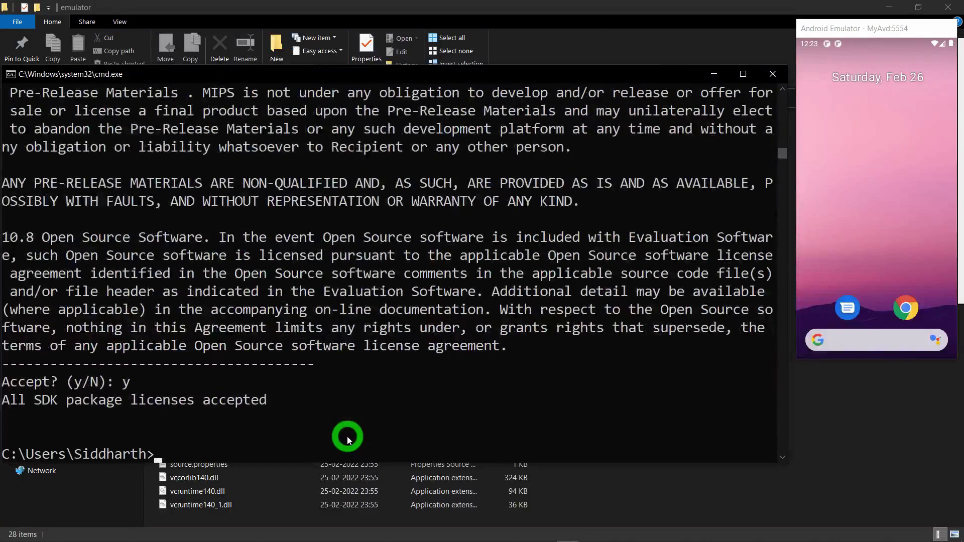
- Clear the Command Prompt with cls, rerun flutter doctor and examine the Flutter, Android toolchain, Chrome, VS Code and connected device entries
text(cls)
key(Return)
key(Up)
key(Up)
key(BackSpace)
key(BackSpace)
key(BackSpace)
key(BackSpace)
key(BackSpace)
key(BackSpace)
key(BackSpace)
key(BackSpace)
key(BackSpace)
key(BackSpace)
key(BackSpace)
key(BackSpace)
key(BackSpace)
key(BackSpace)
key(BackSpace)
key(BackSpace)
key(BackSpace)
key(BackSpace)
key(BackSpace)
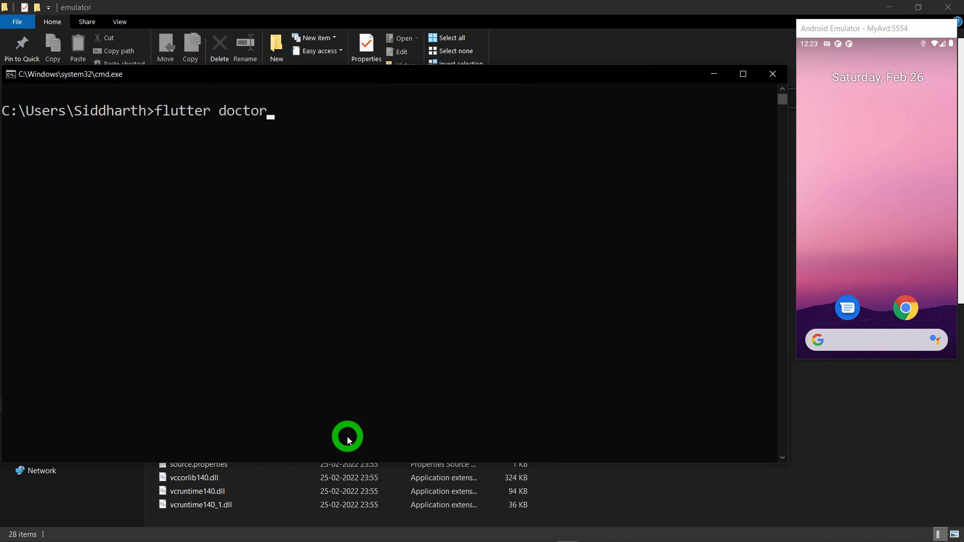
key(Return)
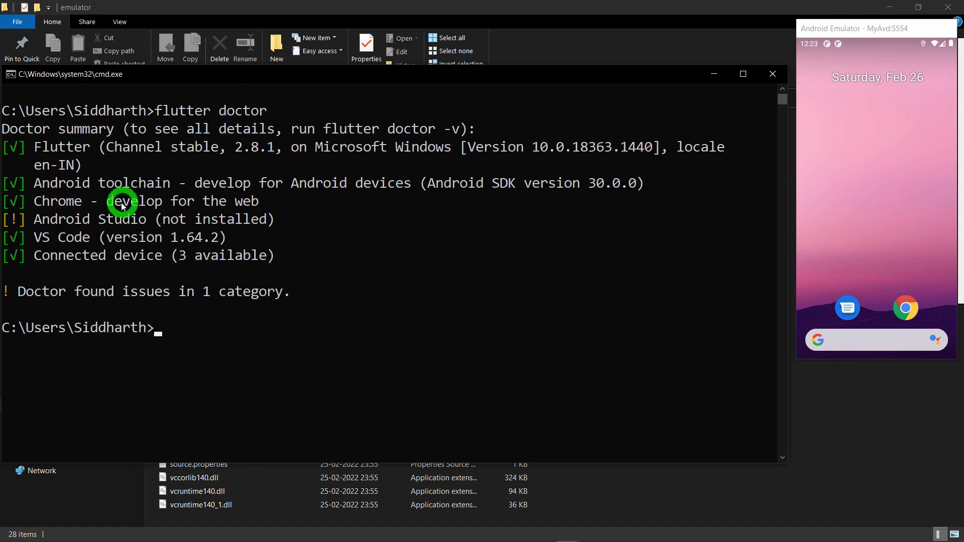
double_click(43, 150)
drag(36, 184, 169, 187)
double_click(46, 203)
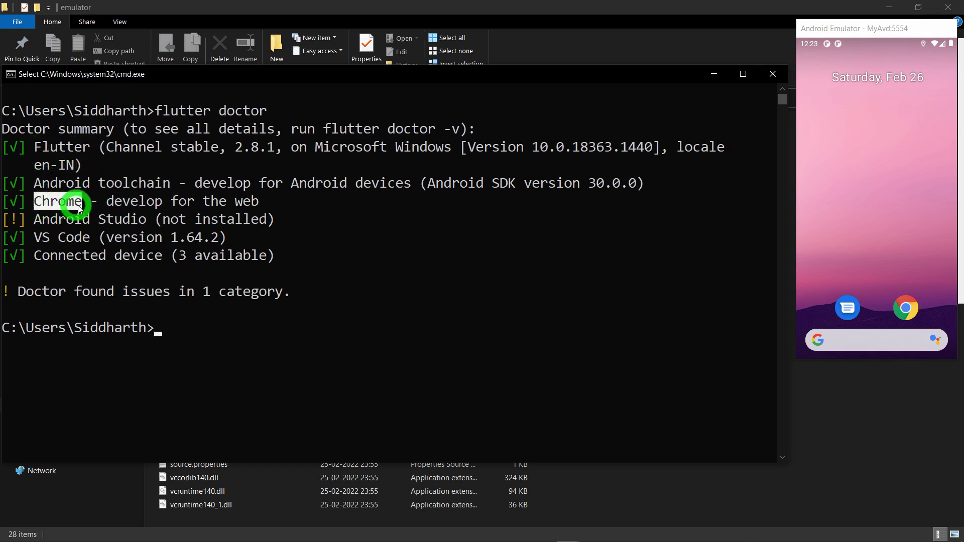
drag(37, 241, 133, 261)
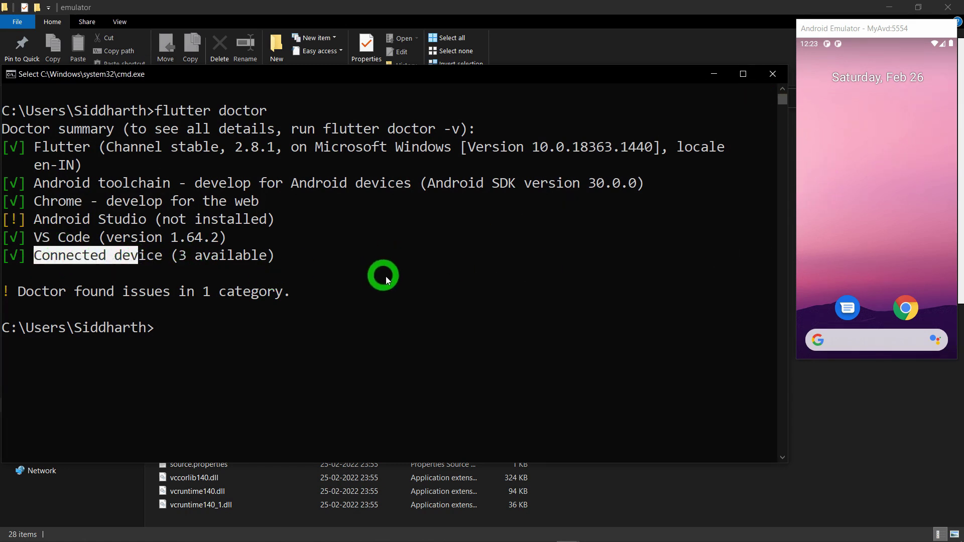
- Close the flutter doctor Command Prompt, open a new one in the D:\MyApps folder and widen its window
click(768, 75)
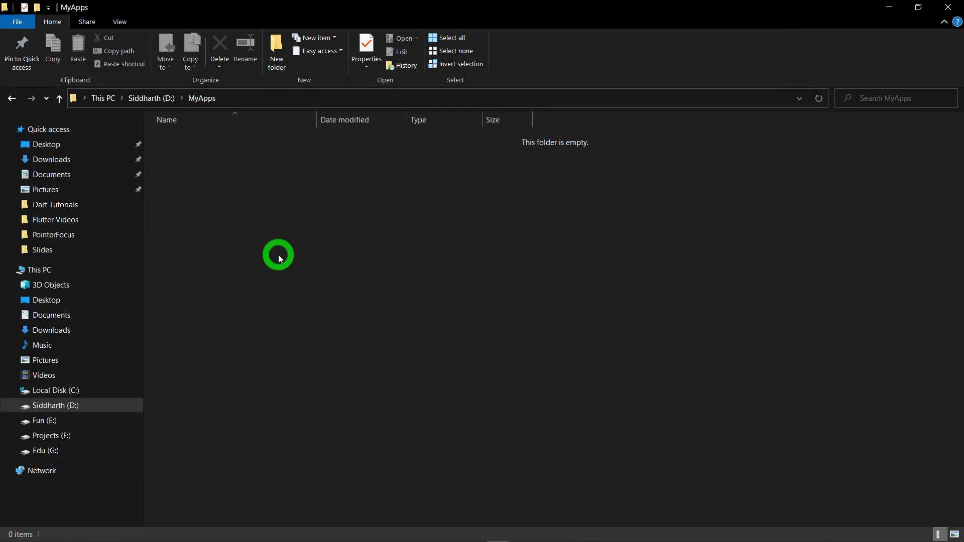
click(233, 98)
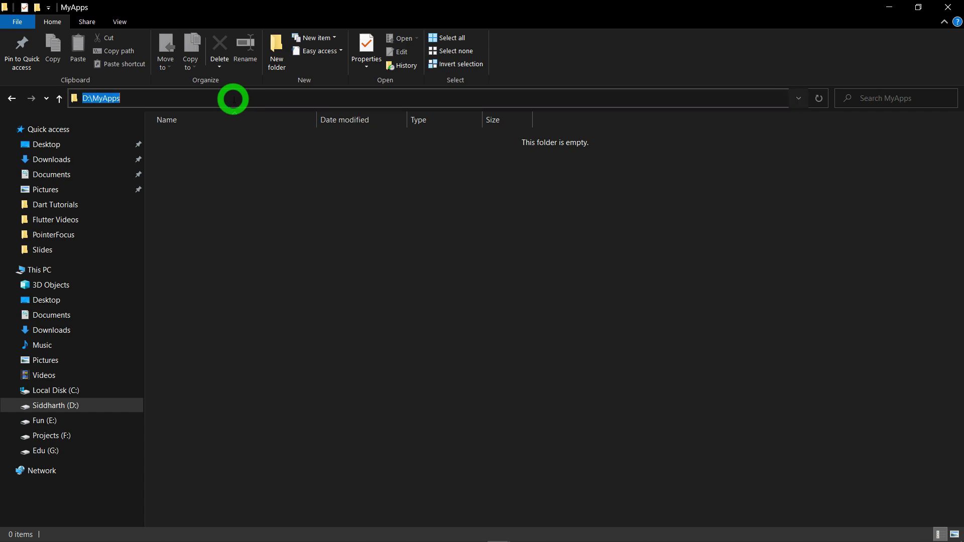
text(cmd)
key(ctrl+a)
key(Return)
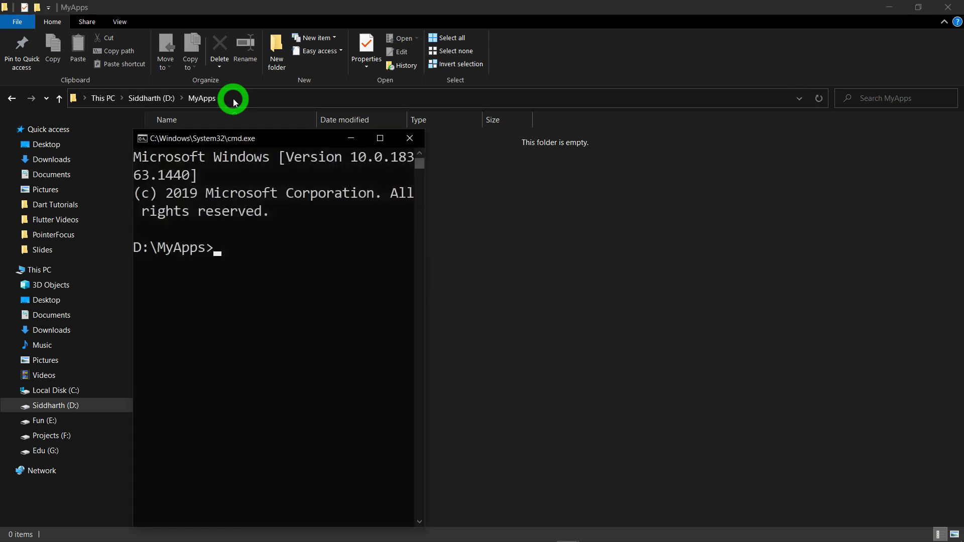
drag(275, 134, 236, 77)
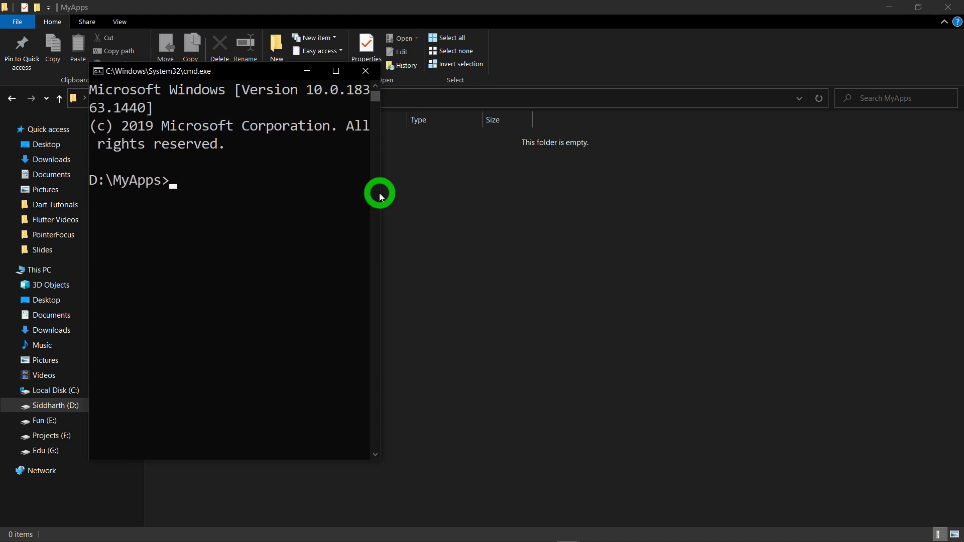
drag(380, 192, 753, 206)
- Create a Flutter project named first_app in D:\MyApps with flutter create
text(flutter)
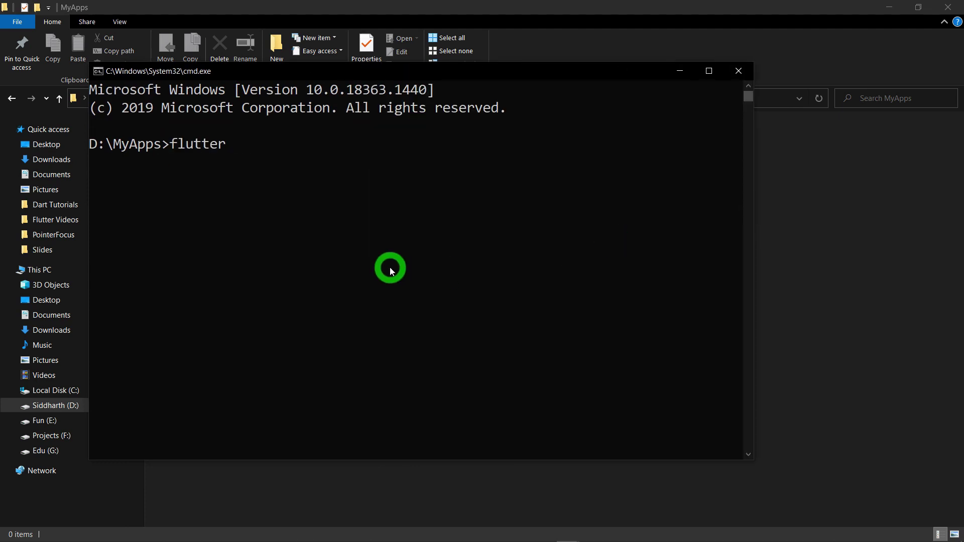
text( create first_app)
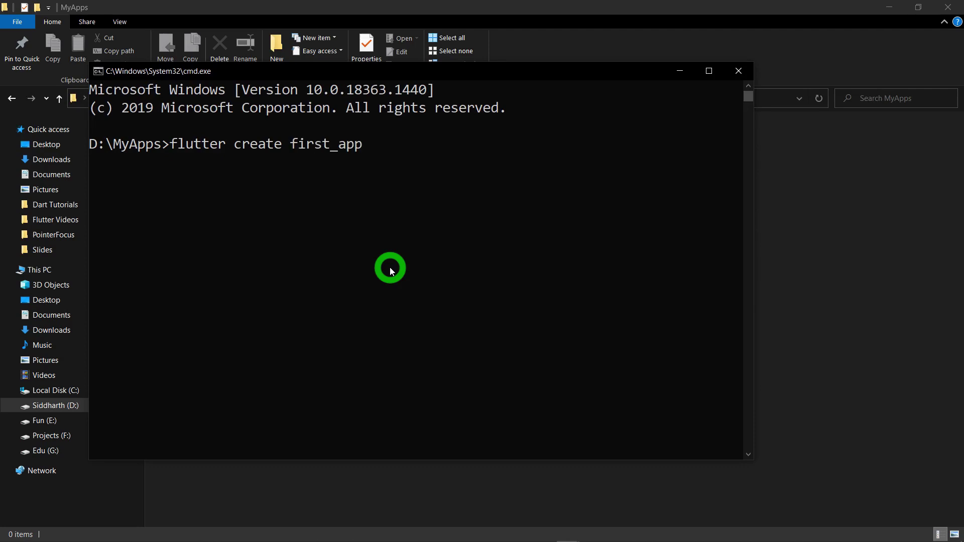
key(Return)
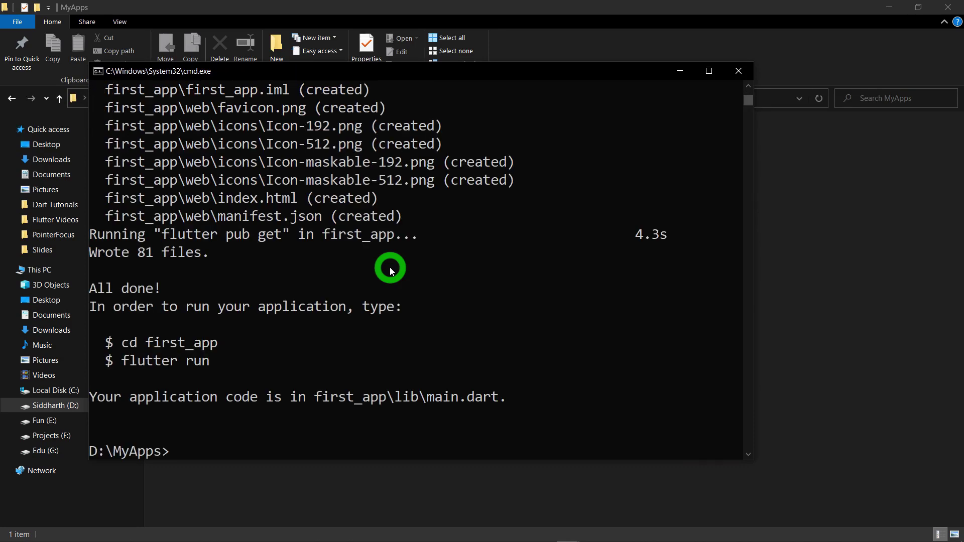
text(e)
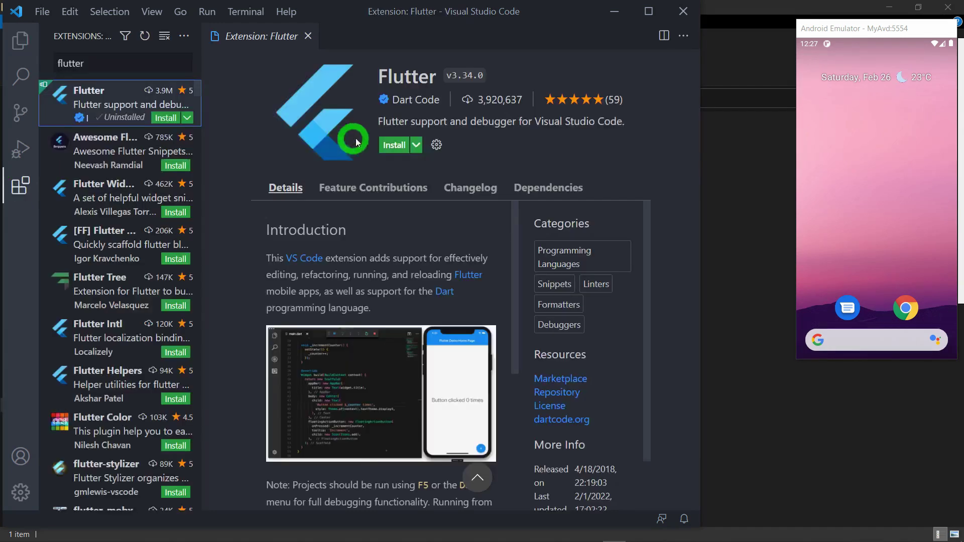
- Switch to Visual Studio Code, install the Flutter extension by Dart Code and close its details page
click(344, 145)
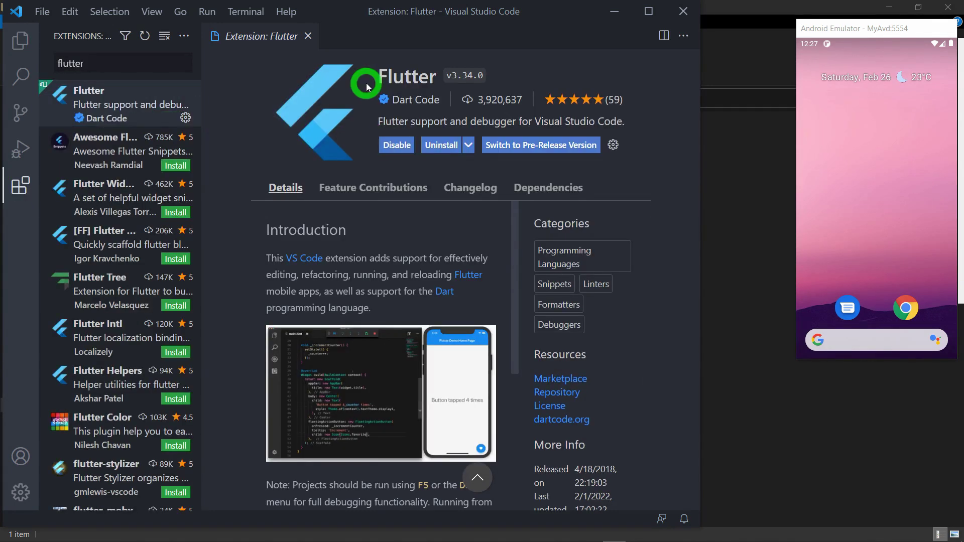
click(308, 36)
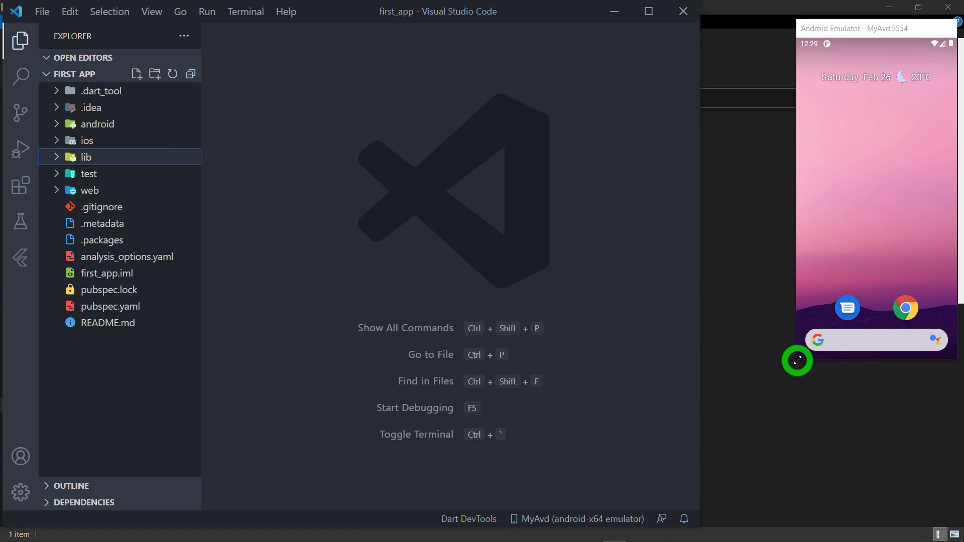
- Enlarge the Android emulator beside the code editor and open main.dart from the project's lib folder
drag(796, 359, 723, 520)
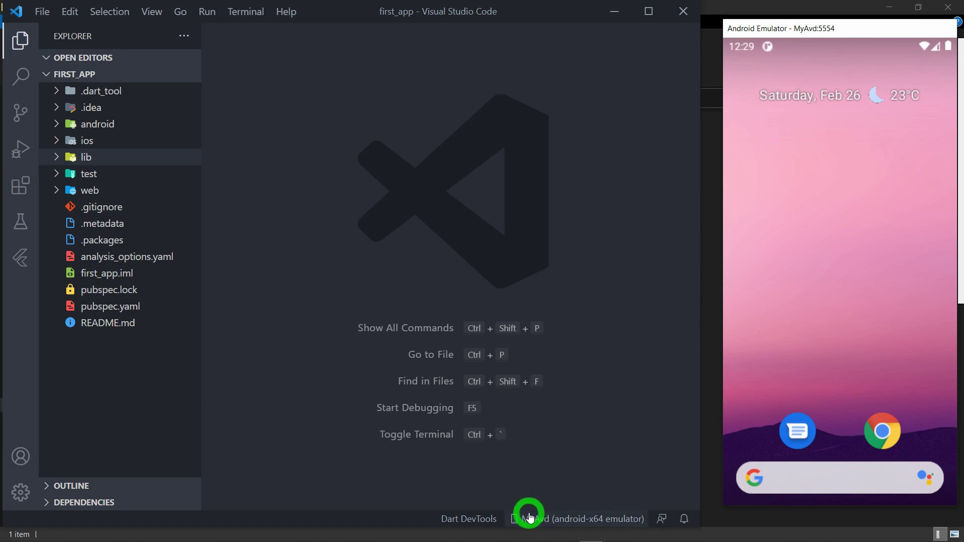
click(87, 159)
click(91, 173)
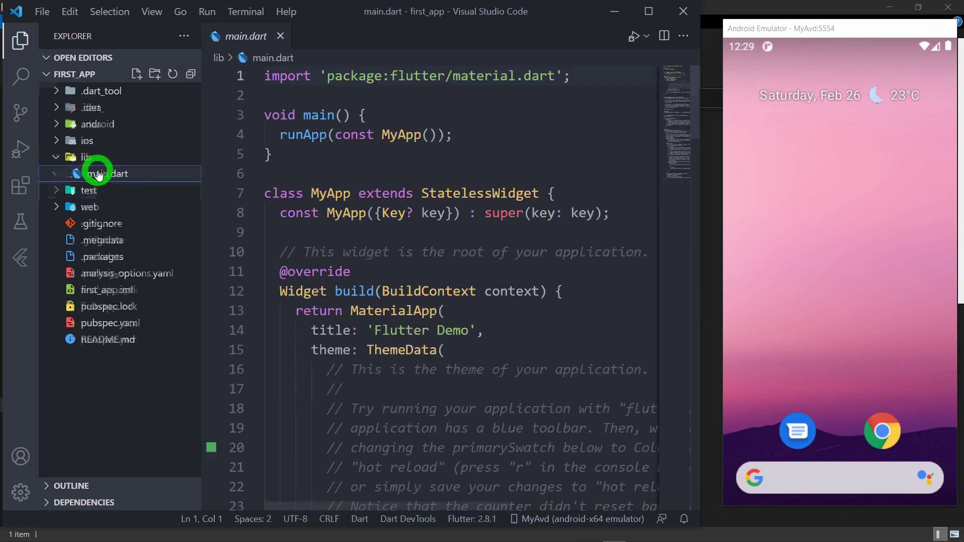
- Start debugging first_app on the MyAvd emulator and test the demo app by incrementing its counter several times
click(210, 12)
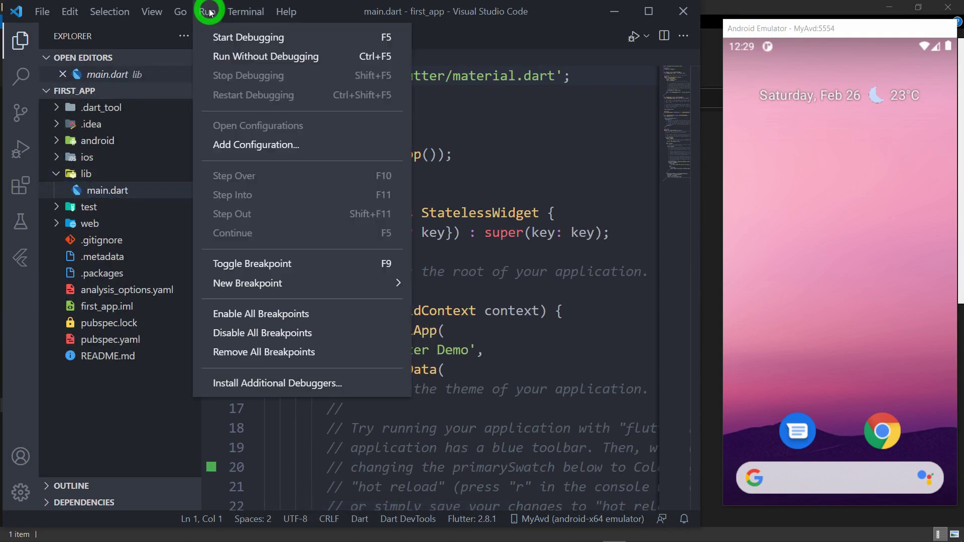
click(224, 34)
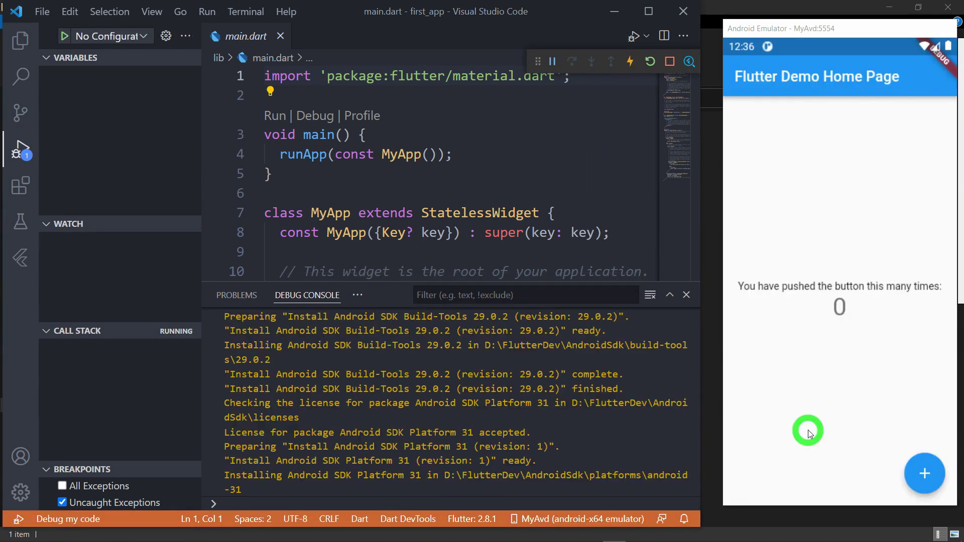
double_click(925, 474)
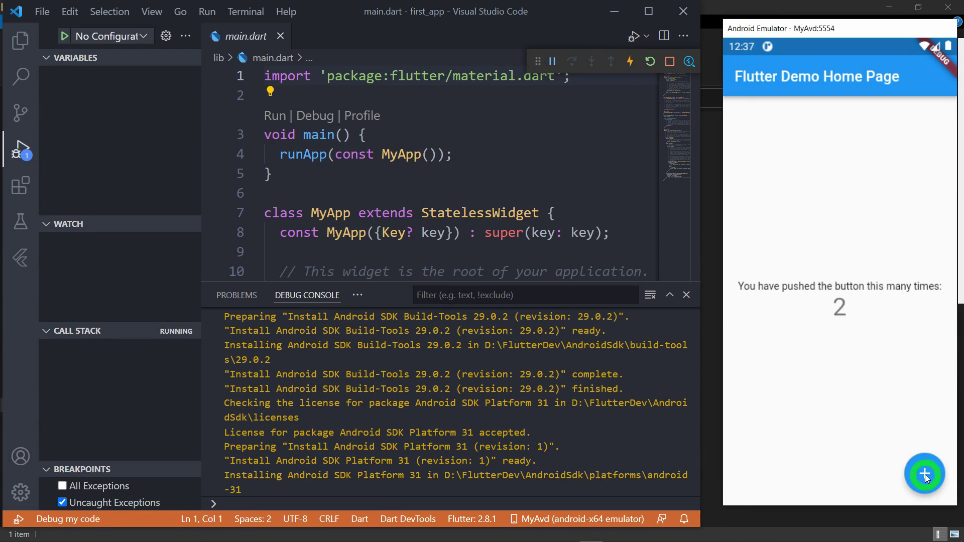
click(924, 475)
triple_click(925, 474)
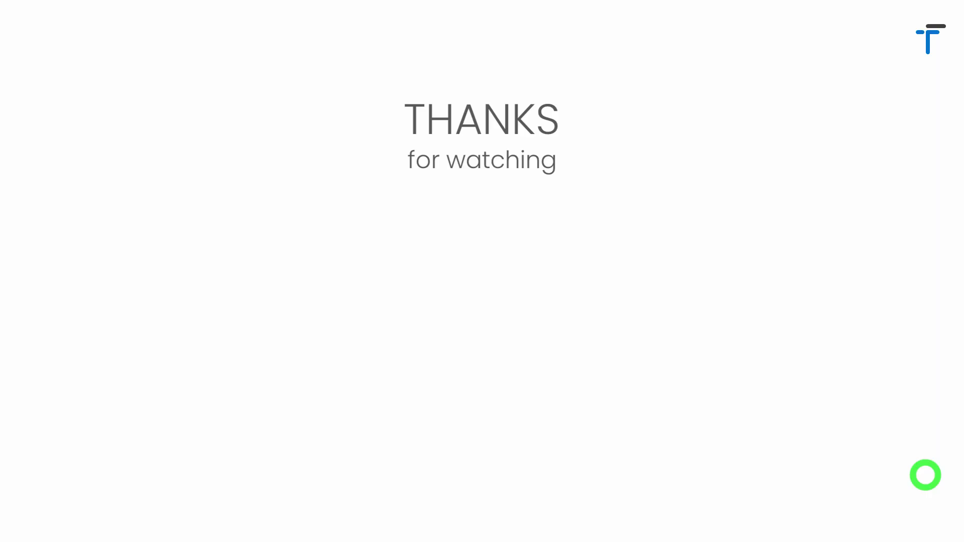